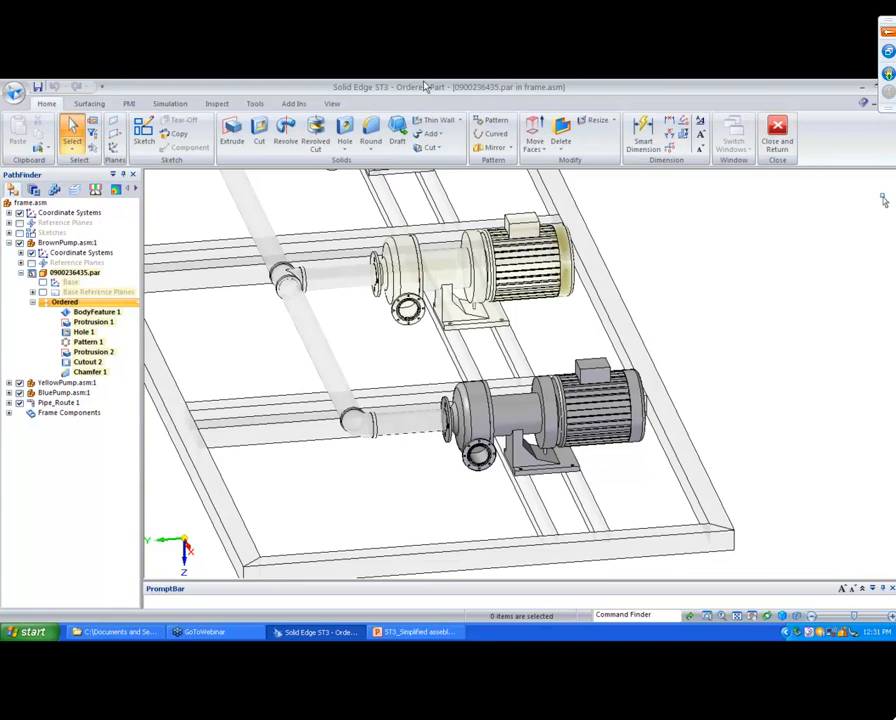
# - Switch the pump part to the Simplify environment and delete the rounds on the pump housing and motor-side flange
pyautogui.click(255, 104)
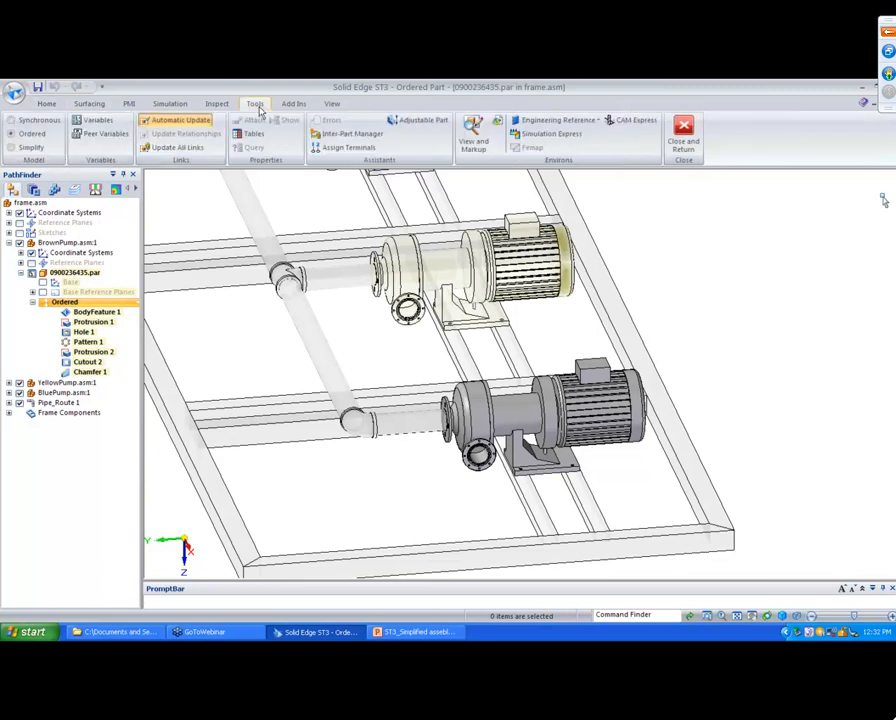
pyautogui.click(16, 151)
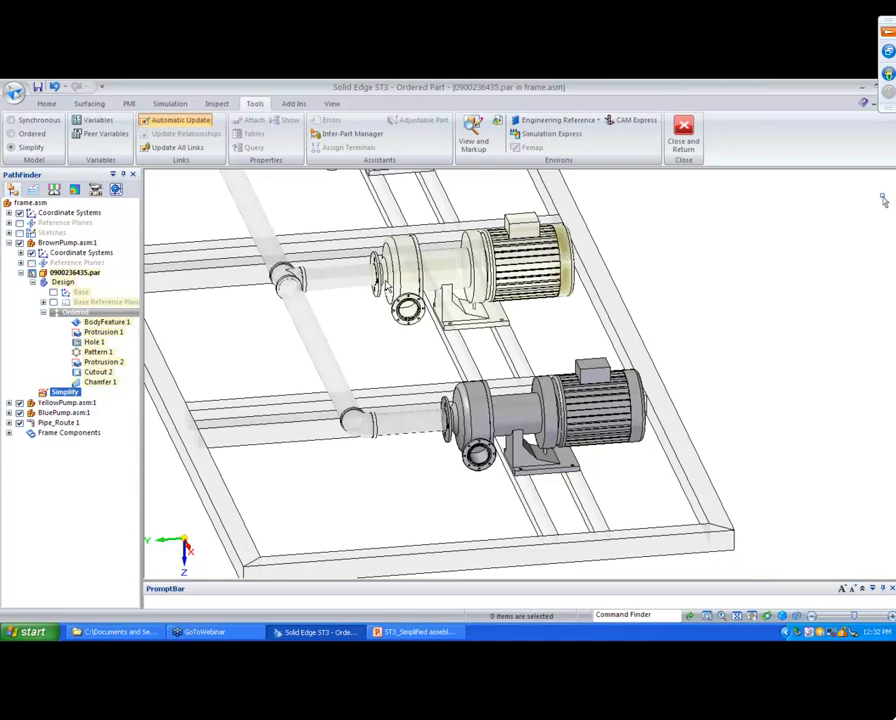
pyautogui.click(45, 104)
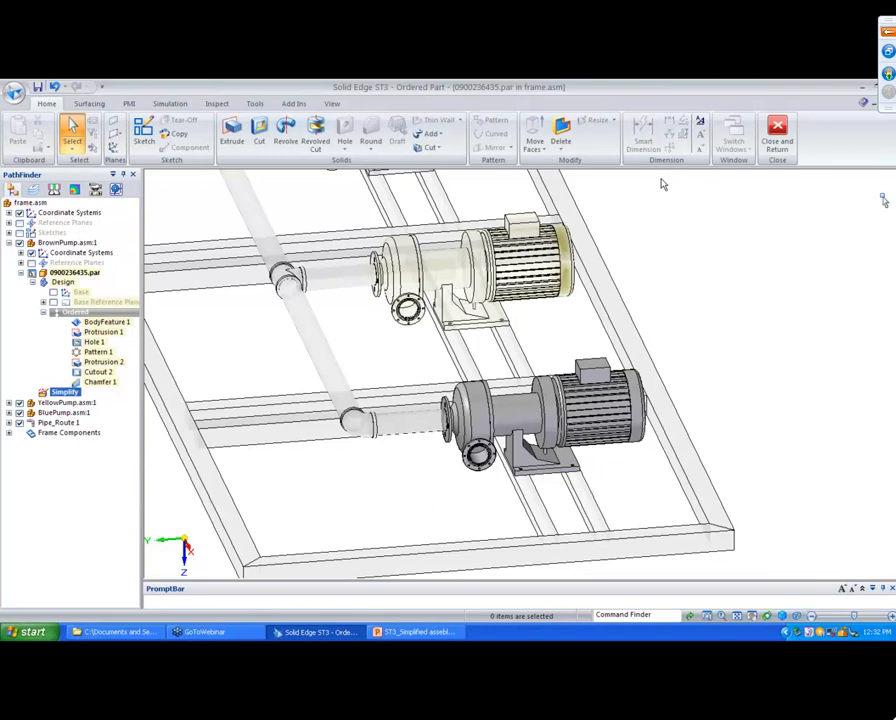
pyautogui.click(564, 150)
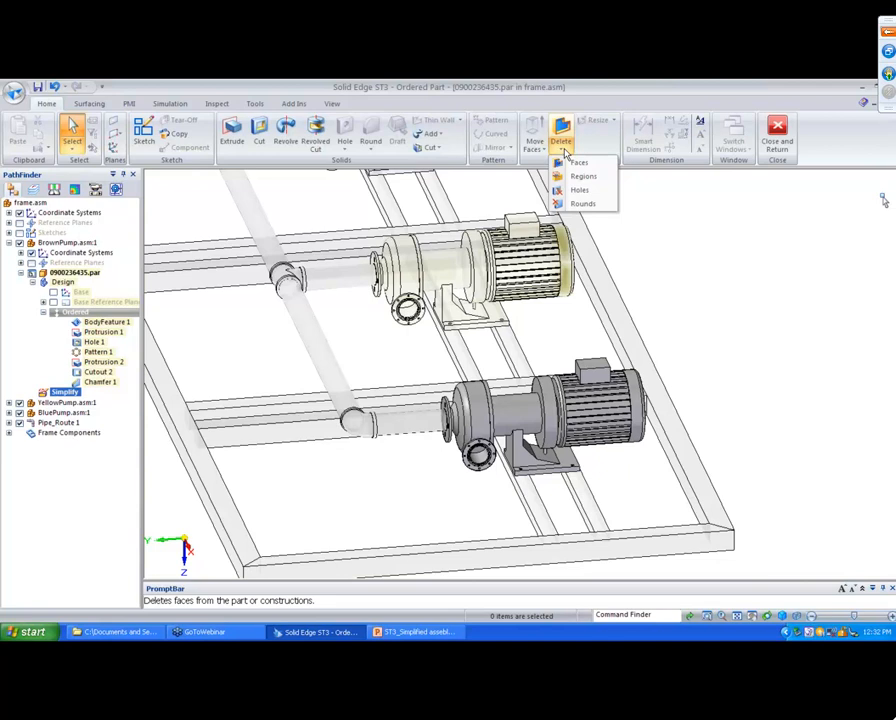
pyautogui.click(581, 203)
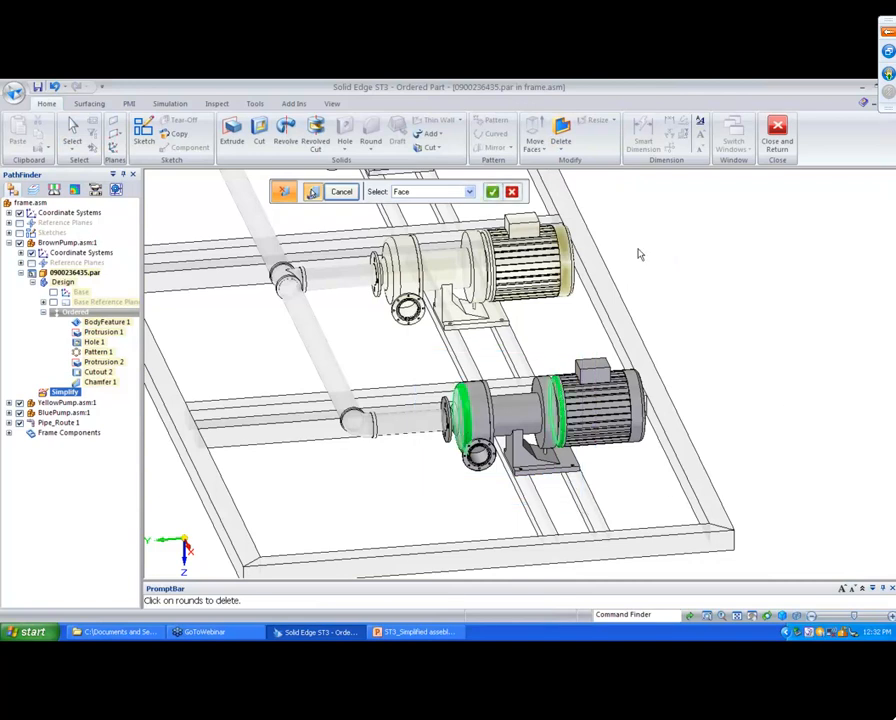
pyautogui.click(492, 190)
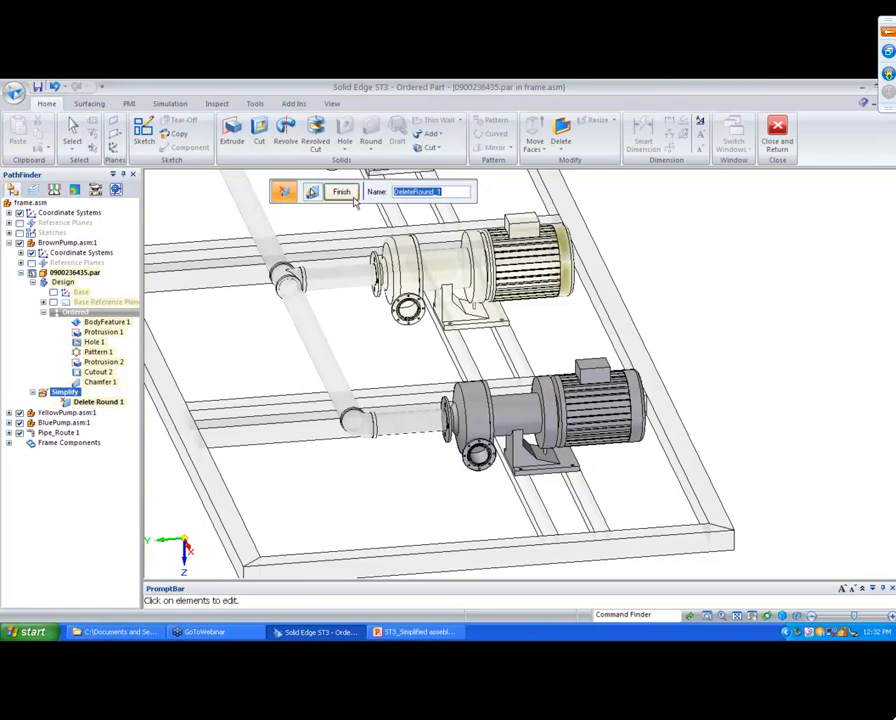
pyautogui.click(345, 194)
# - Delete the bolt holes of both pump flanges and the bore of the pipe-side flange, keeping the open outlet's bore
pyautogui.click(557, 152)
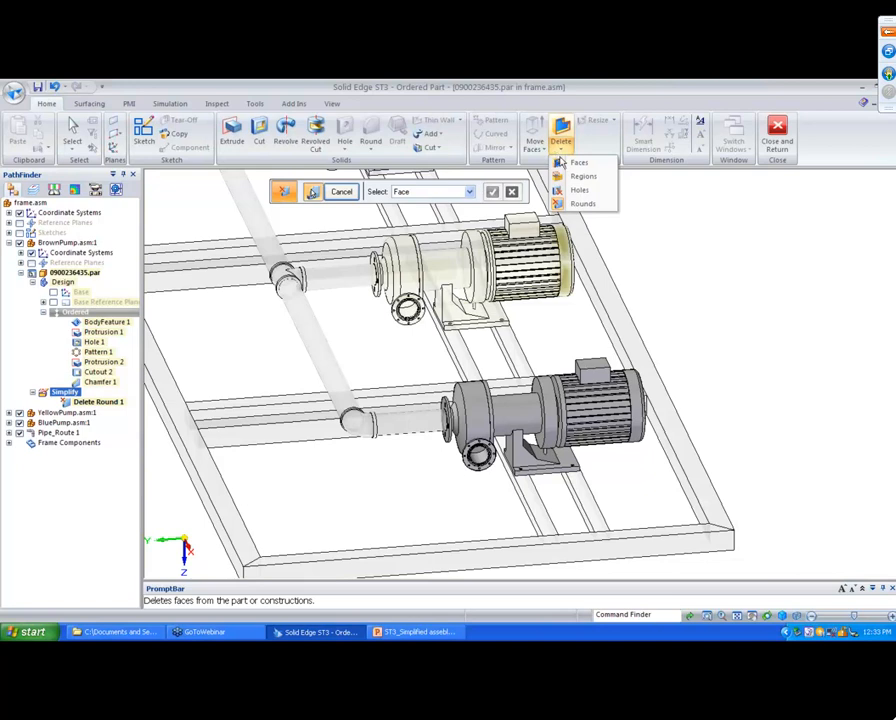
pyautogui.click(574, 190)
pyautogui.moveTo(400, 356); pyautogui.dragTo(504, 490)
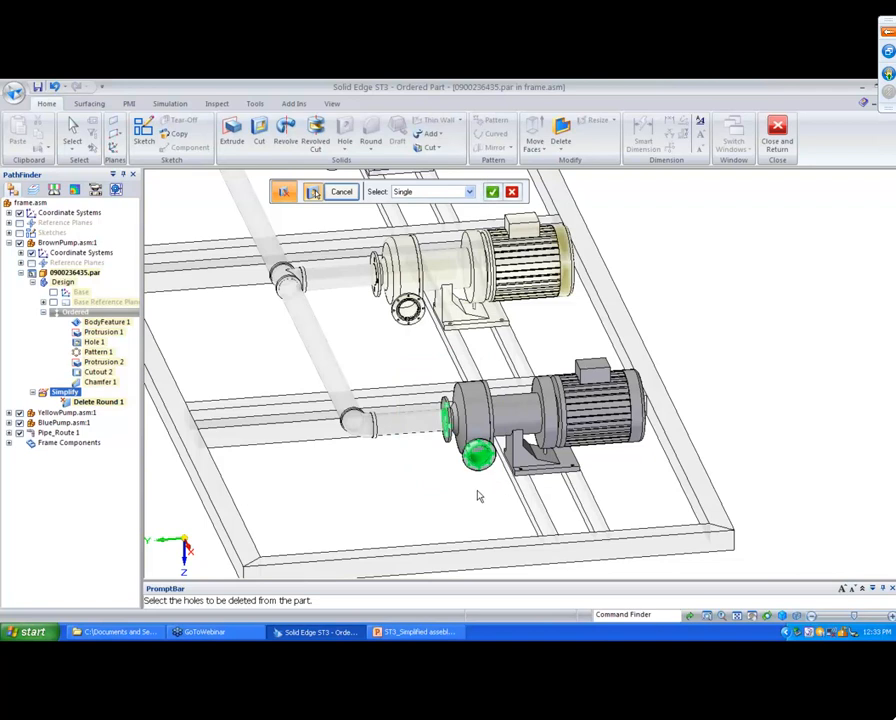
pyautogui.scroll(5, 478, 492)
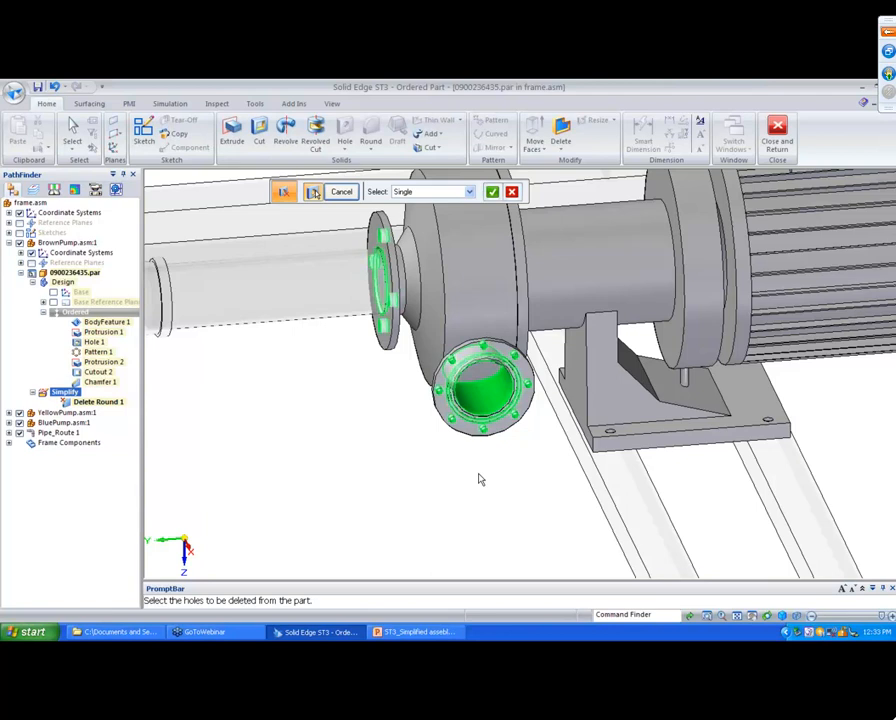
pyautogui.click(480, 395)
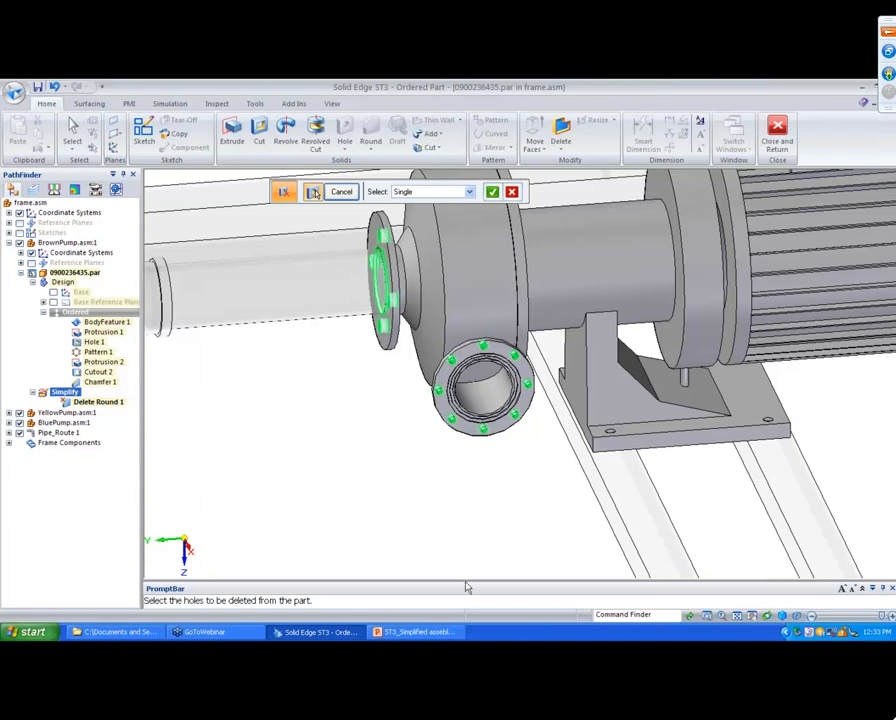
pyautogui.click(492, 191)
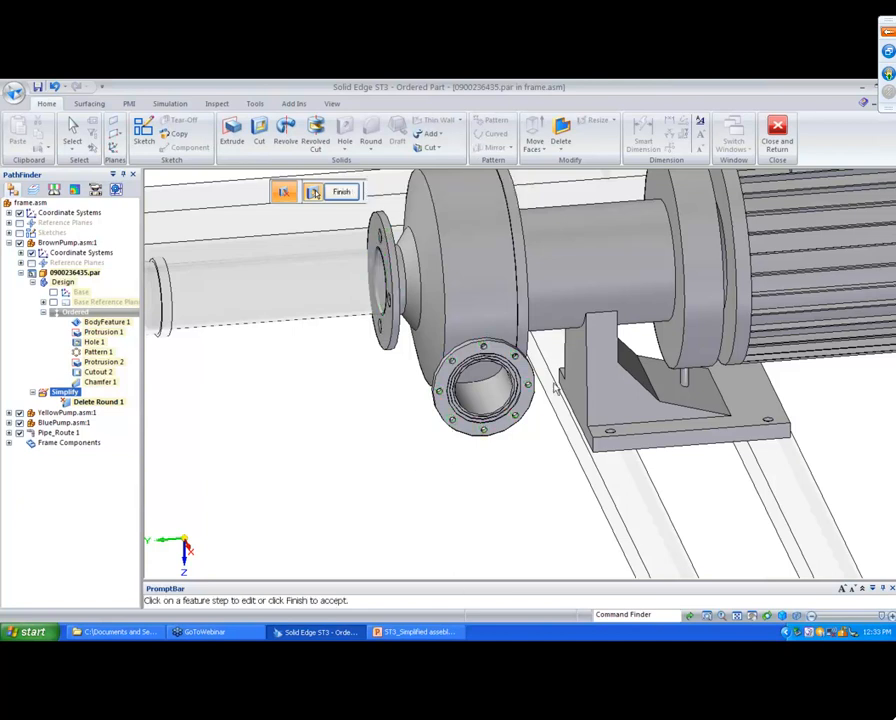
pyautogui.rightClick(563, 431)
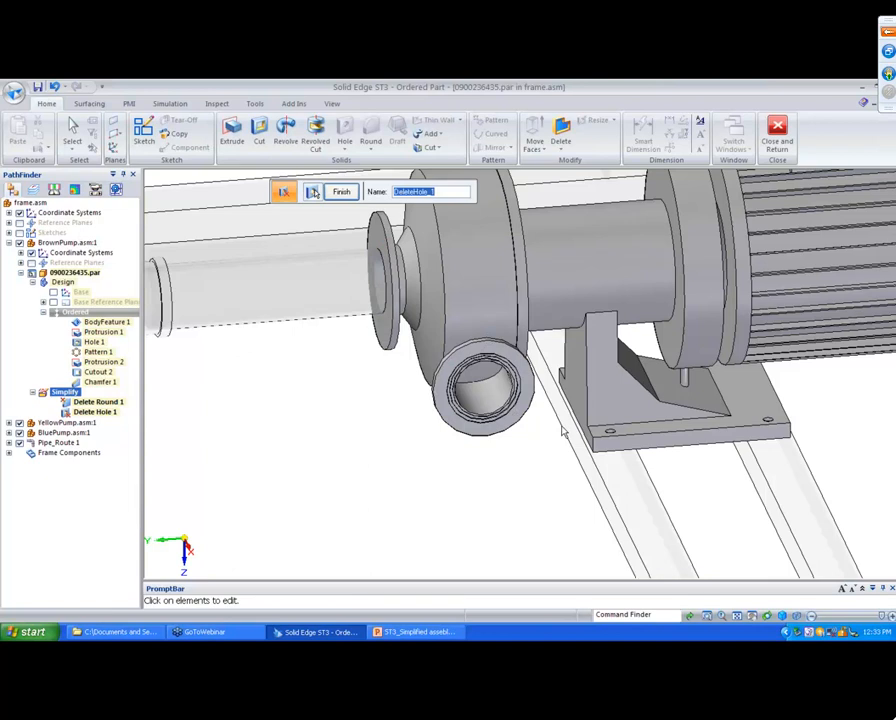
pyautogui.click(341, 191)
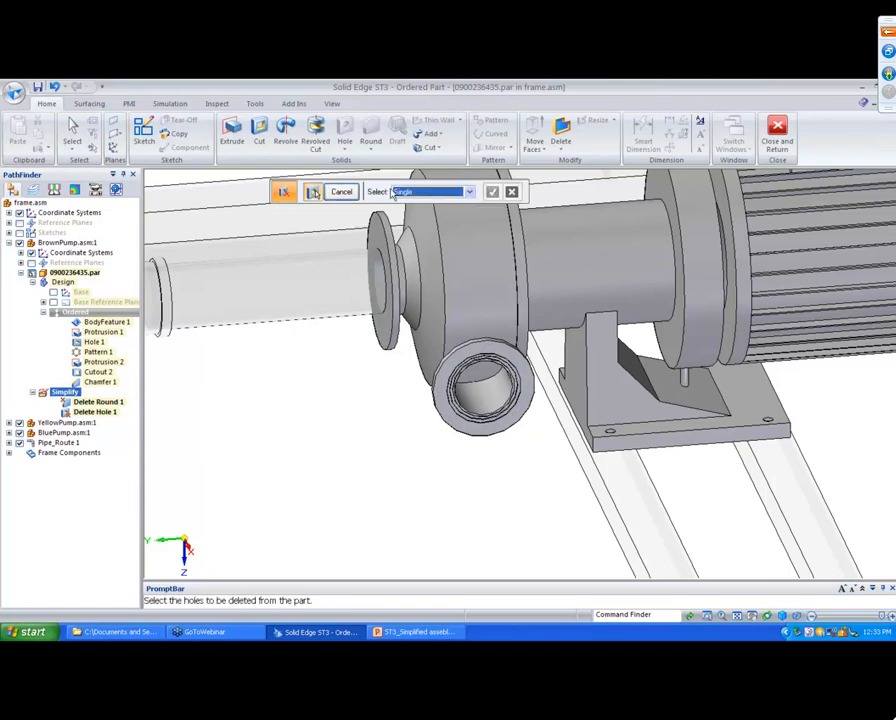
pyautogui.click(354, 188)
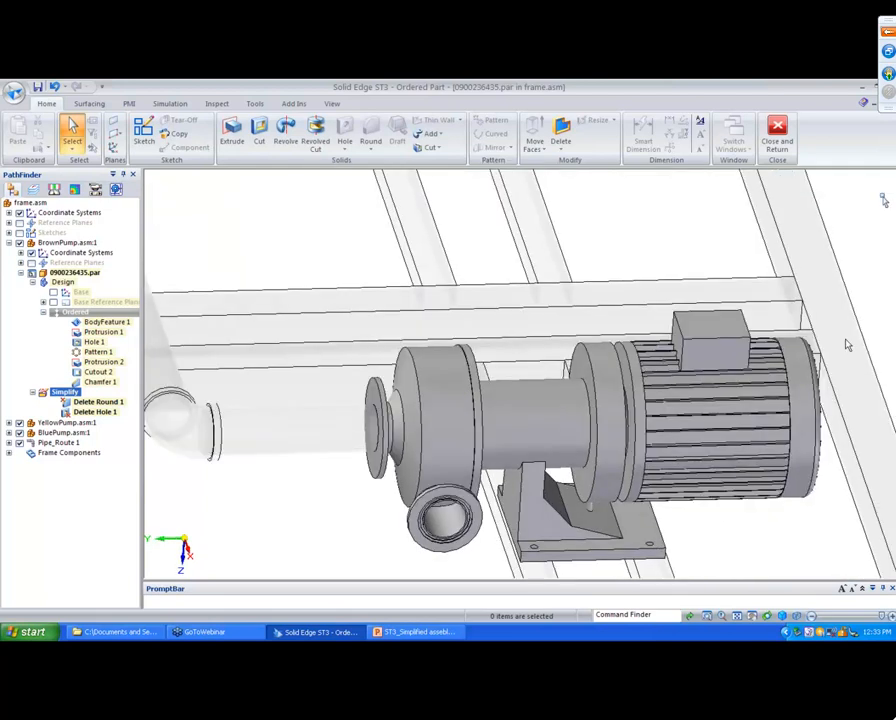
# - Extrude the motor-side flange's outer circular edge 425.50 mm to the motor's far end as a solid cylinder covering the cooling fins
pyautogui.moveTo(847, 345); pyautogui.dragTo(786, 370, button='middle')
pyautogui.scroll(4, 590, 380)
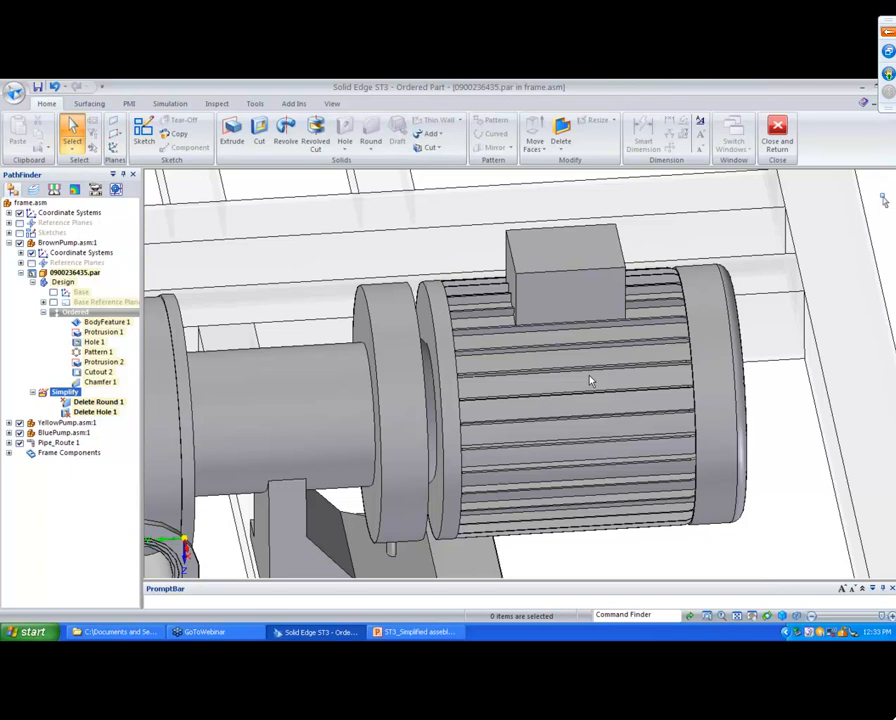
pyautogui.moveTo(590, 380); pyautogui.dragTo(589, 380, button='middle')
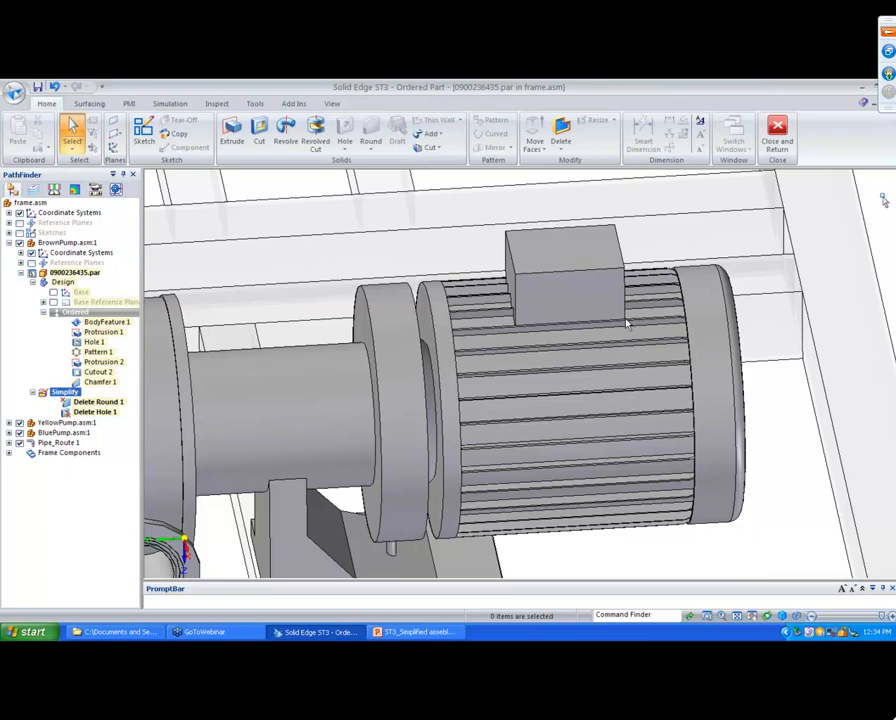
pyautogui.click(245, 148)
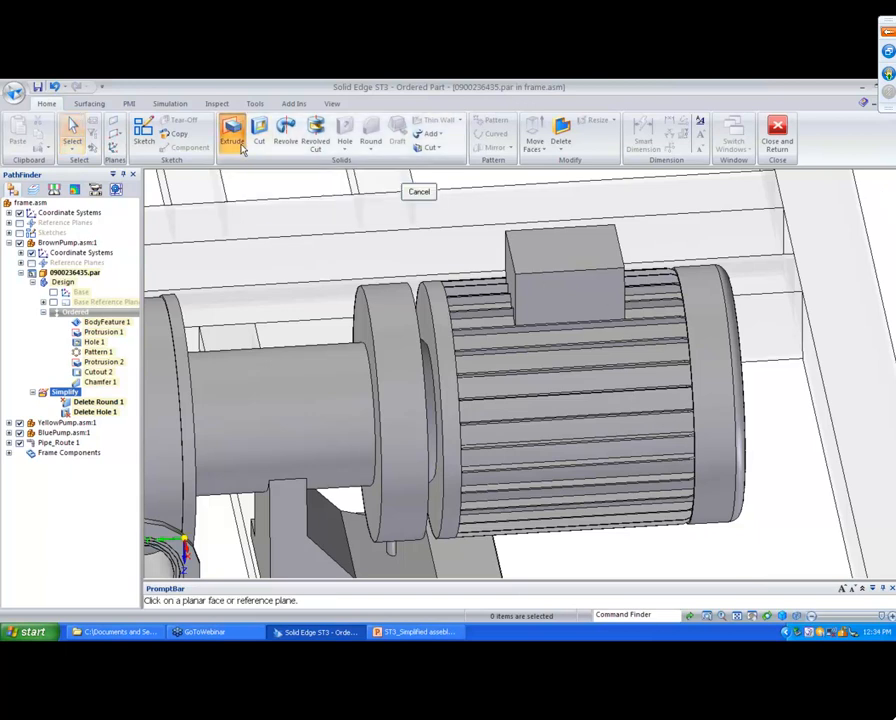
pyautogui.click(355, 318)
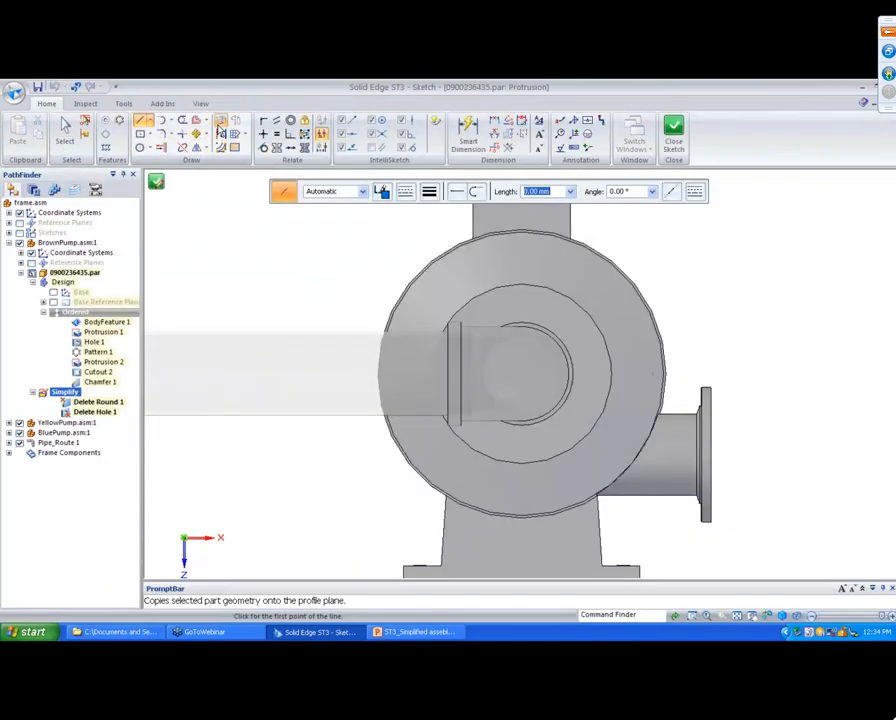
pyautogui.click(220, 120)
pyautogui.click(286, 261)
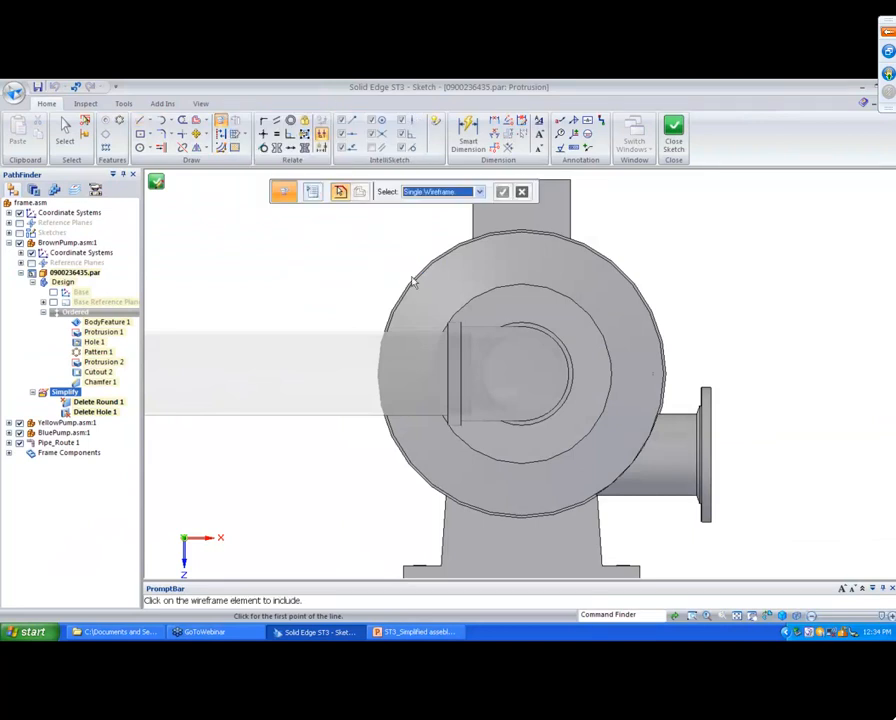
pyautogui.click(414, 282)
pyautogui.click(673, 135)
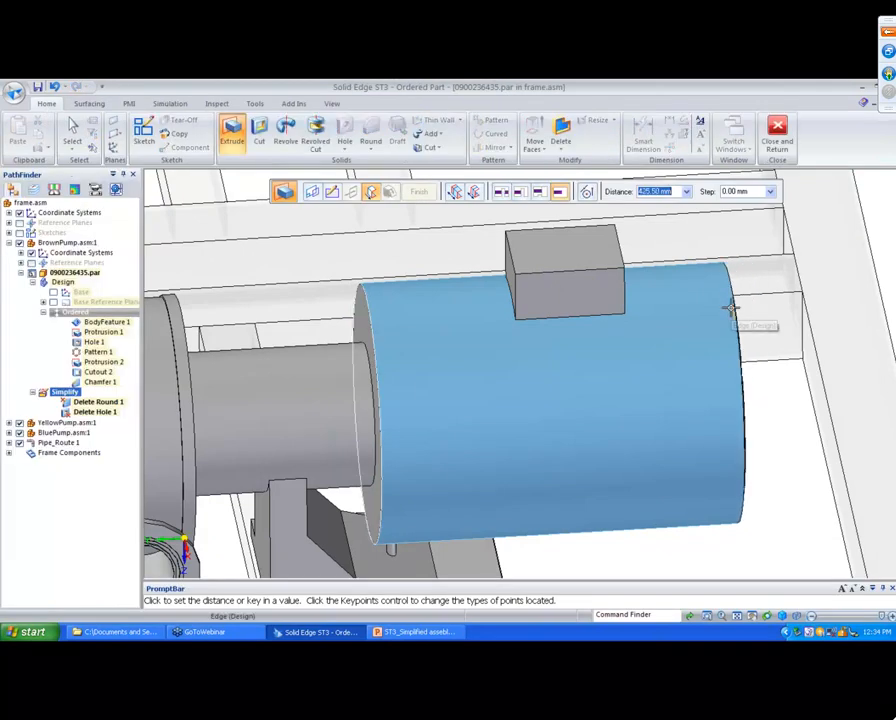
pyautogui.click(730, 307)
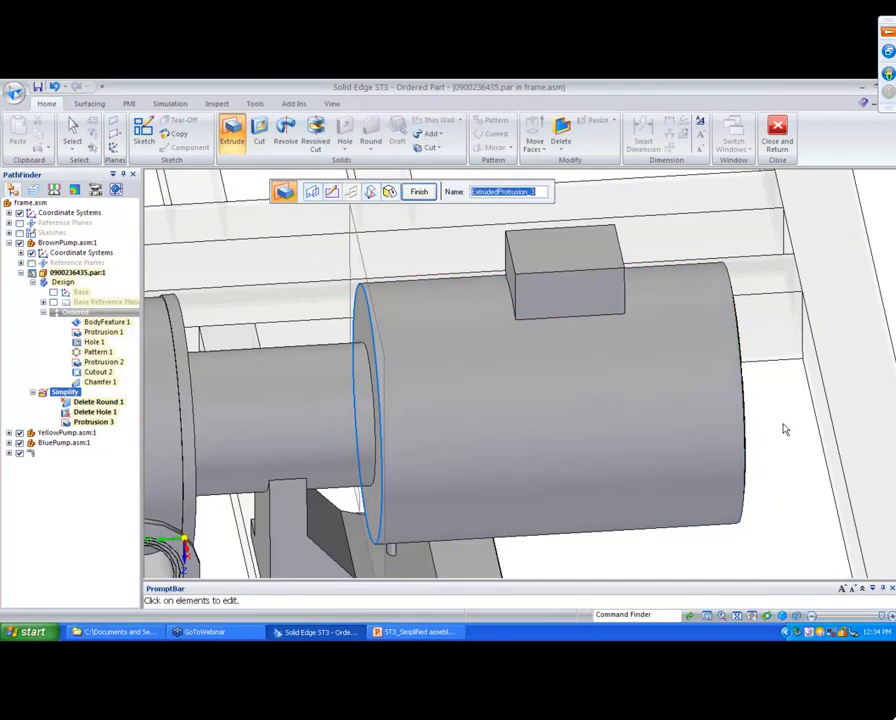
pyautogui.press('Escape')
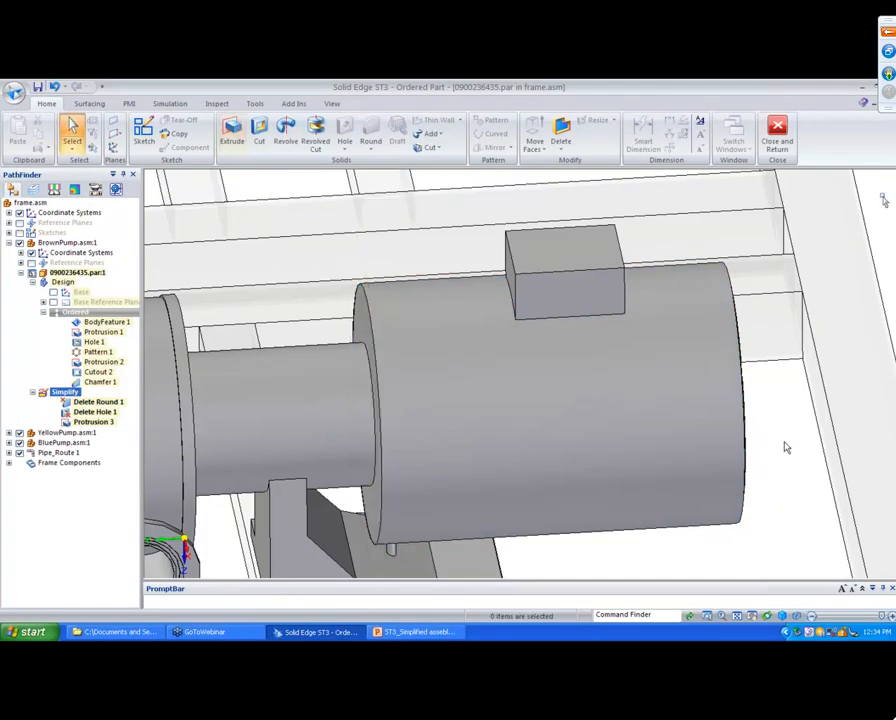
# - Compare the full and simplified pump by switching the part to the Ordered model and back to Simplify
pyautogui.scroll(-1, 787, 446)
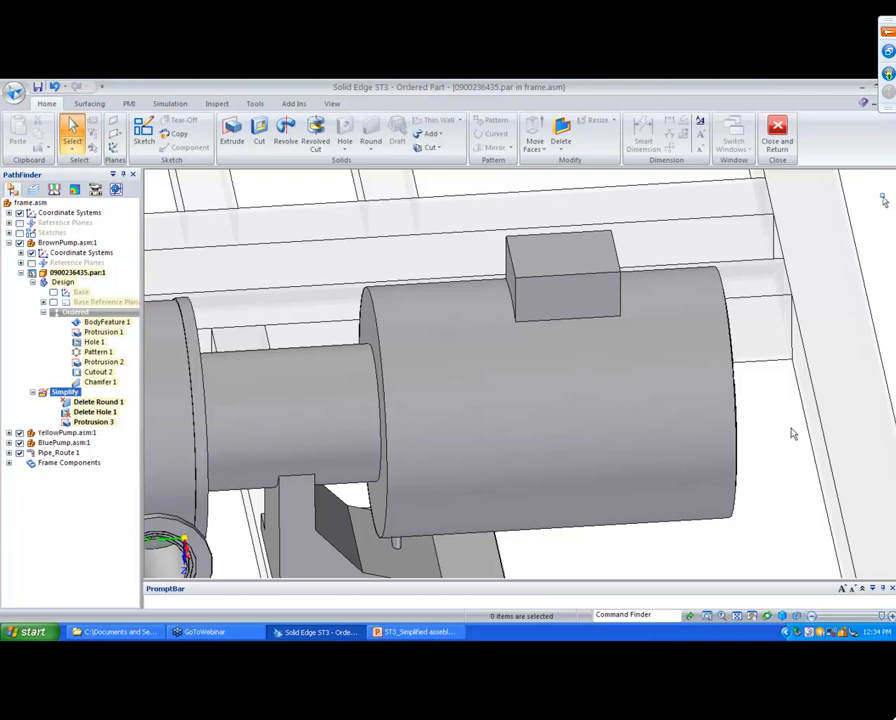
pyautogui.moveTo(800, 428); pyautogui.dragTo(778, 437, button='middle')
pyautogui.scroll(-6, 778, 437)
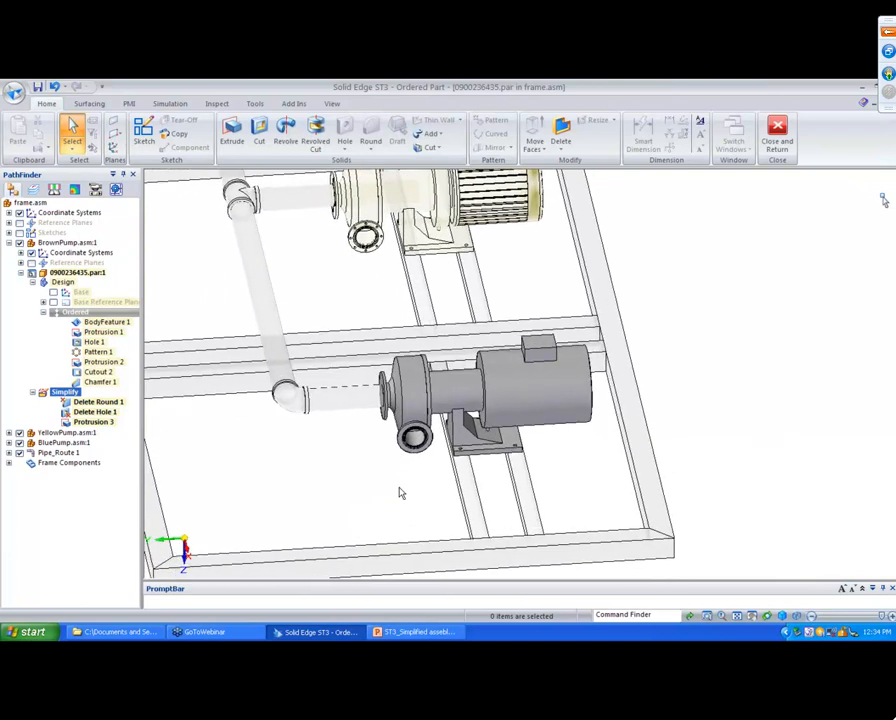
pyautogui.click(252, 106)
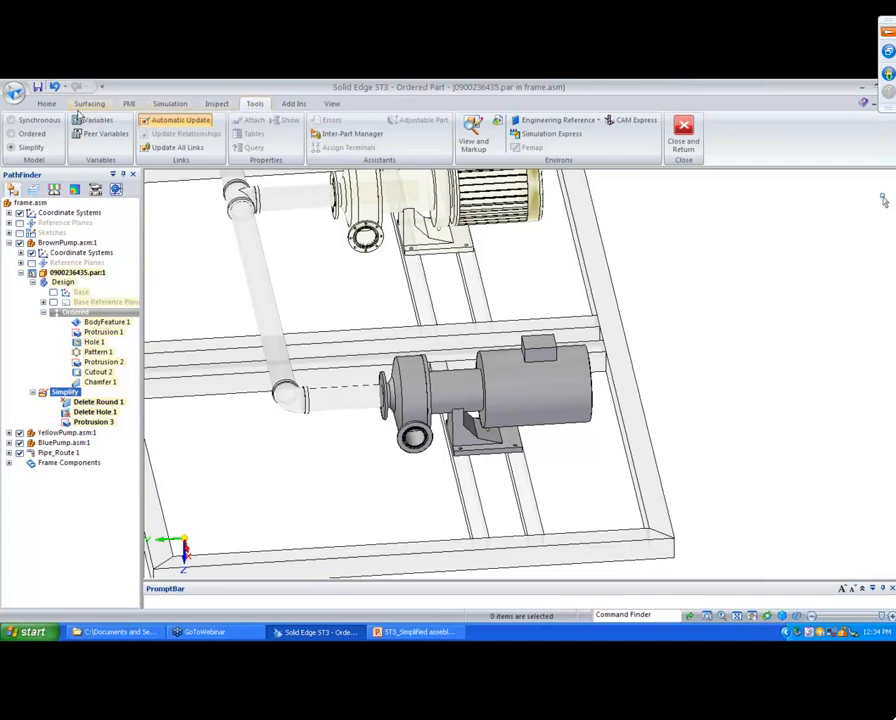
pyautogui.click(11, 134)
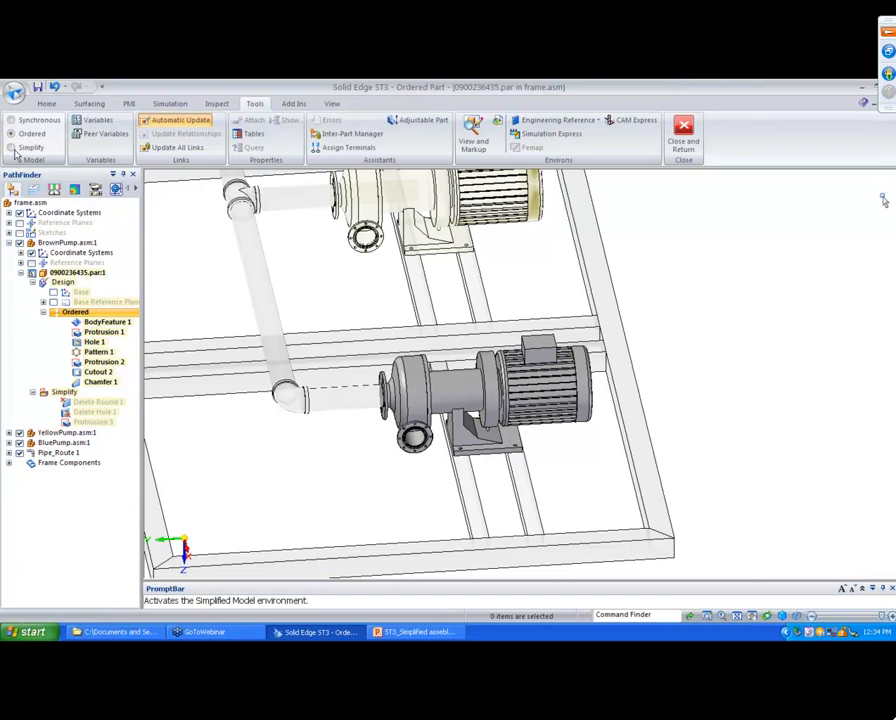
pyautogui.click(11, 148)
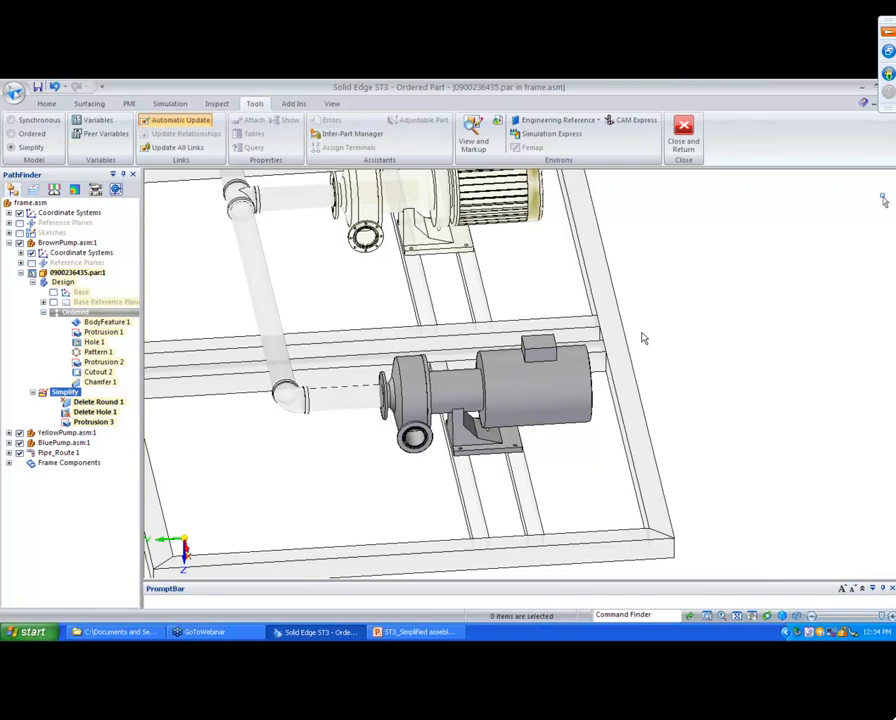
# - Return to the frame assembly and set the brown pump's part to use its simplified version
pyautogui.click(683, 140)
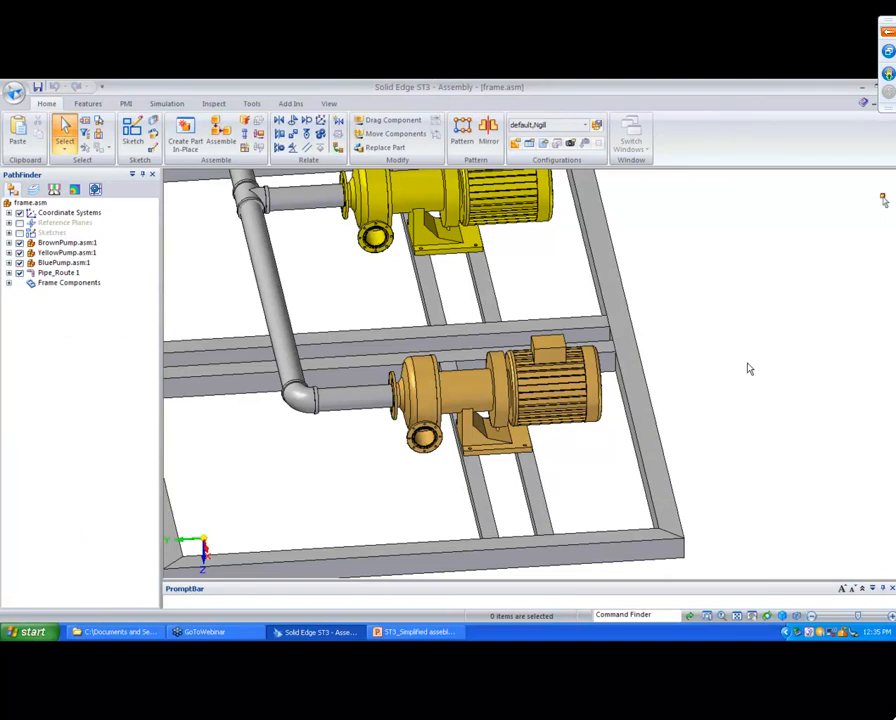
pyautogui.rightClick(572, 390)
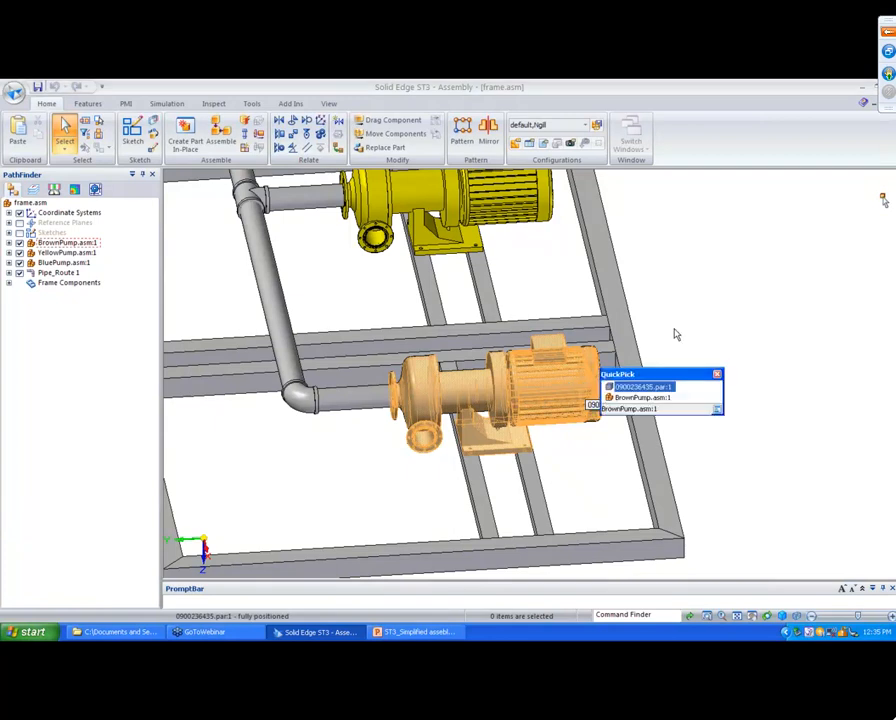
pyautogui.click(717, 376)
pyautogui.moveTo(720, 376); pyautogui.dragTo(585, 390, button='middle')
pyautogui.click(585, 390)
pyautogui.rightClick(582, 386)
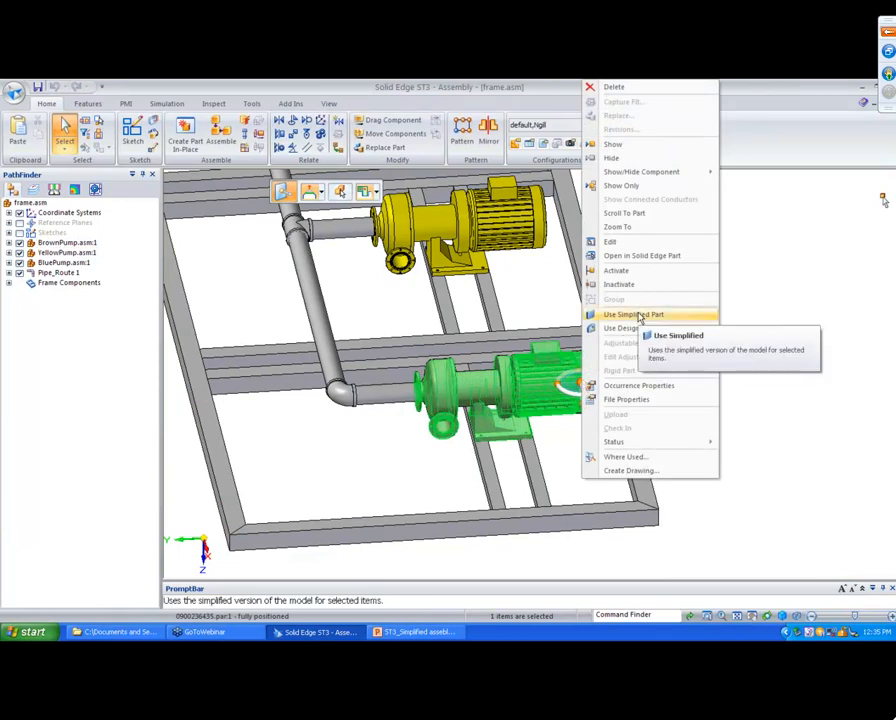
pyautogui.click(638, 315)
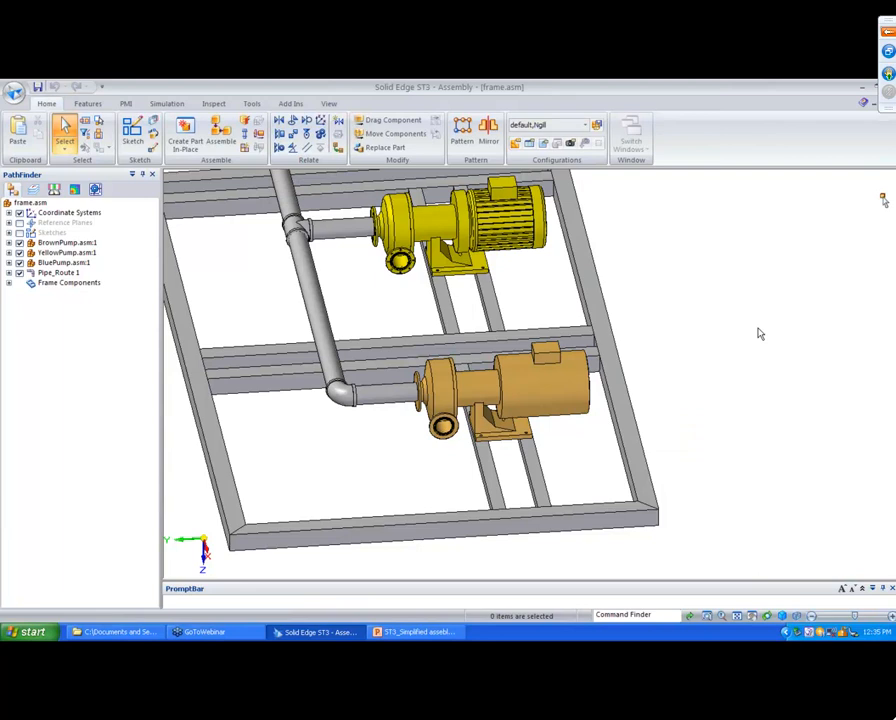
# - Set the blue pump's part in the frame assembly to use its simplified version
pyautogui.moveTo(760, 334); pyautogui.dragTo(760, 334, button='middle')
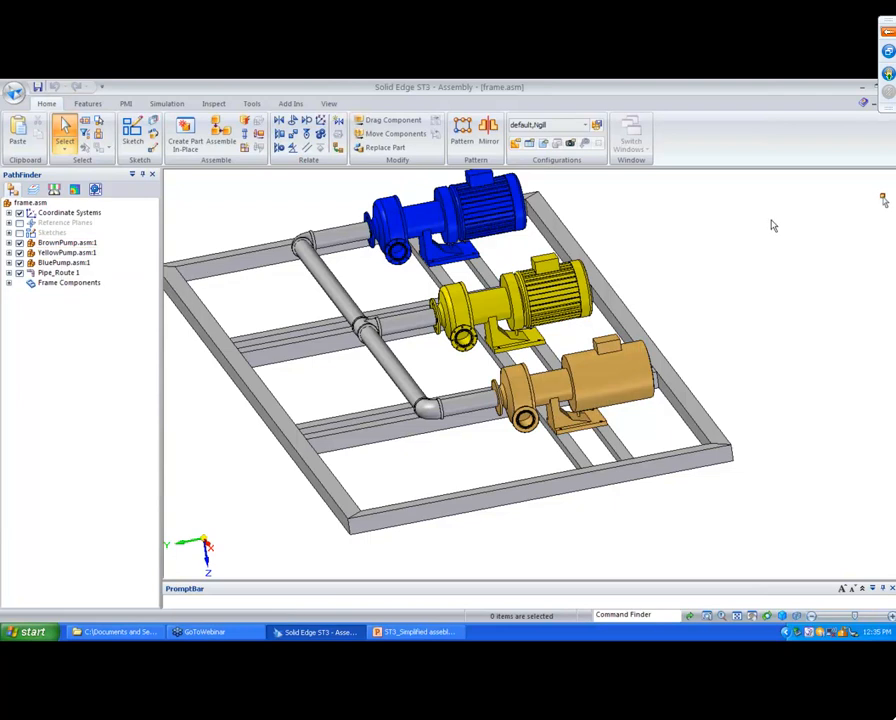
pyautogui.rightClick(512, 213)
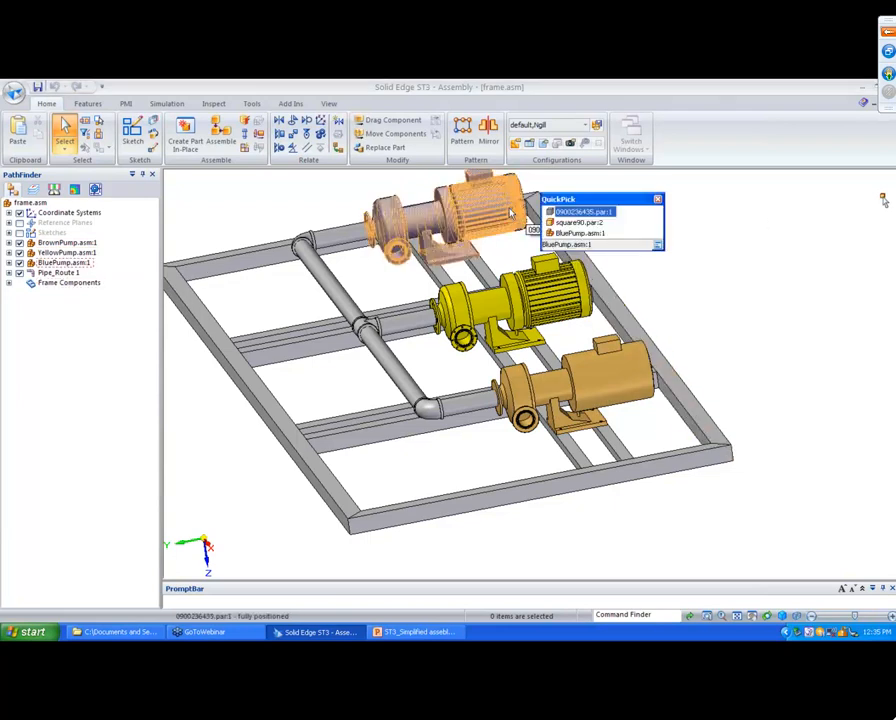
pyautogui.click(656, 201)
pyautogui.scroll(-1, 671, 211)
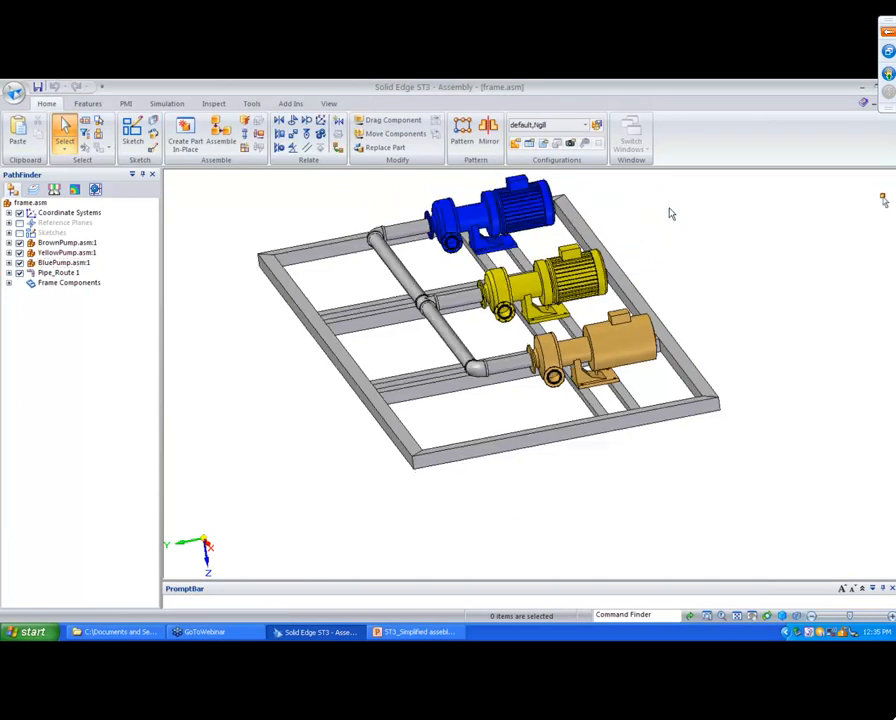
pyautogui.rightClick(609, 190)
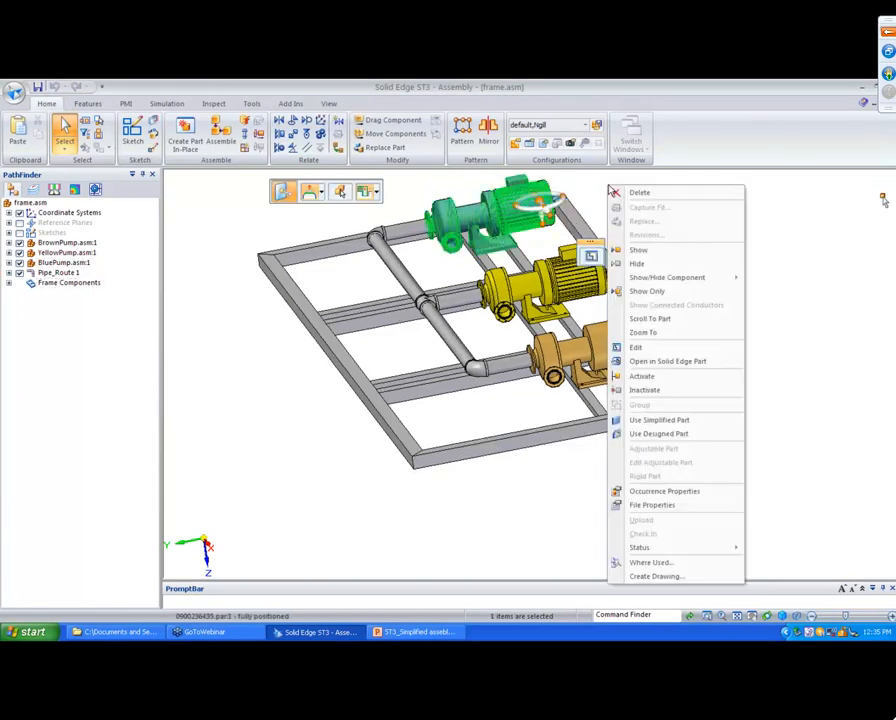
pyautogui.click(684, 421)
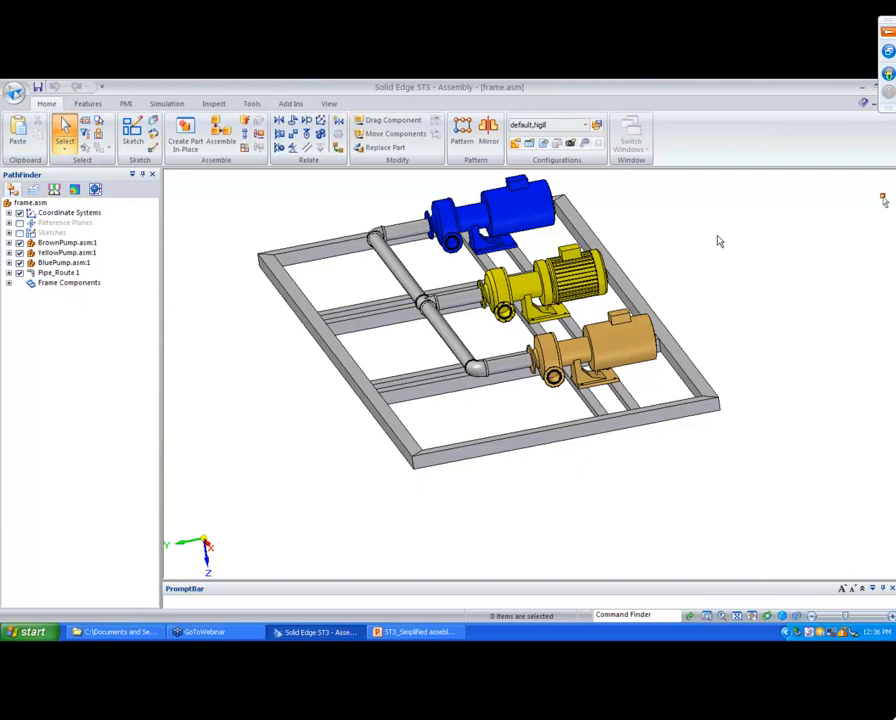
# - Switch the frame assembly to its Simplify model, start creating a simplified assembly and process its visible faces
pyautogui.moveTo(721, 239); pyautogui.dragTo(727, 232, button='middle')
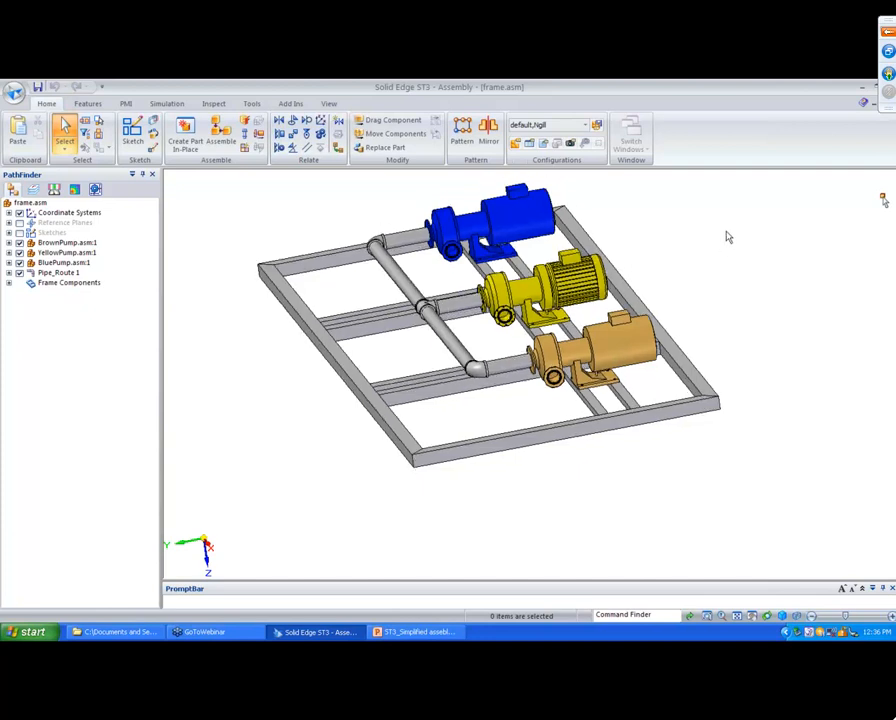
pyautogui.click(251, 104)
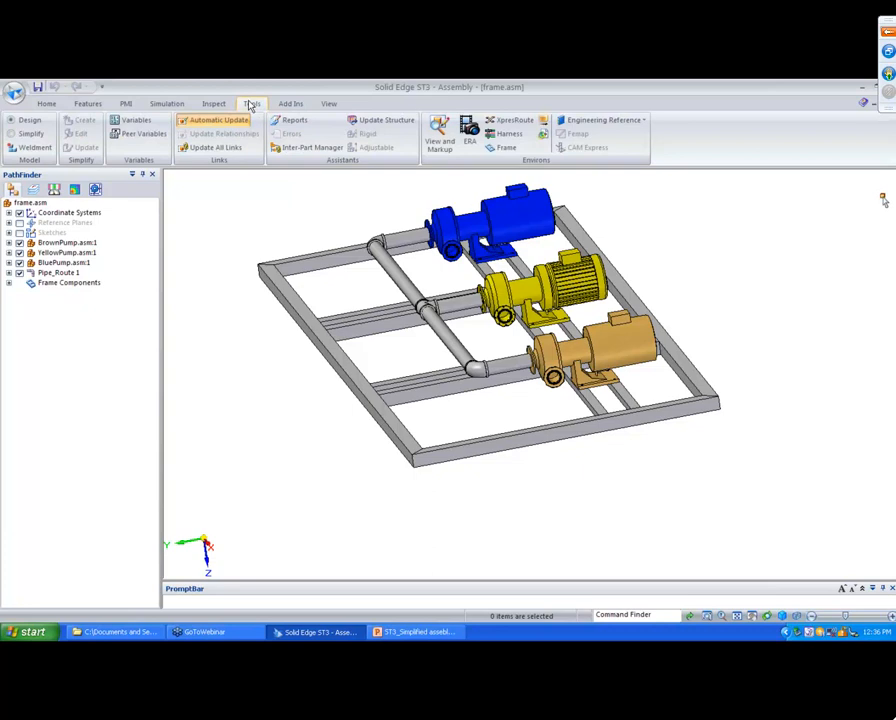
pyautogui.click(14, 138)
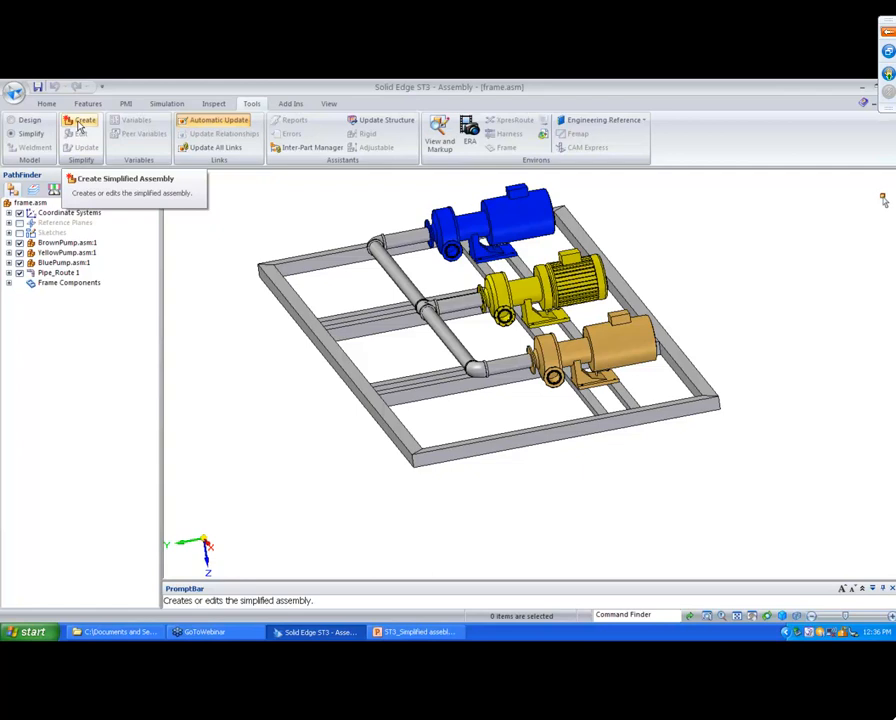
pyautogui.click(80, 122)
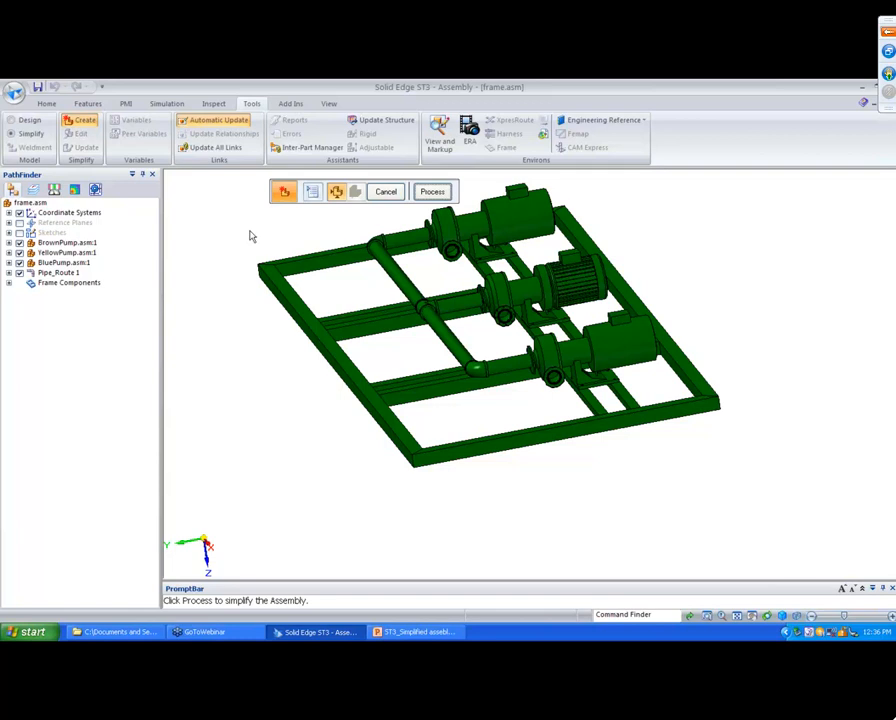
pyautogui.click(432, 192)
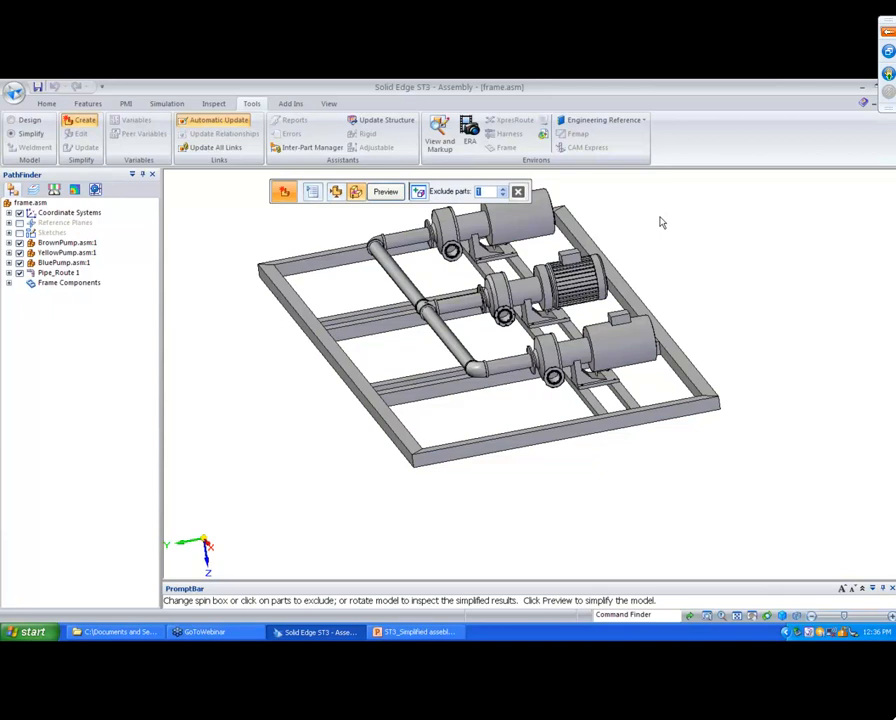
pyautogui.click(503, 188)
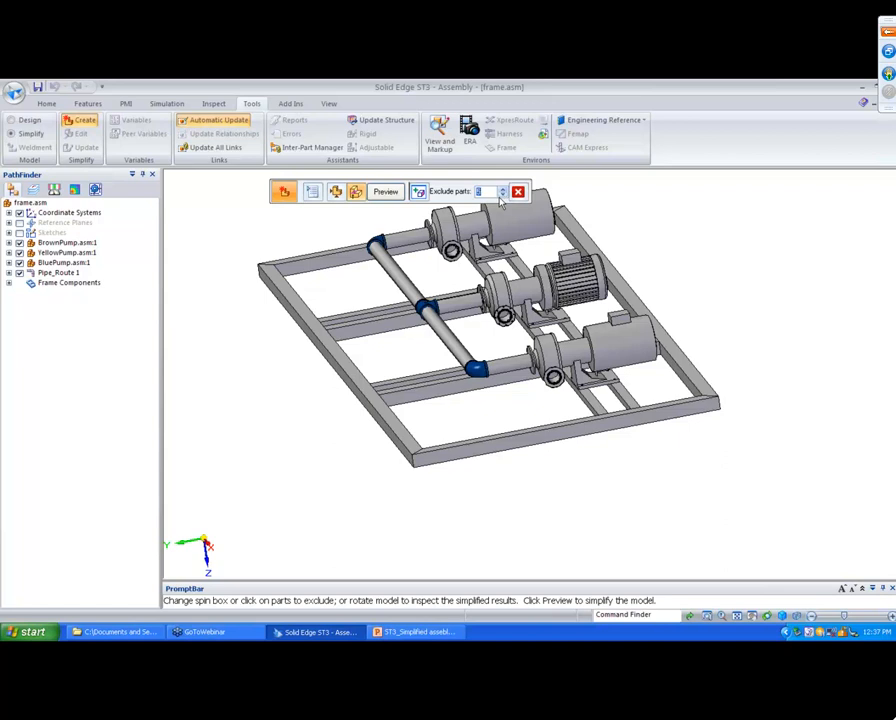
pyautogui.click(503, 196)
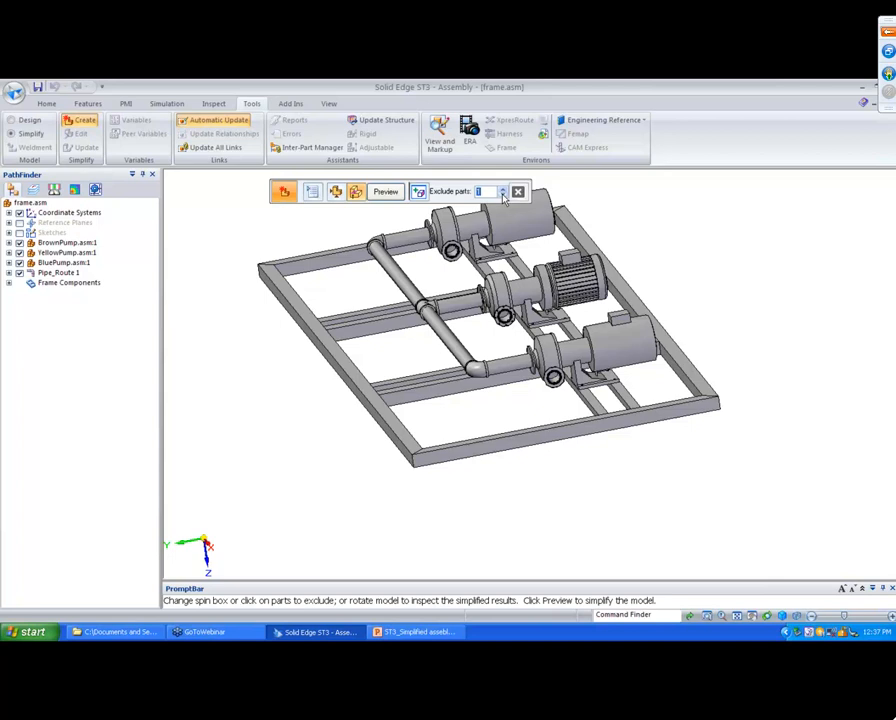
pyautogui.click(503, 196)
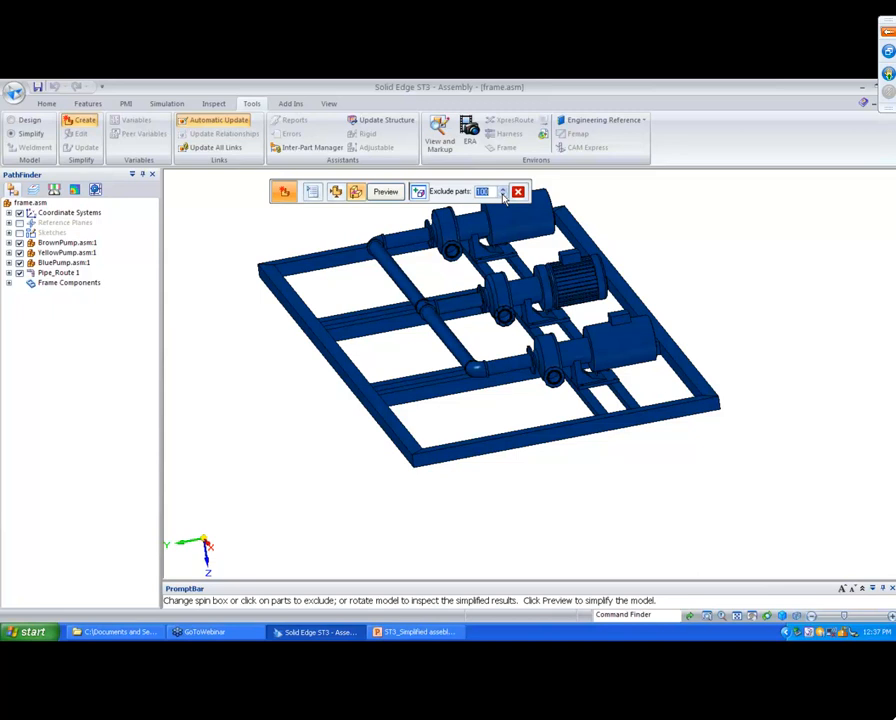
pyautogui.click(504, 196)
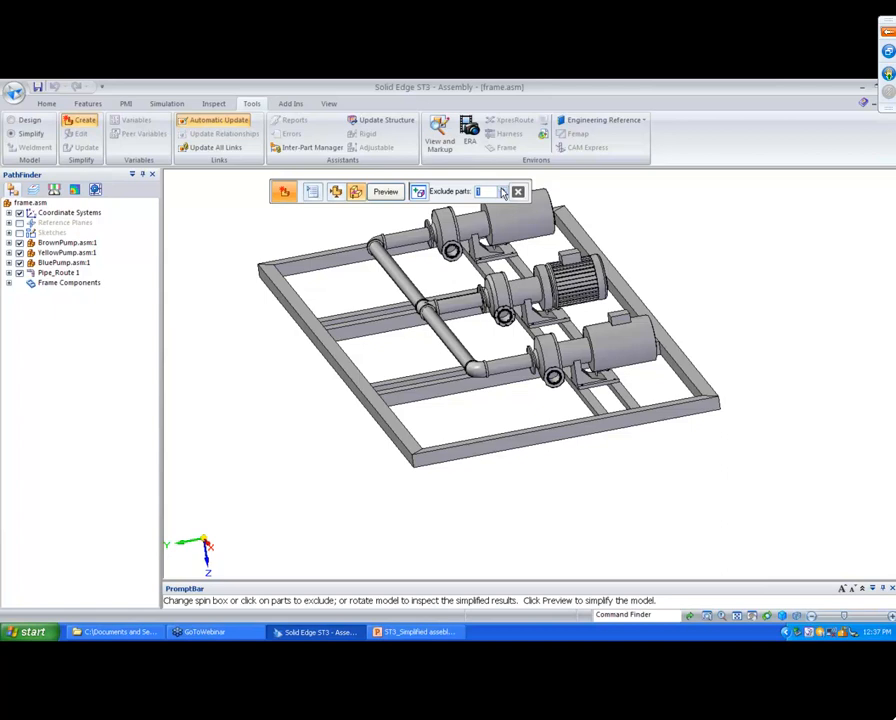
# - Exclude the pipe fittings from the simplified assembly with an exclude-parts value of 6, and add the connecting pipes to the exclusion
pyautogui.click(502, 189)
pyautogui.click(502, 189)
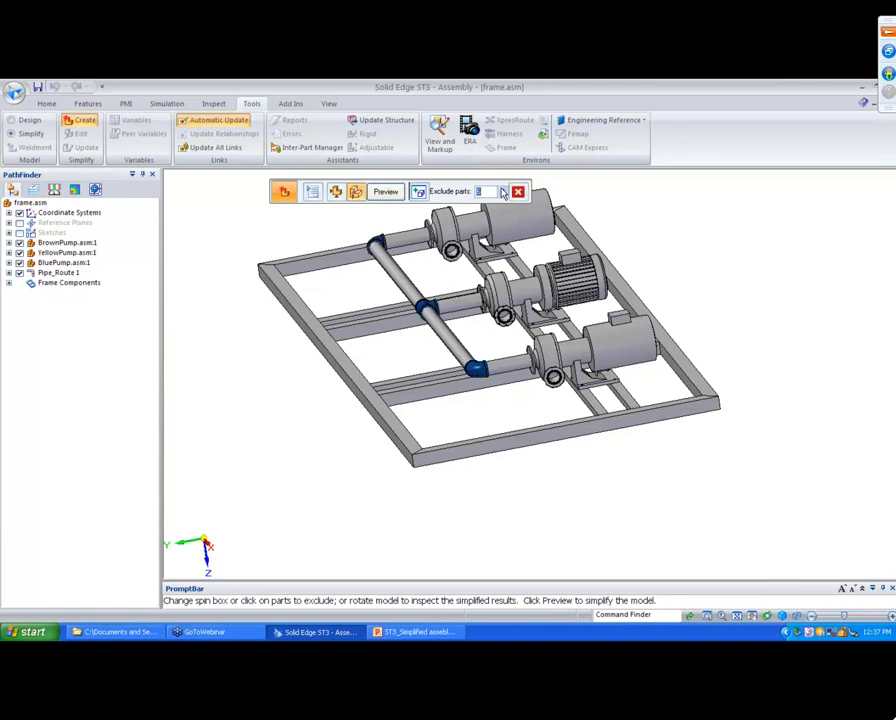
pyautogui.click(400, 238)
pyautogui.click(408, 280)
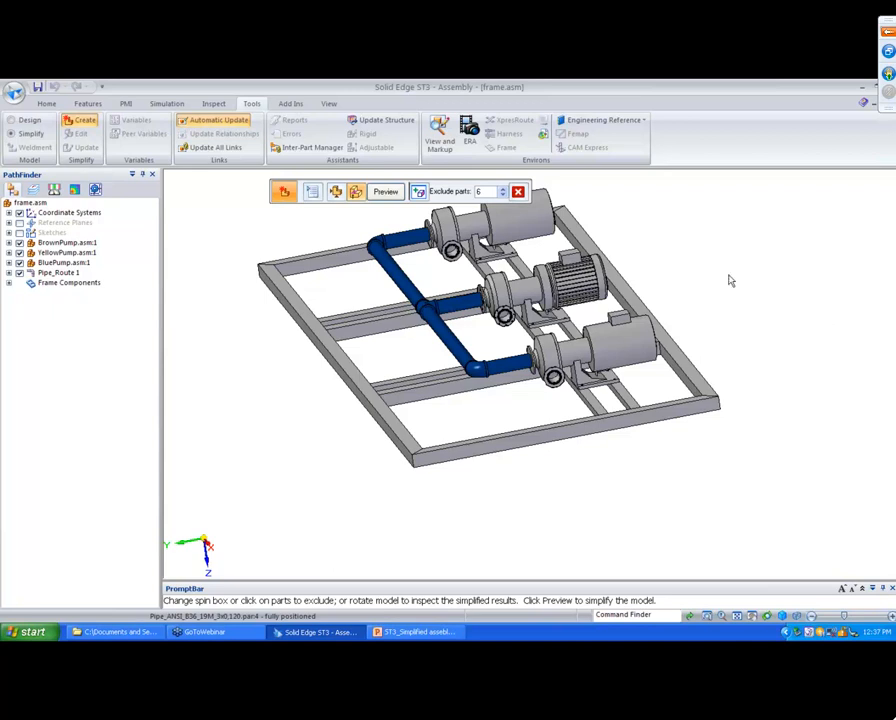
# - Check the excluded piping on the frame, generate the preview of the simplified assembly and finish it
pyautogui.scroll(3, 625, 381)
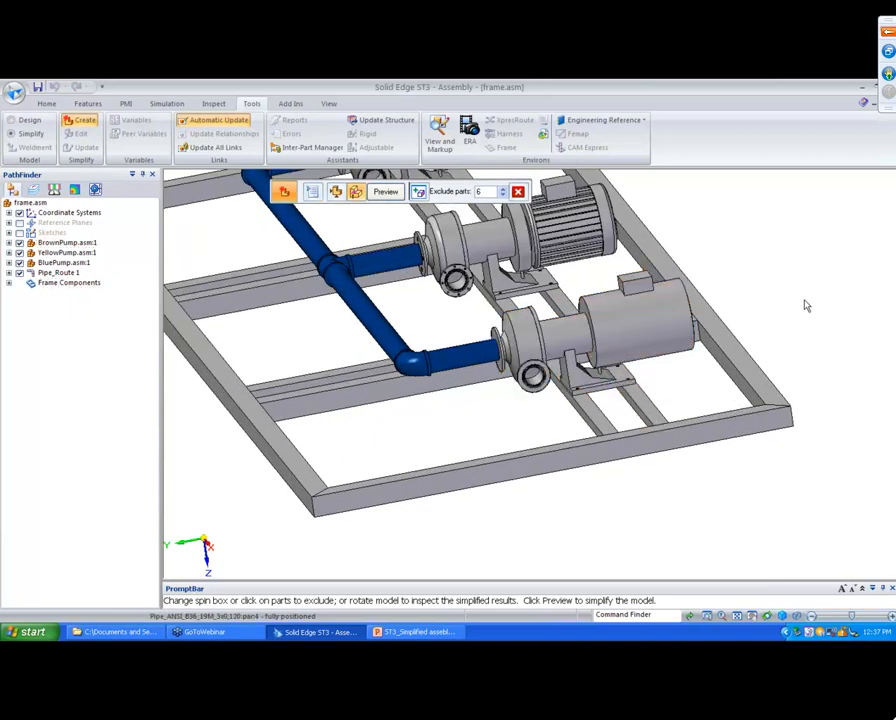
pyautogui.scroll(-2, 785, 270)
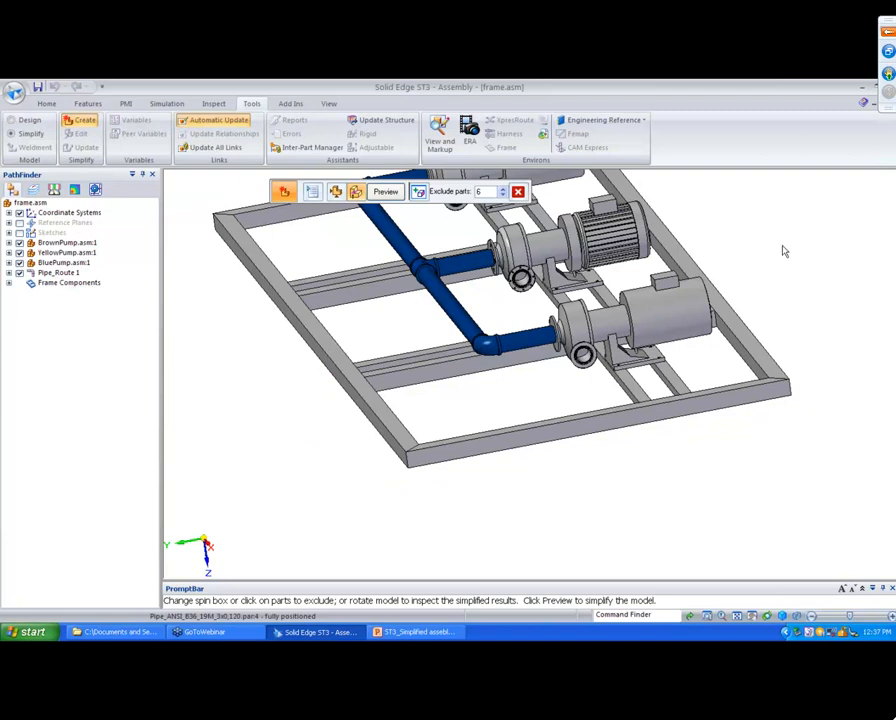
pyautogui.click(385, 191)
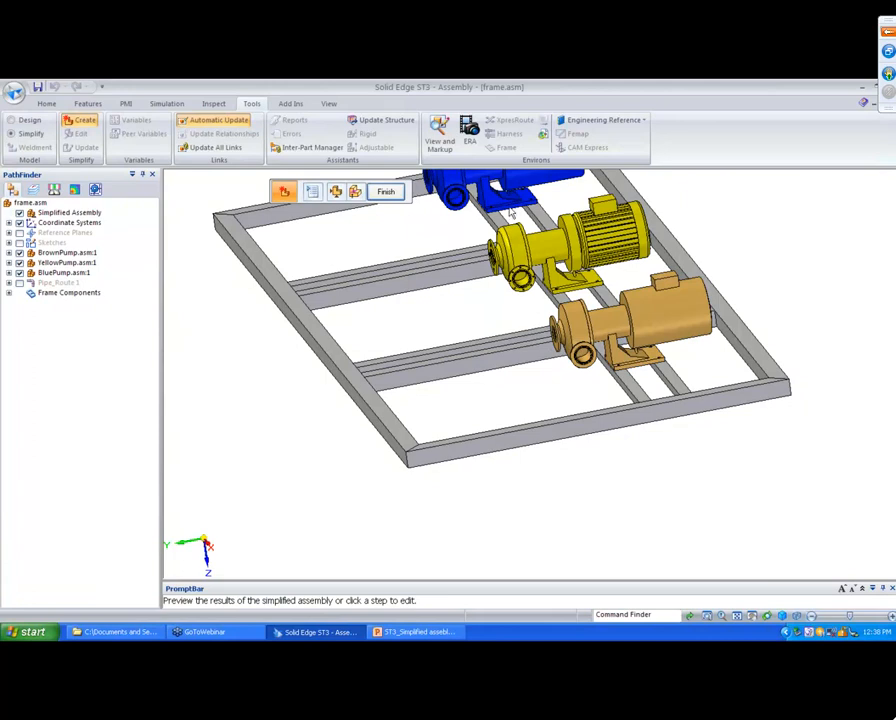
pyautogui.click(385, 191)
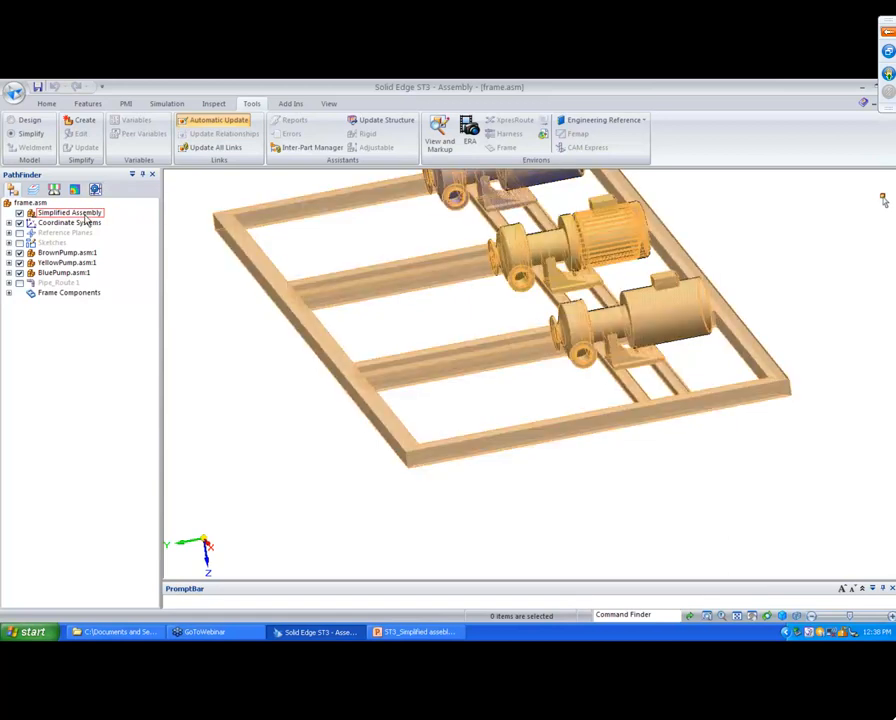
# - Review saving the simplified assembly as a Parasolid file and its export options, leaving without saving
pyautogui.rightClick(82, 213)
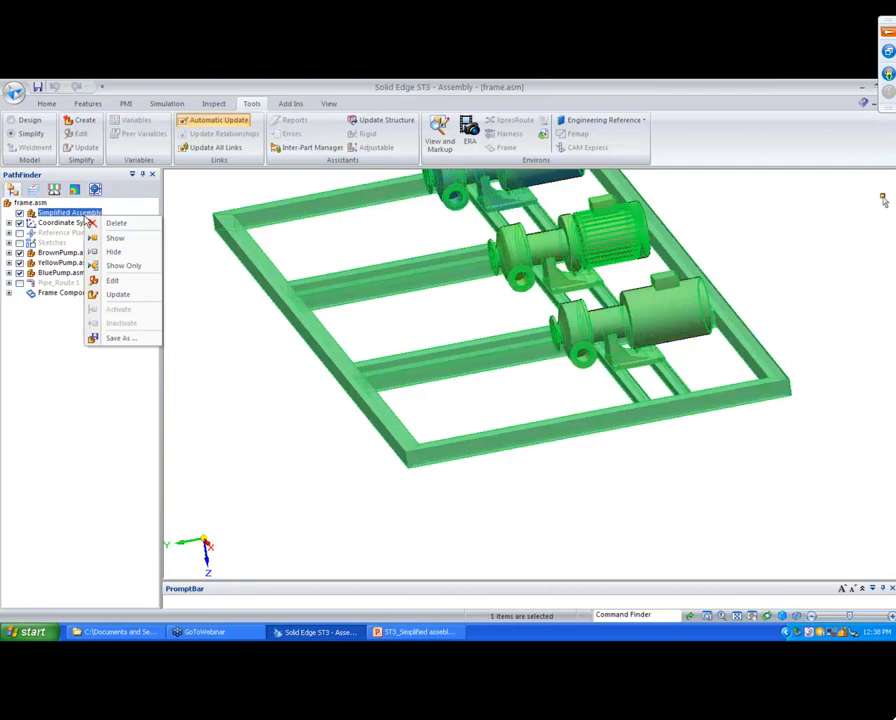
pyautogui.click(108, 339)
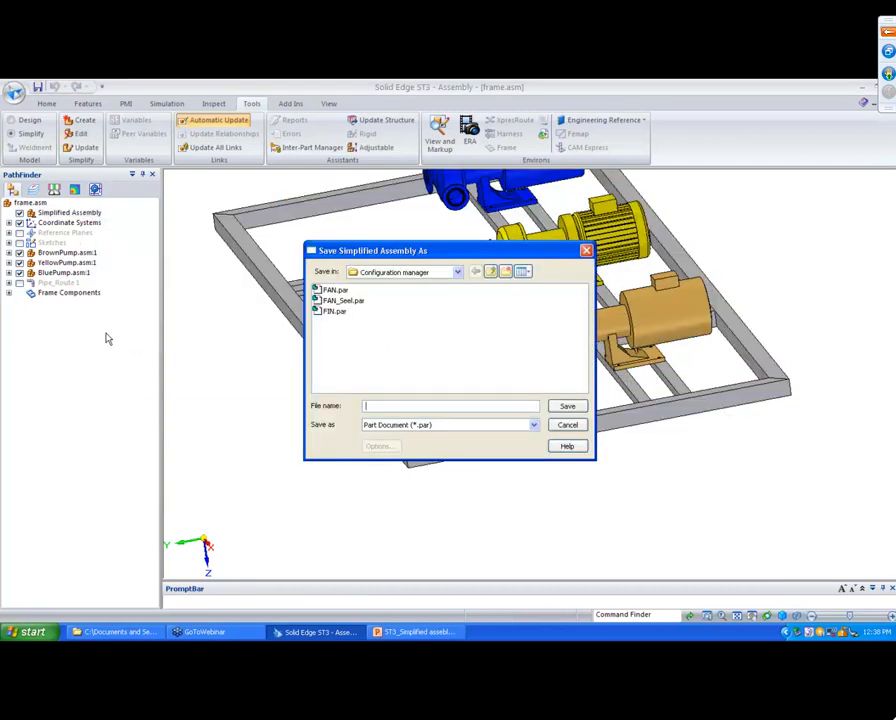
pyautogui.click(501, 427)
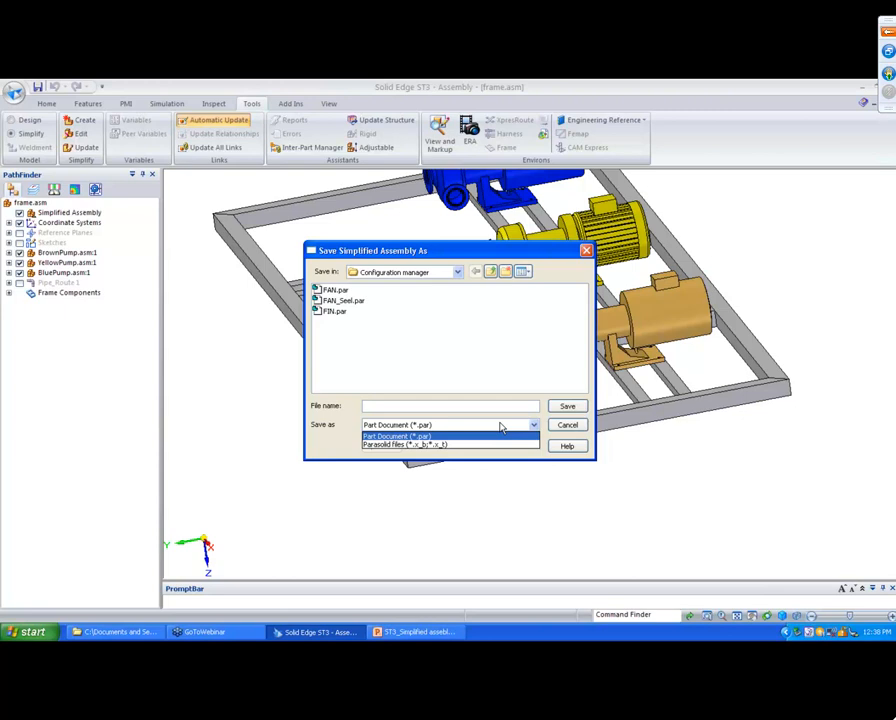
pyautogui.click(487, 444)
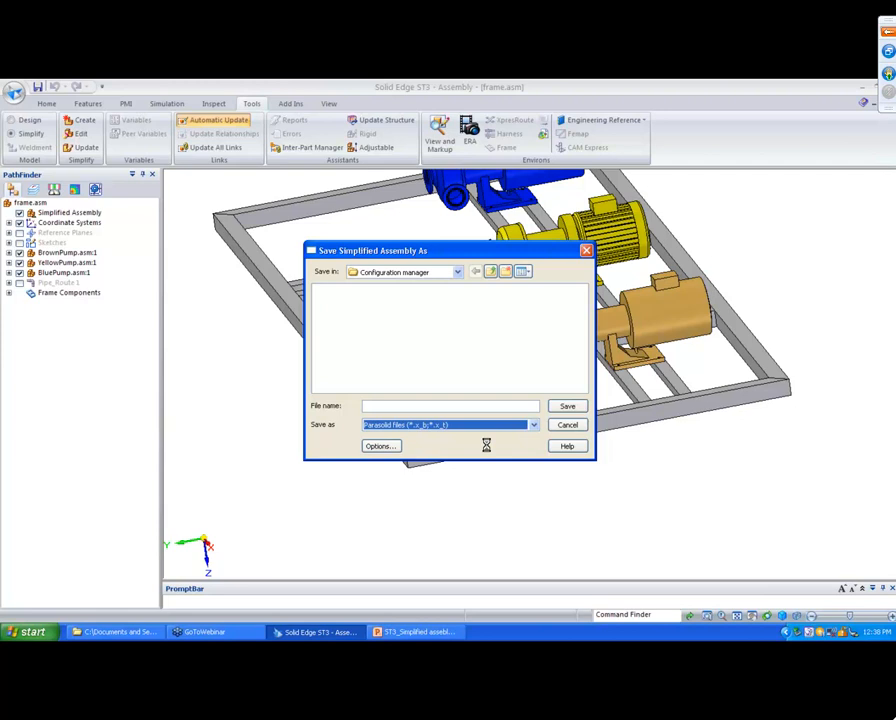
pyautogui.click(381, 447)
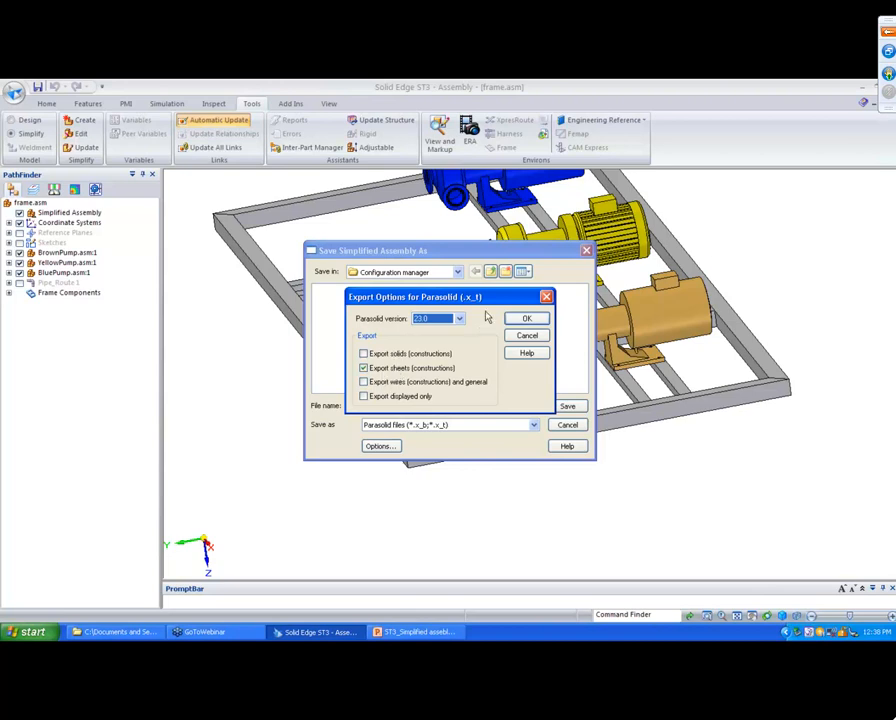
pyautogui.click(527, 335)
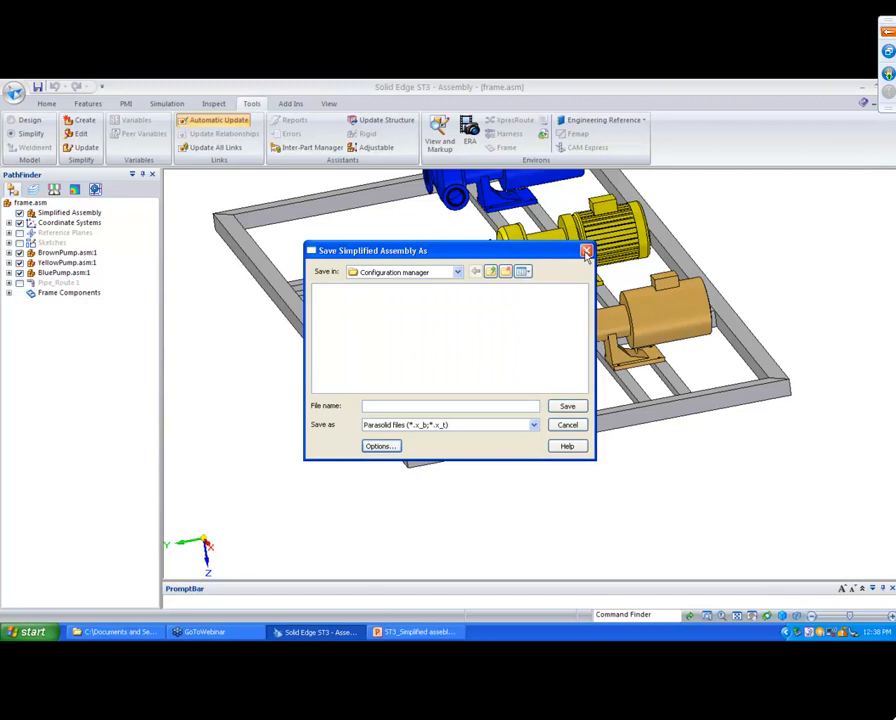
pyautogui.click(585, 254)
# - Close the frame assembly without saving its changes and open FAN_Assy.asm from the Configuration manager folder
pyautogui.scroll(-3, 767, 220)
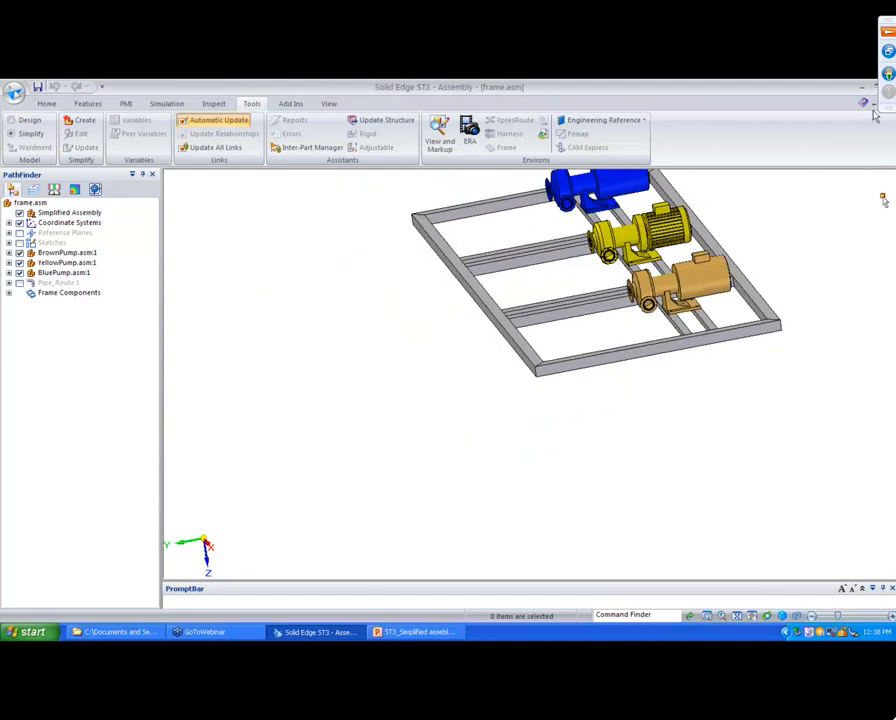
pyautogui.click(891, 103)
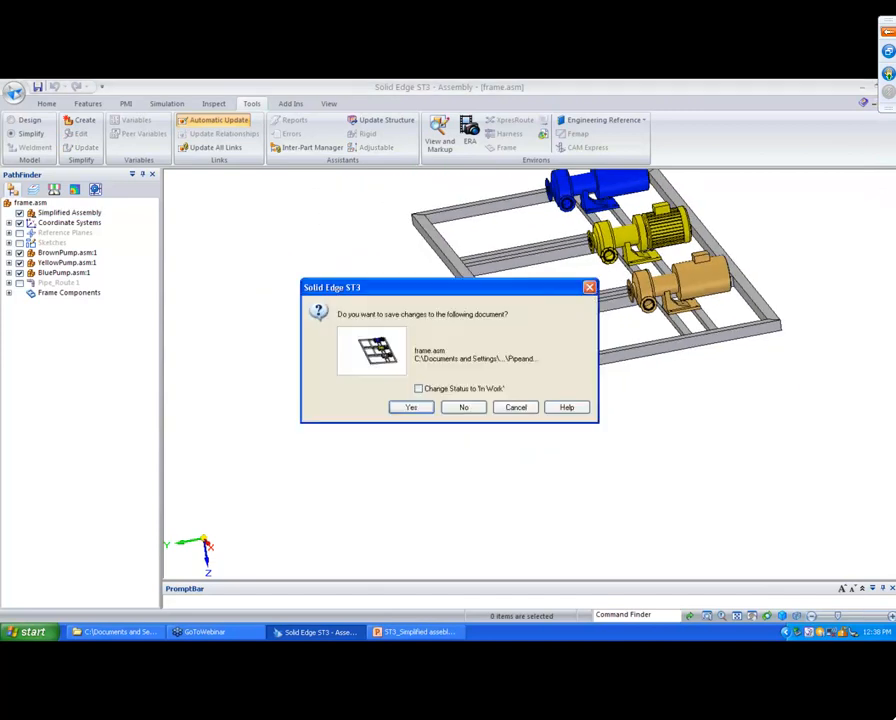
pyautogui.click(461, 407)
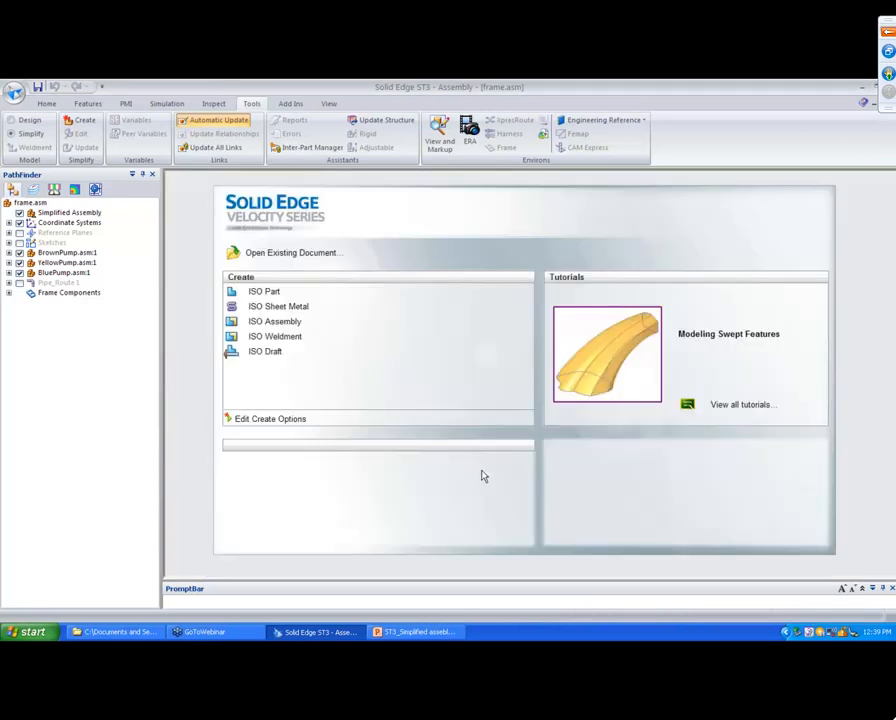
pyautogui.click(14, 92)
pyautogui.click(40, 140)
pyautogui.click(276, 227)
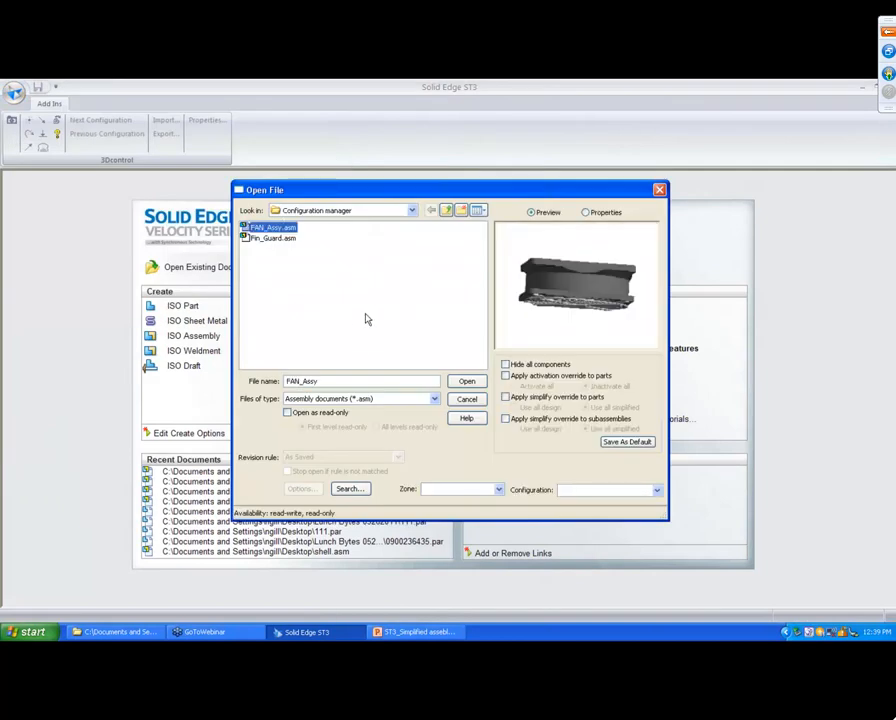
pyautogui.click(467, 383)
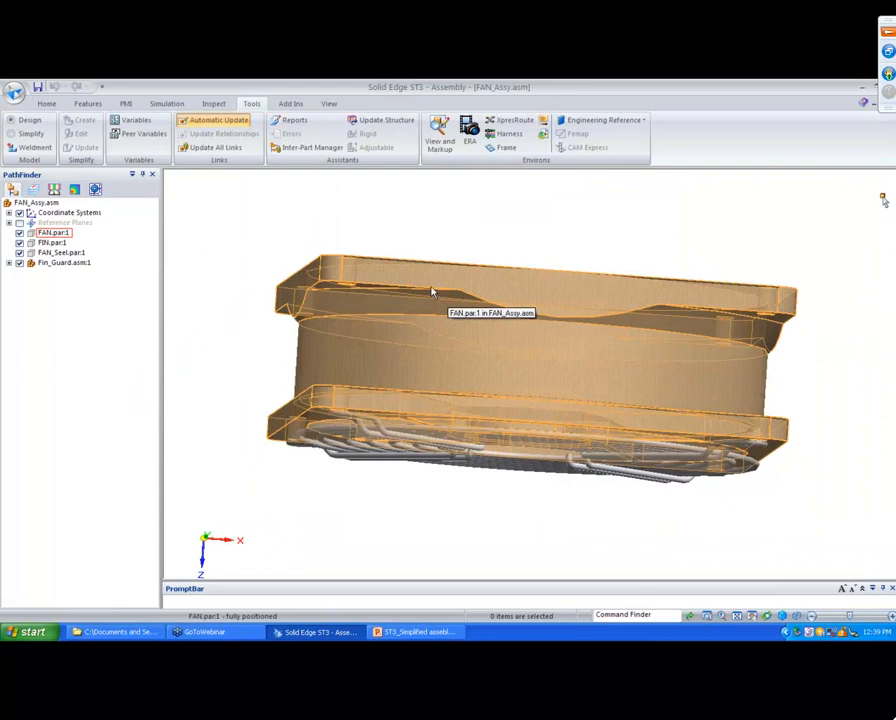
# - Review the fan assembly's list of display configurations and the Display Configuration Options, leaving both without changes
pyautogui.click(46, 103)
pyautogui.moveTo(533, 218); pyautogui.dragTo(514, 260, button='middle')
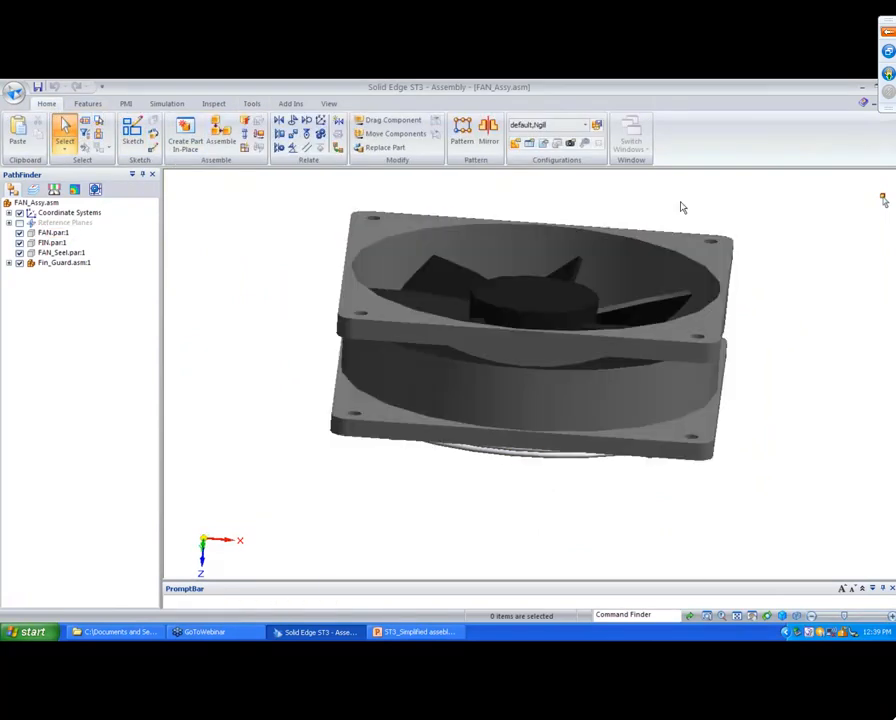
pyautogui.click(587, 127)
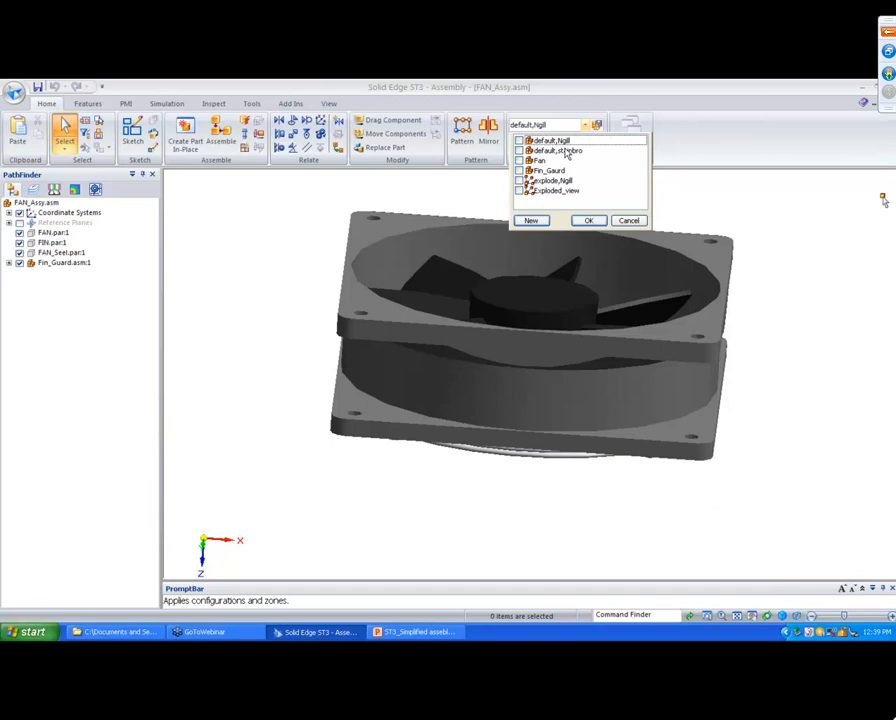
pyautogui.click(638, 219)
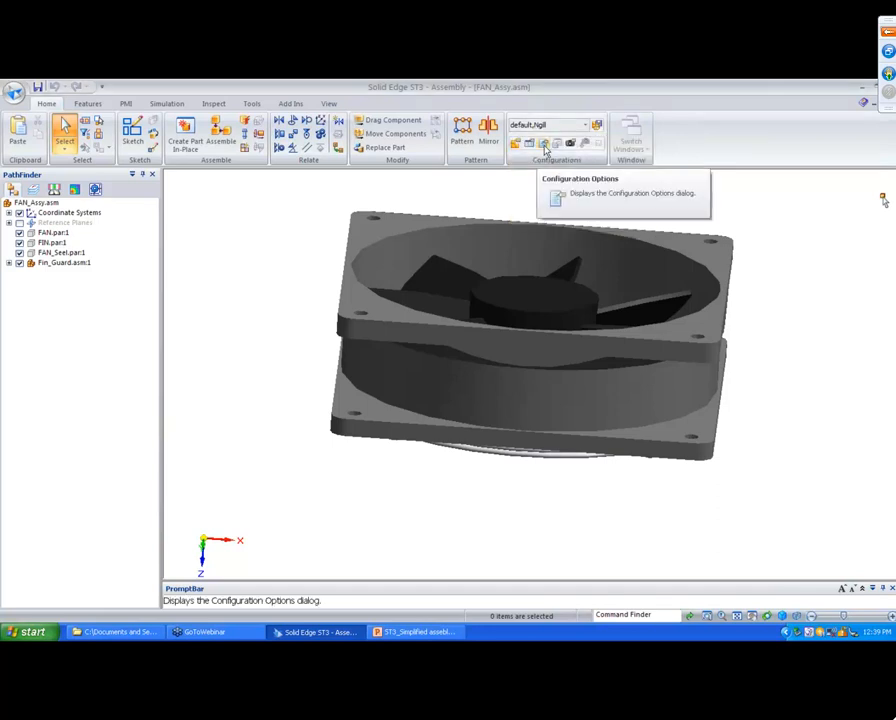
pyautogui.click(545, 147)
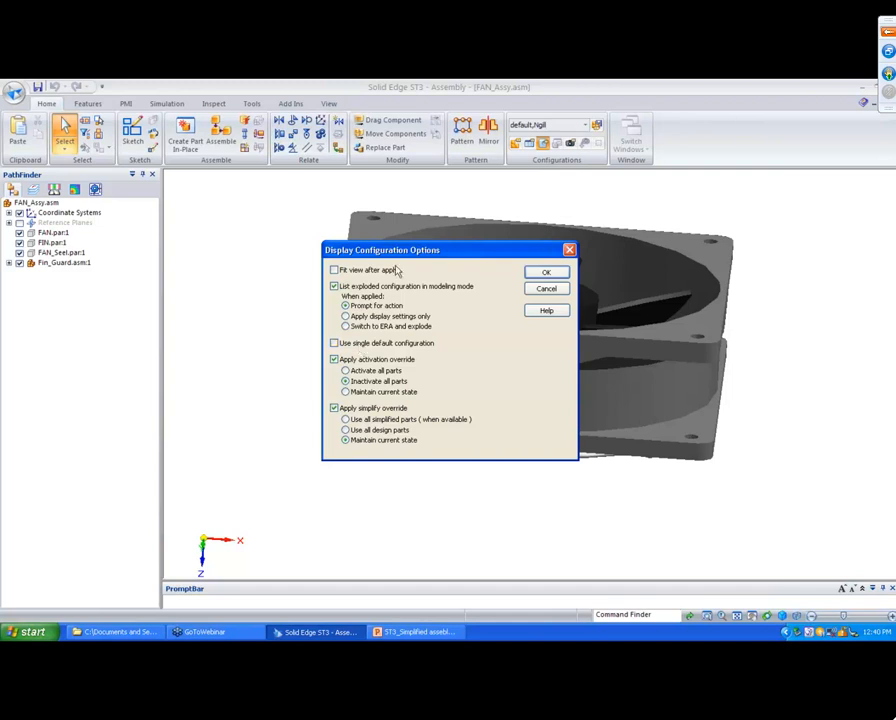
pyautogui.click(567, 249)
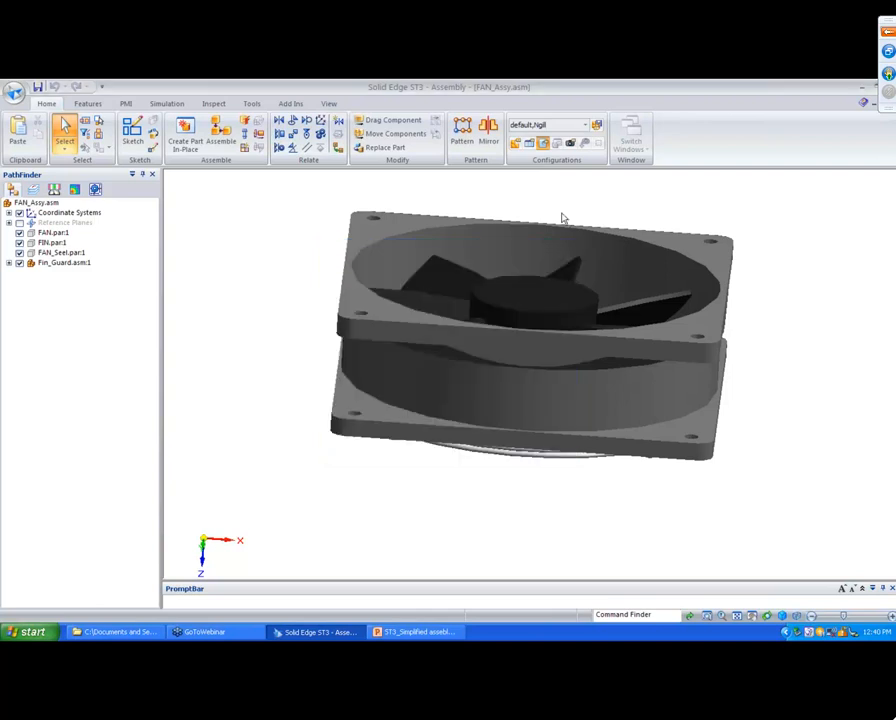
# - Apply the Fan display configuration to the assembly, followed by the Fin_Gaurd configuration
pyautogui.click(585, 125)
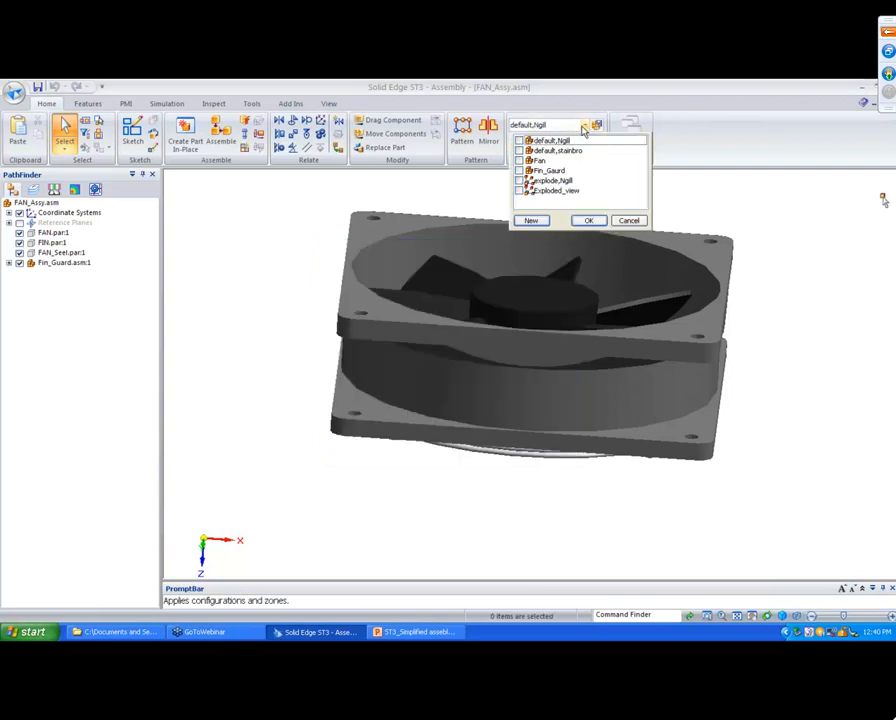
pyautogui.click(519, 160)
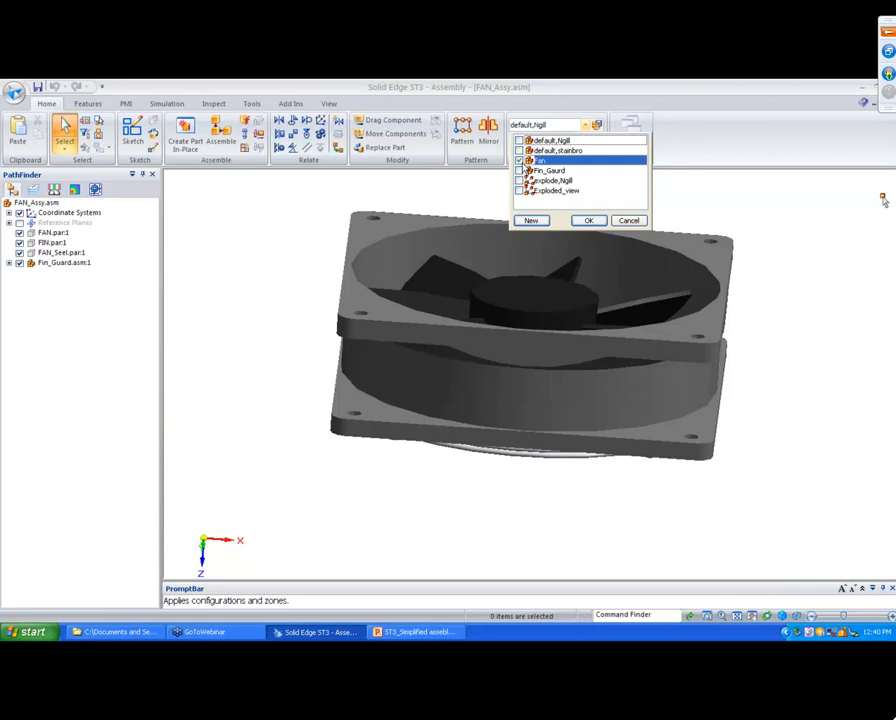
pyautogui.click(589, 221)
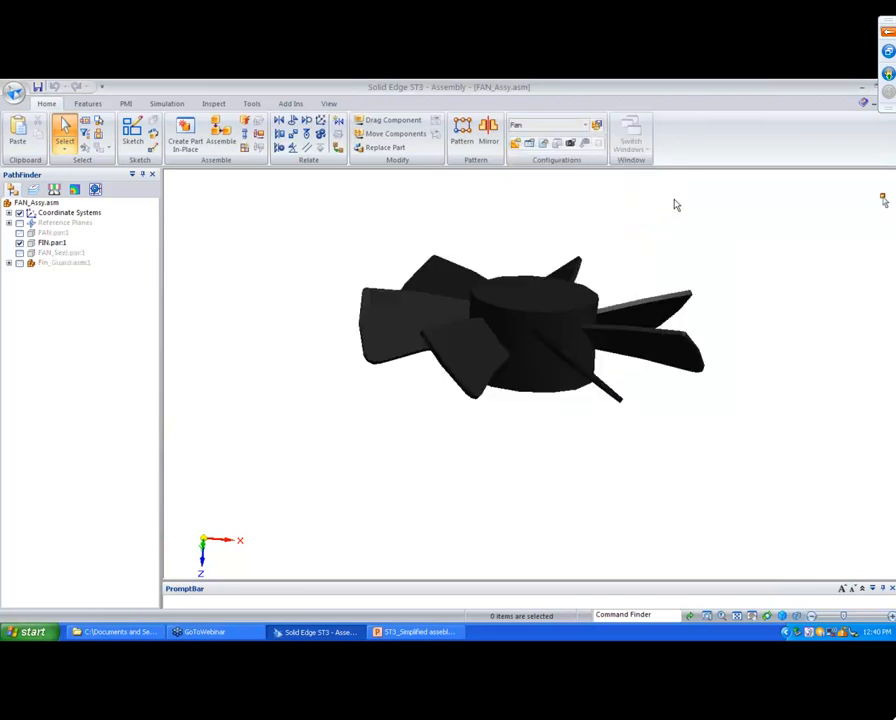
pyautogui.click(594, 125)
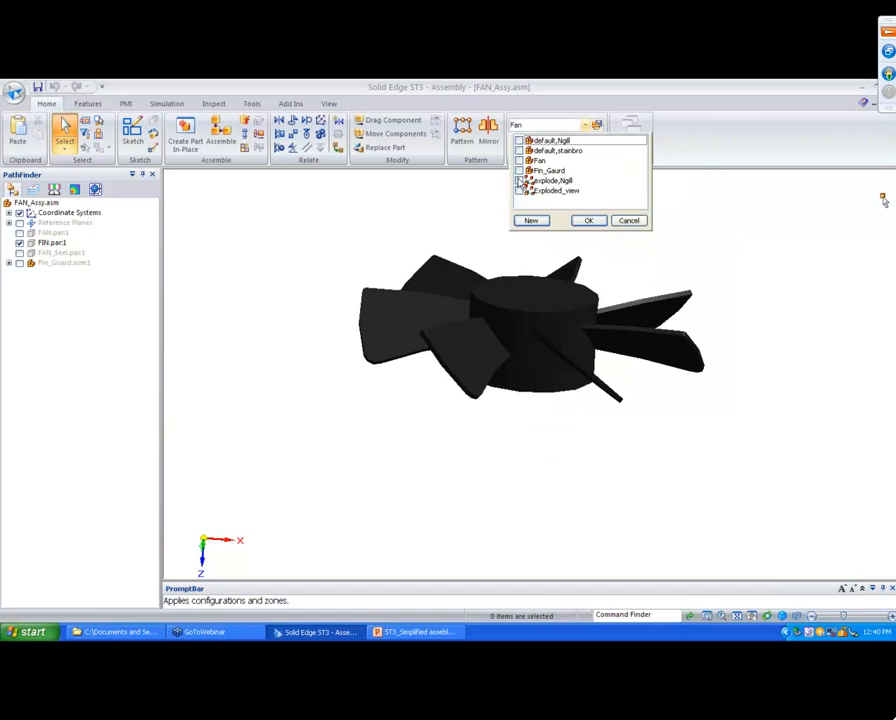
pyautogui.click(520, 170)
pyautogui.click(588, 222)
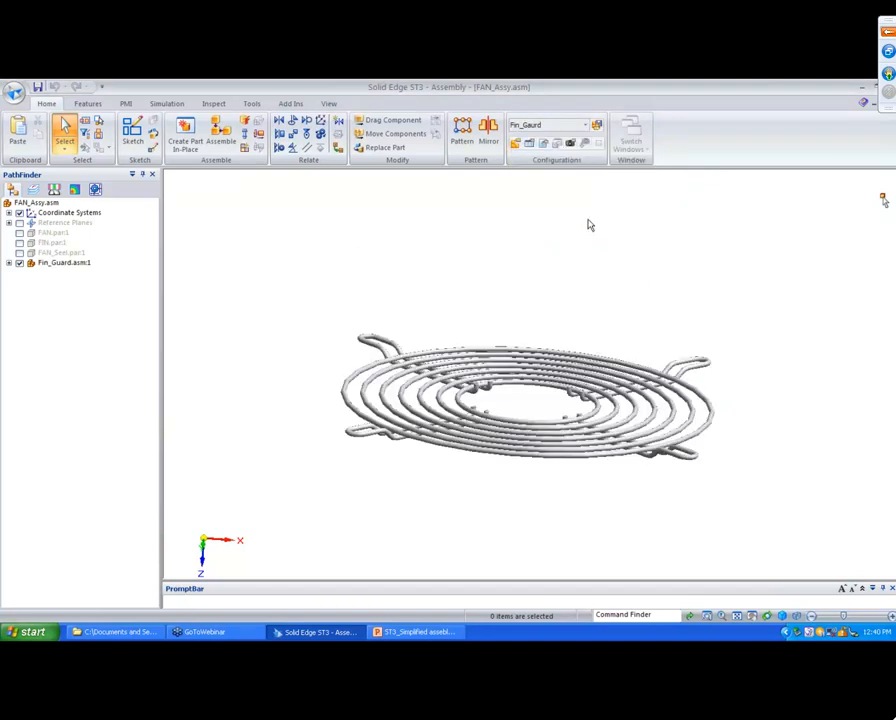
# - Apply the Fan and Fin_Gaurd configurations together, and review the configuration list again without changing it
pyautogui.click(595, 125)
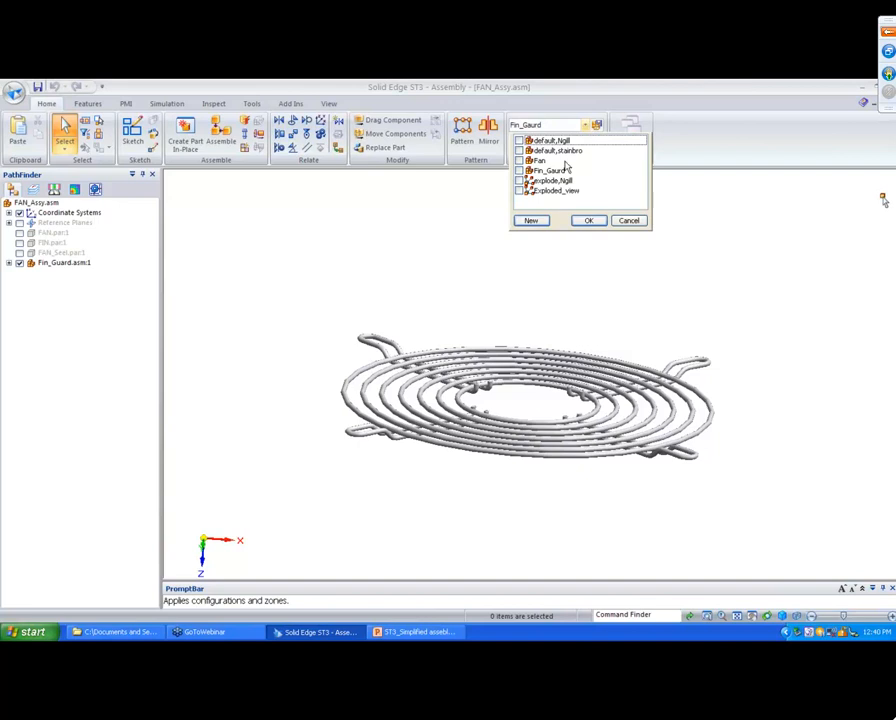
pyautogui.click(519, 160)
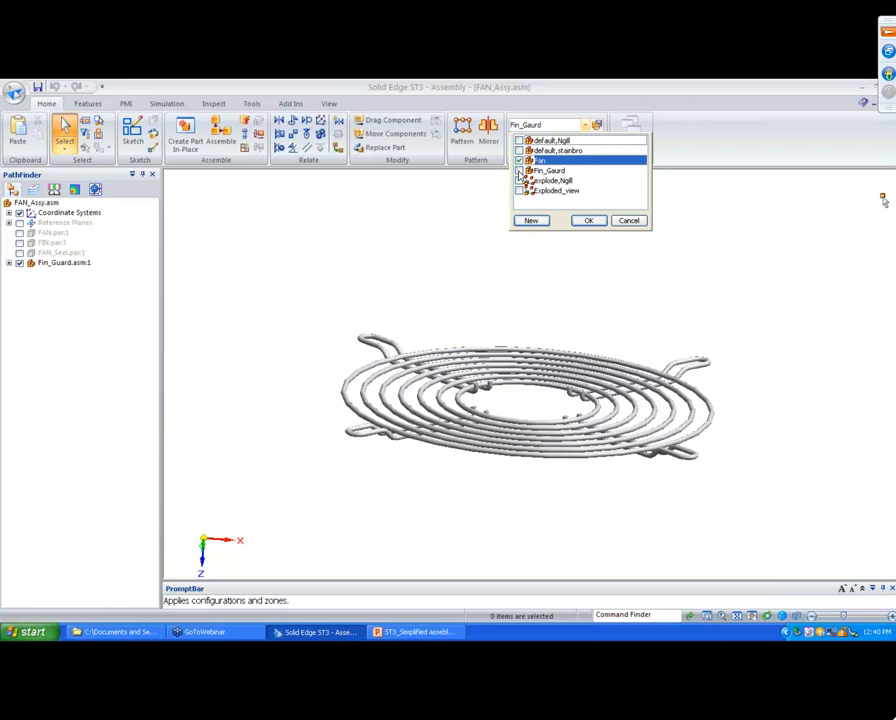
pyautogui.click(520, 172)
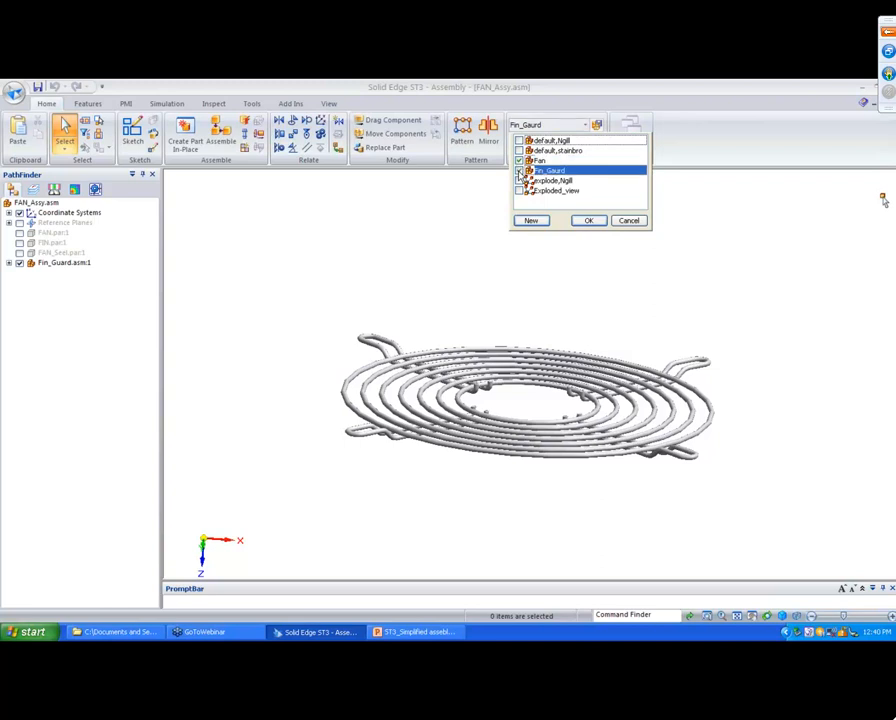
pyautogui.click(585, 220)
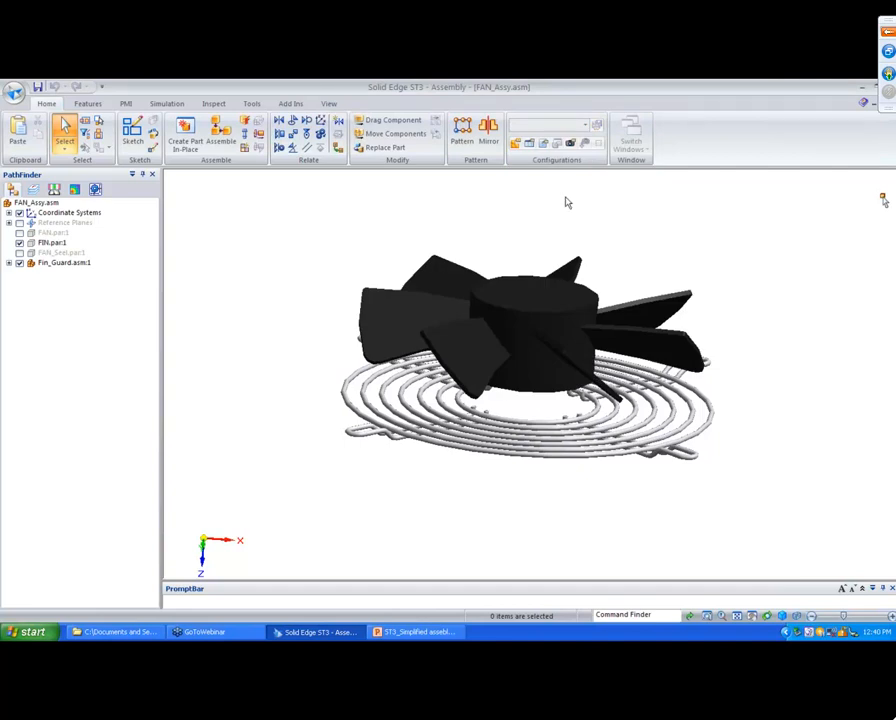
pyautogui.click(585, 124)
pyautogui.click(519, 171)
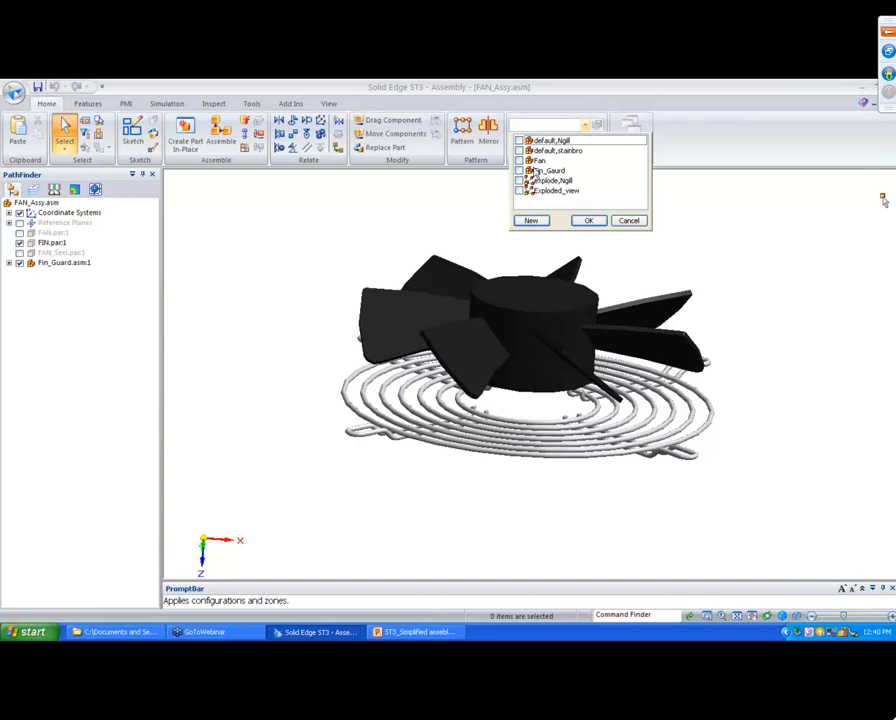
pyautogui.click(630, 221)
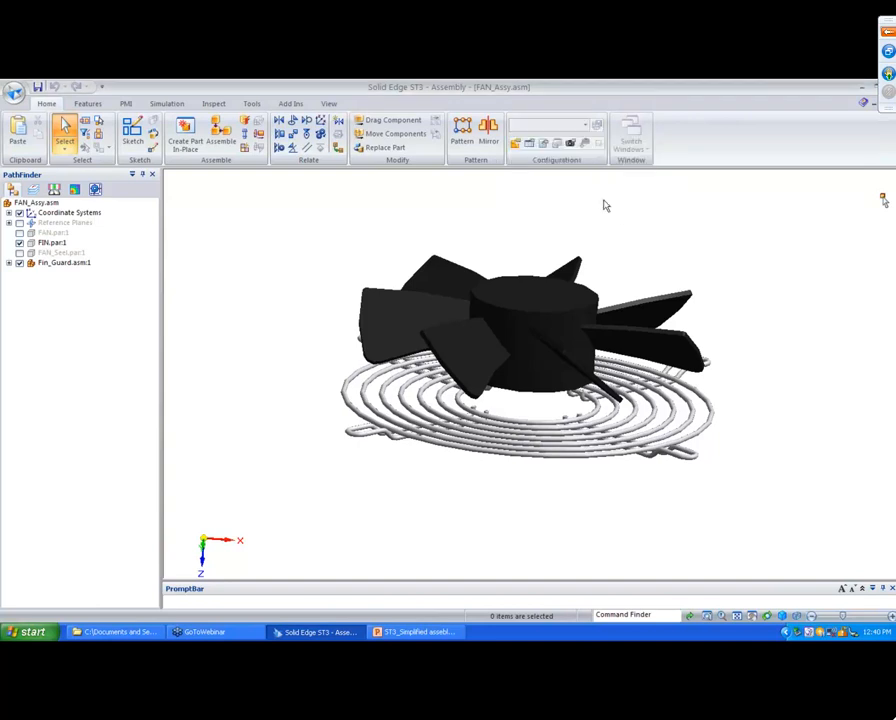
# - Set exploded configurations to apply display settings only, and apply the Exploded_view configuration
pyautogui.click(545, 145)
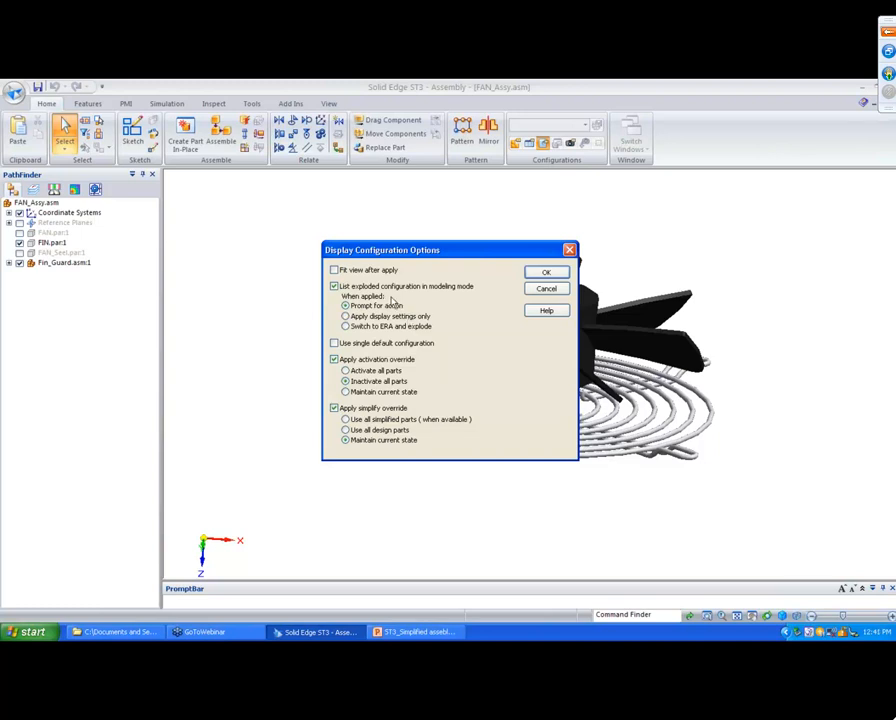
pyautogui.click(345, 316)
pyautogui.click(546, 273)
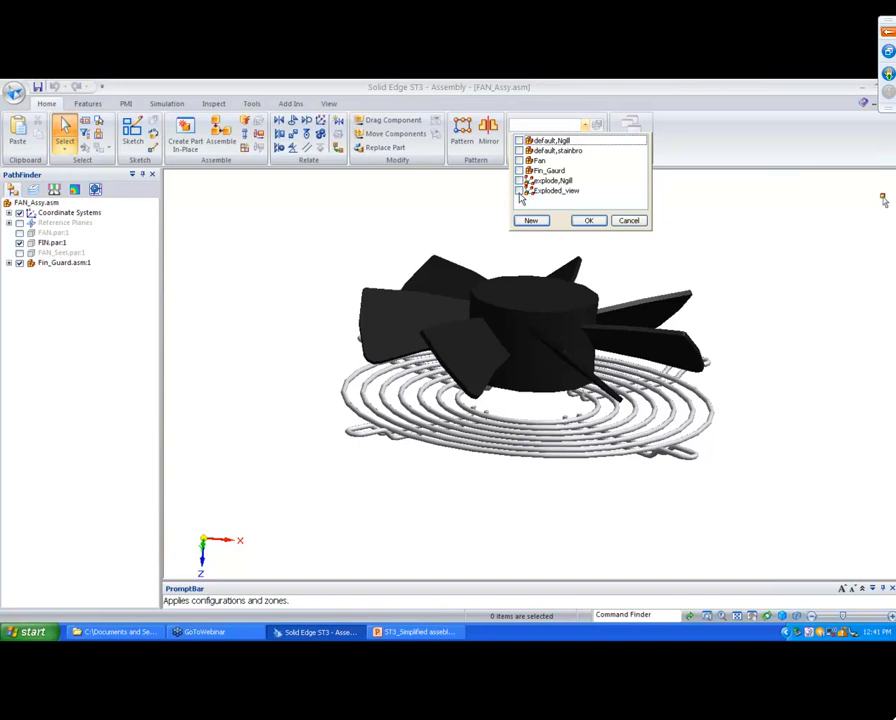
pyautogui.click(519, 191)
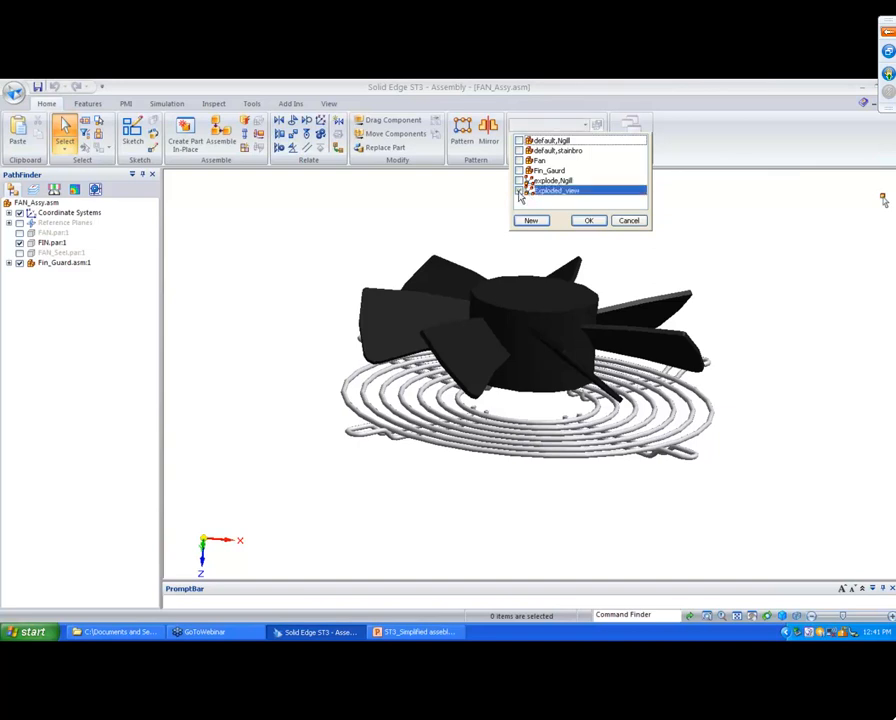
pyautogui.click(588, 220)
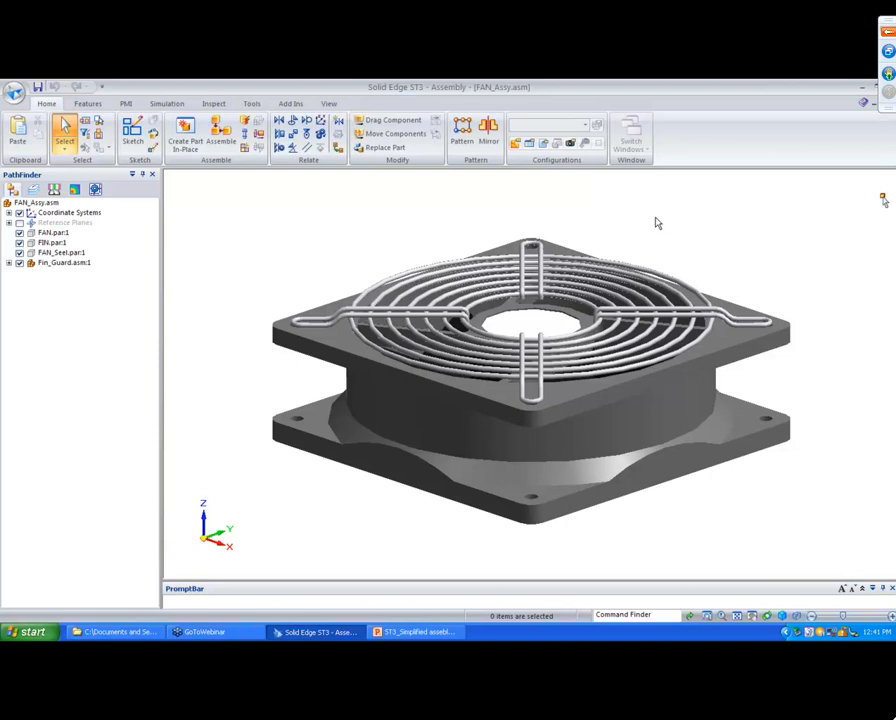
# - Set exploded configurations to switch to ERA and explode, apply Exploded_view, and close the ERA environment
pyautogui.click(543, 143)
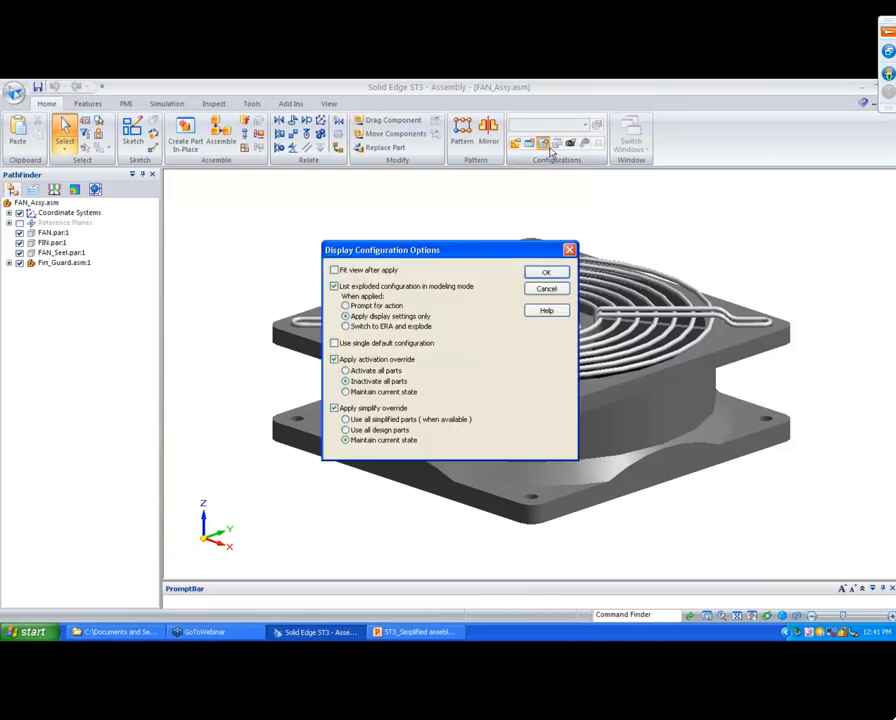
pyautogui.click(345, 326)
pyautogui.click(546, 272)
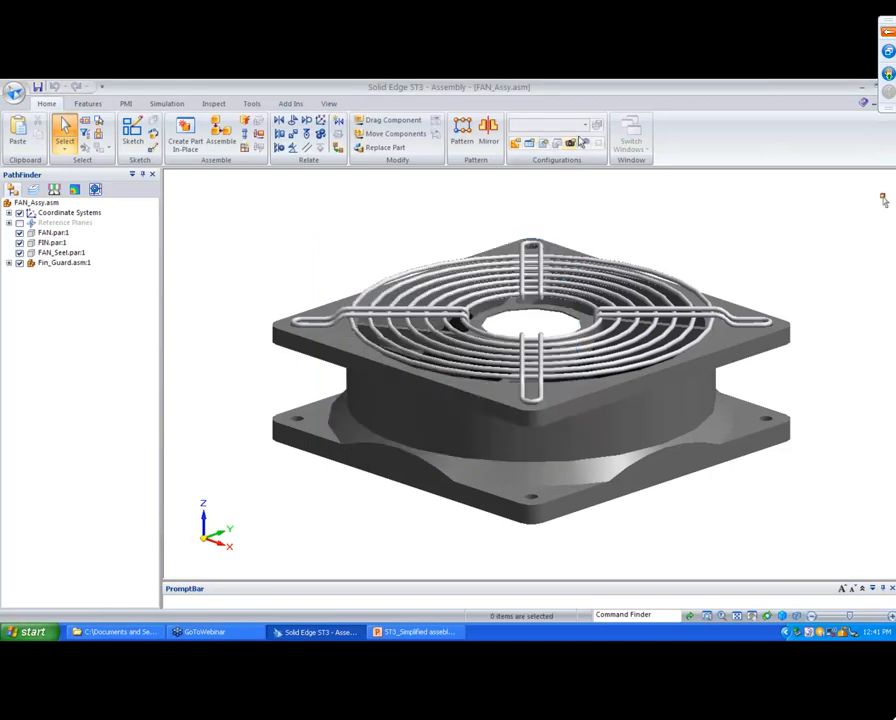
pyautogui.click(585, 124)
pyautogui.click(555, 190)
pyautogui.click(588, 220)
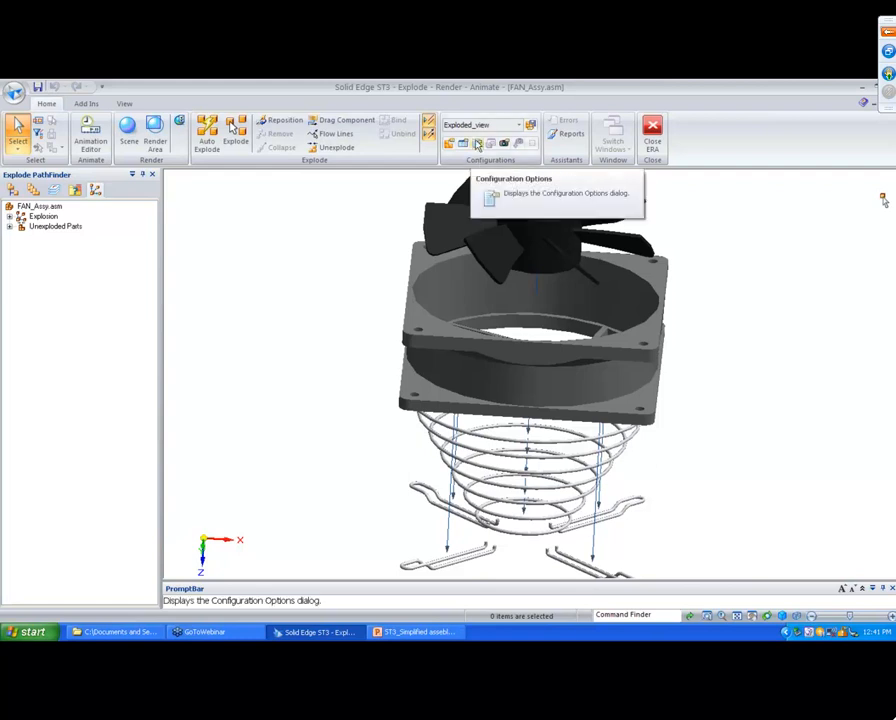
pyautogui.click(651, 128)
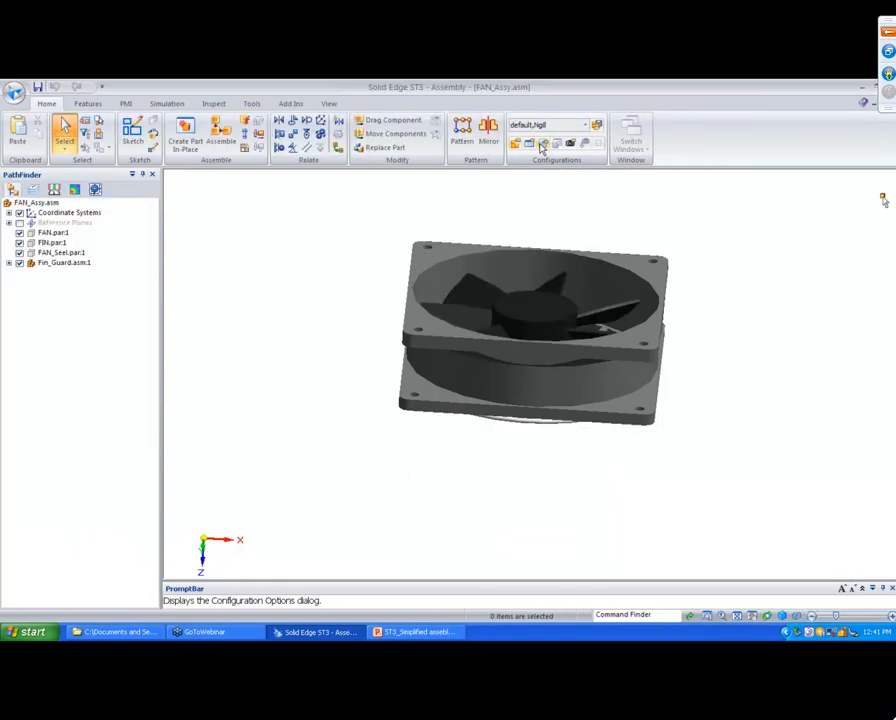
# - Set exploded configurations to prompt for action, apply Exploded_view, and choose to enter ERA with the exploded configuration
pyautogui.click(542, 143)
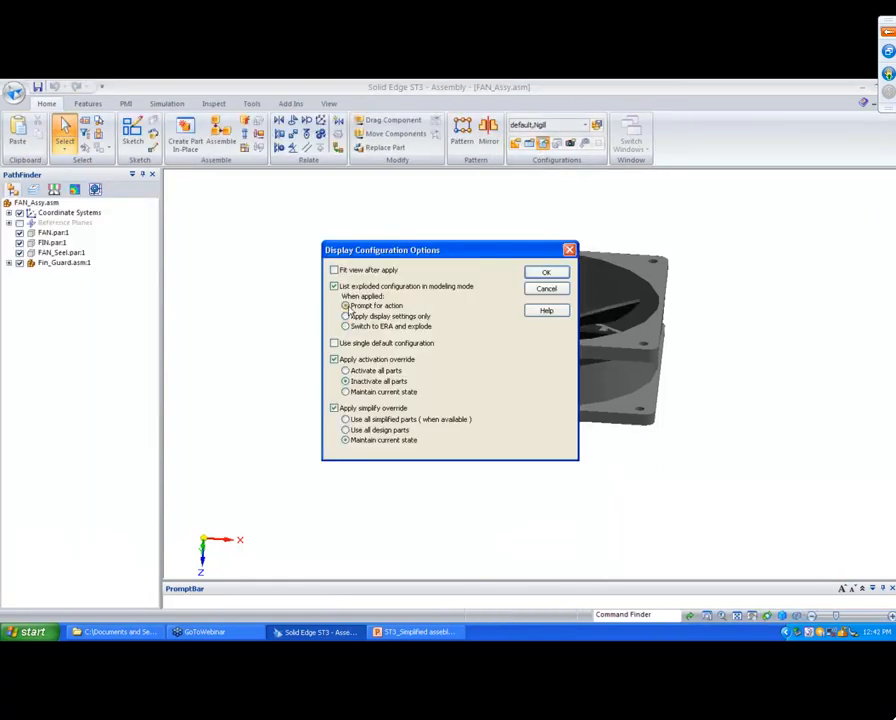
pyautogui.click(546, 273)
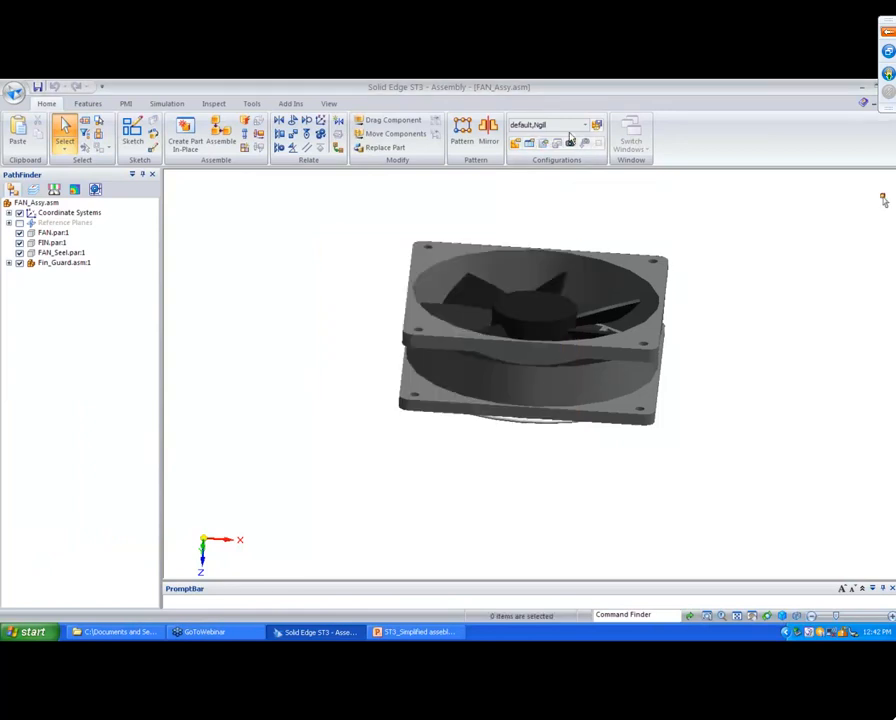
pyautogui.click(591, 127)
pyautogui.click(556, 190)
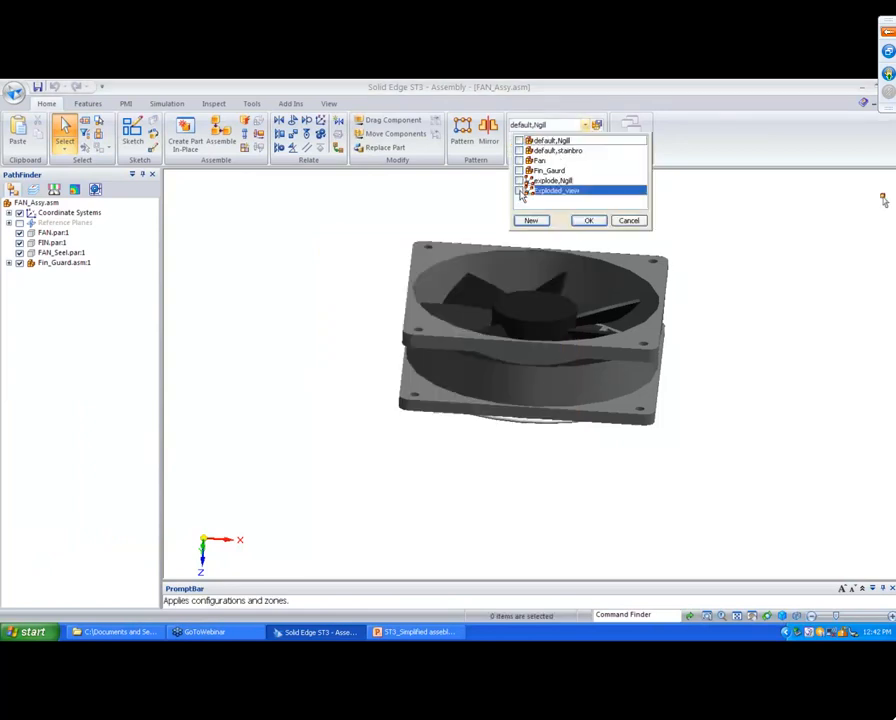
pyautogui.click(588, 220)
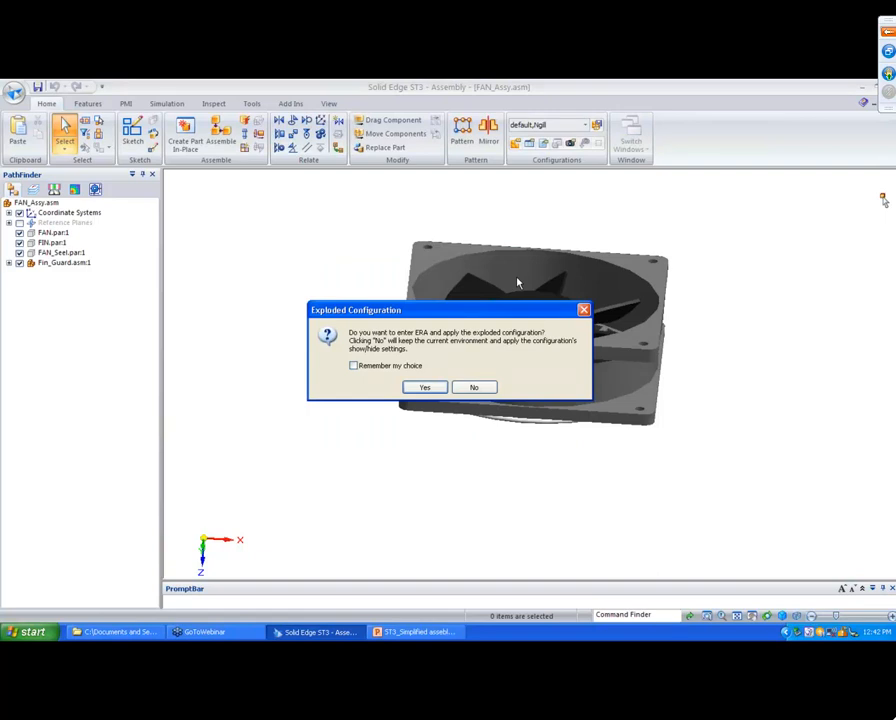
pyautogui.click(422, 387)
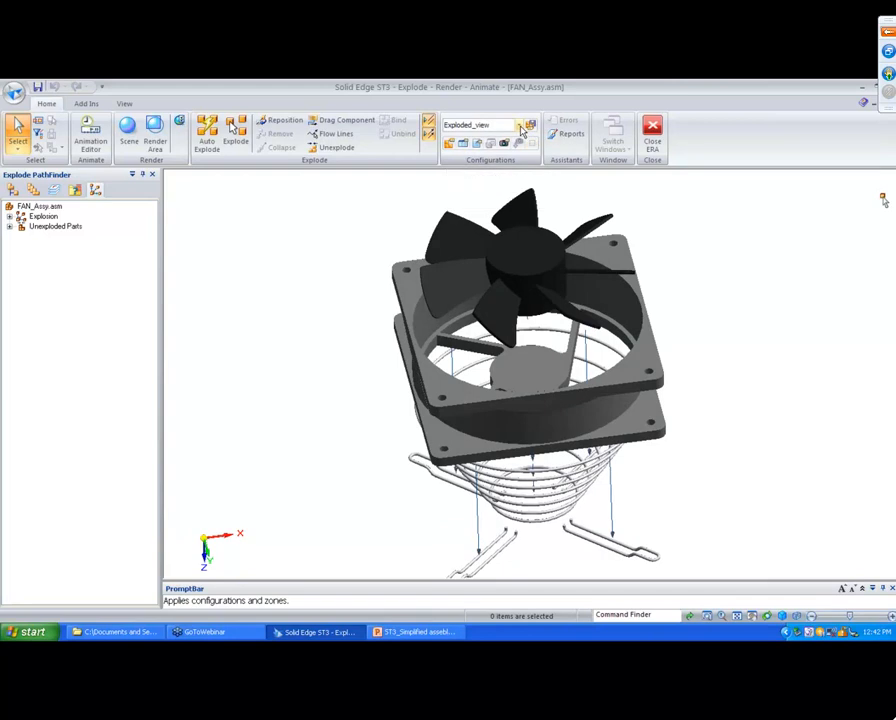
# - Apply the Fan configuration in the ERA environment and close it to return to the assembly
pyautogui.click(449, 143)
pyautogui.click(474, 160)
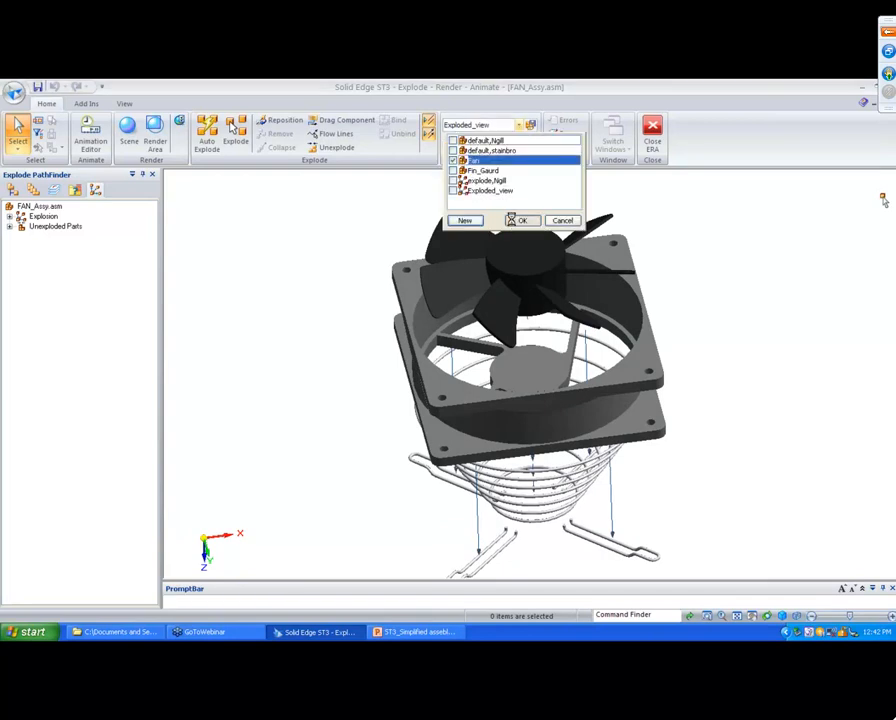
pyautogui.click(521, 220)
pyautogui.click(652, 145)
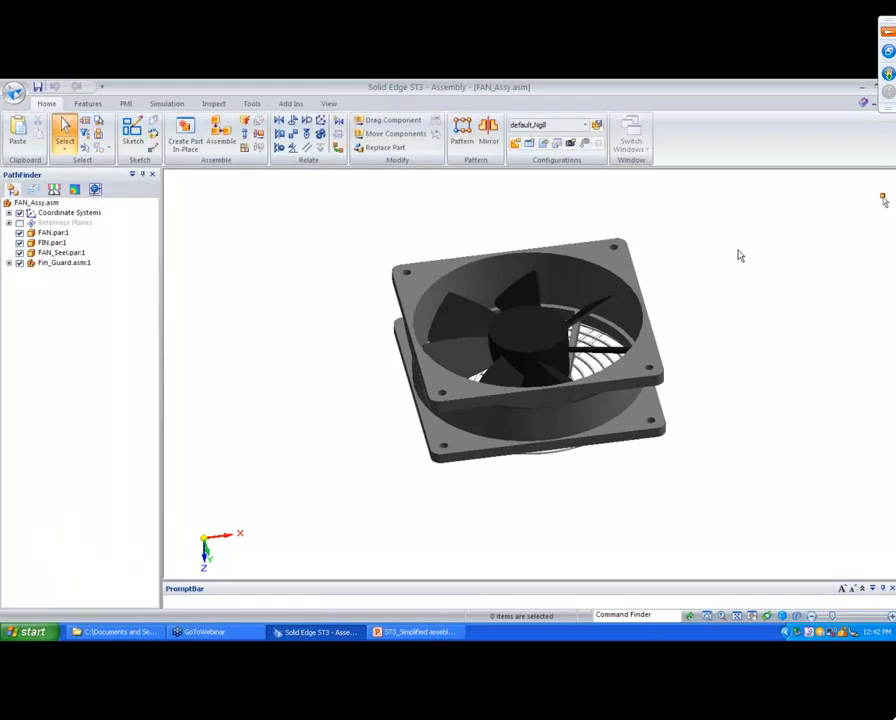
# - Apply the Fin_Gaurd configuration after reviewing the configuration options, and expand Fin_Guard.asm and Fin_Sub.asm in the assembly tree
pyautogui.click(542, 143)
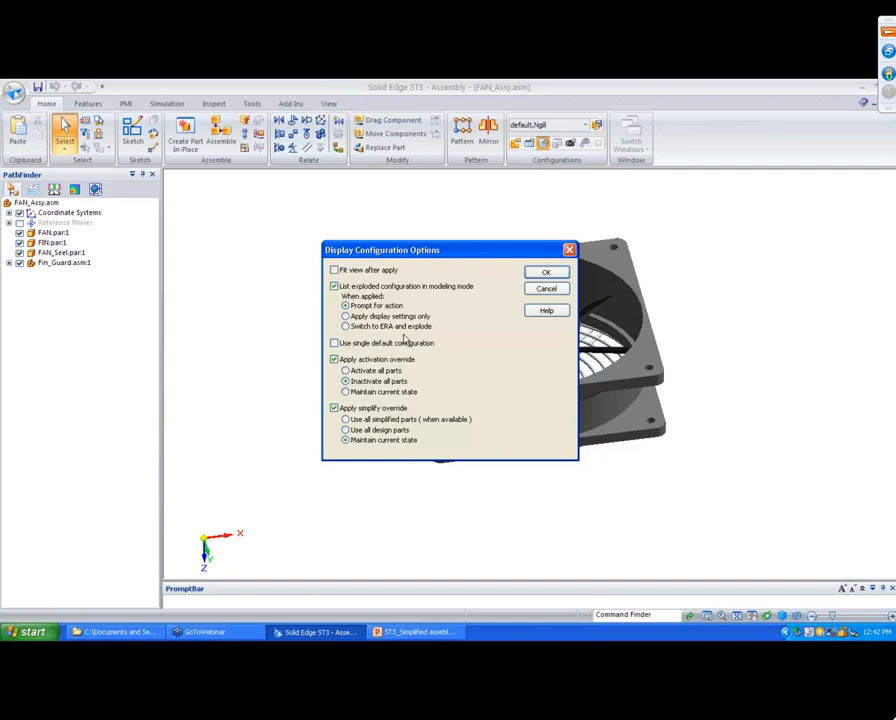
pyautogui.click(569, 249)
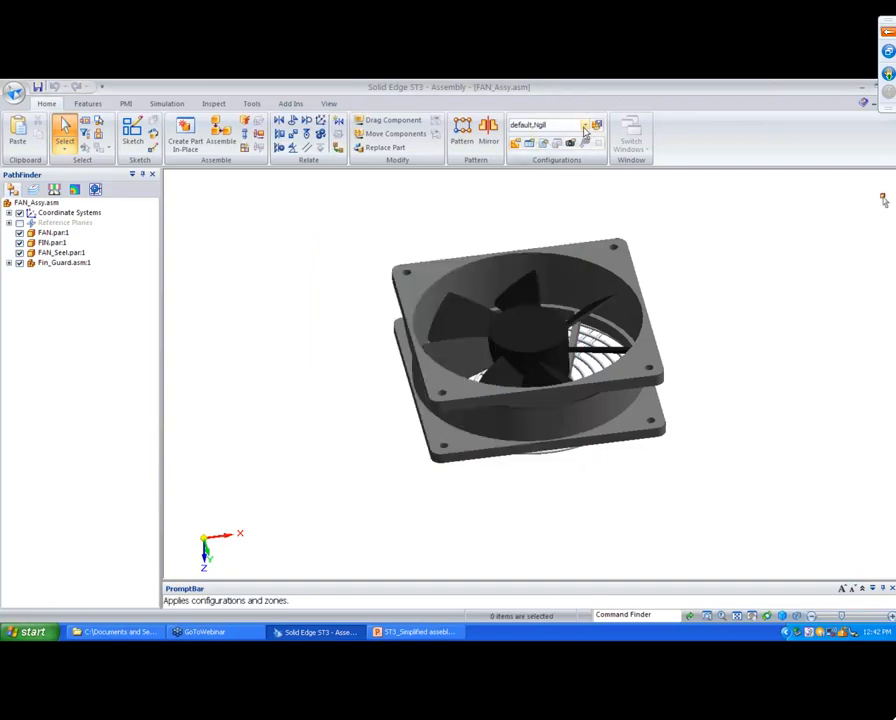
pyautogui.click(585, 125)
pyautogui.click(550, 170)
pyautogui.click(577, 222)
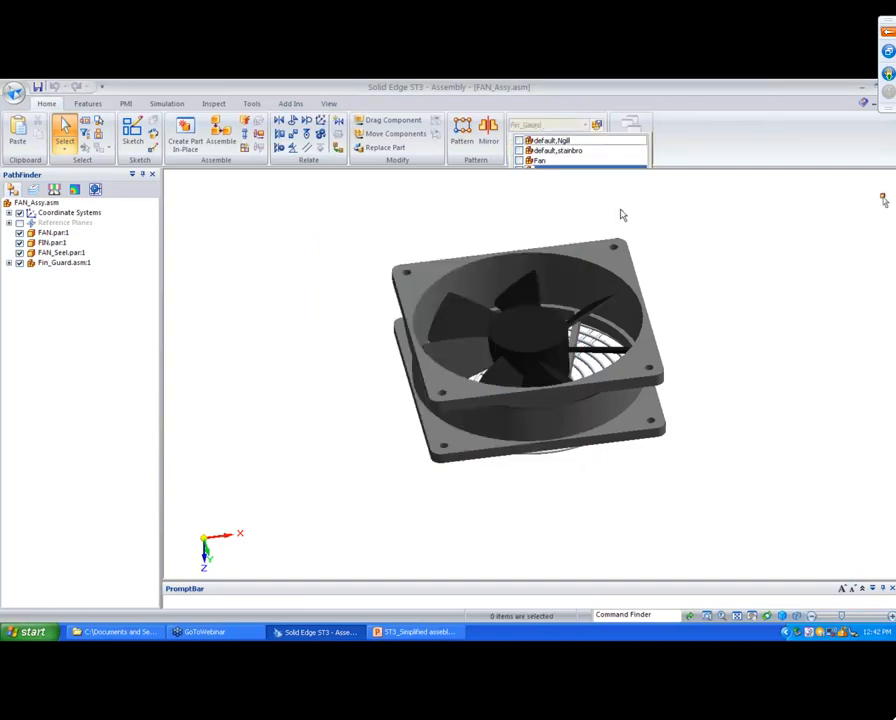
pyautogui.click(8, 262)
pyautogui.click(21, 363)
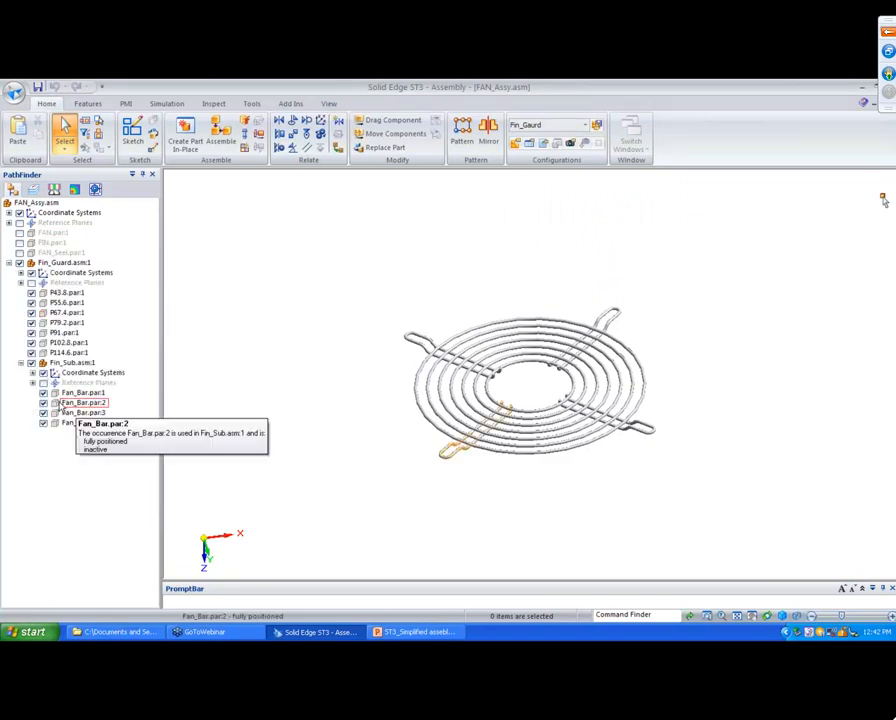
# - Set the display configuration activation override to activate all parts and apply the Fan configuration
pyautogui.click(542, 143)
pyautogui.click(360, 383)
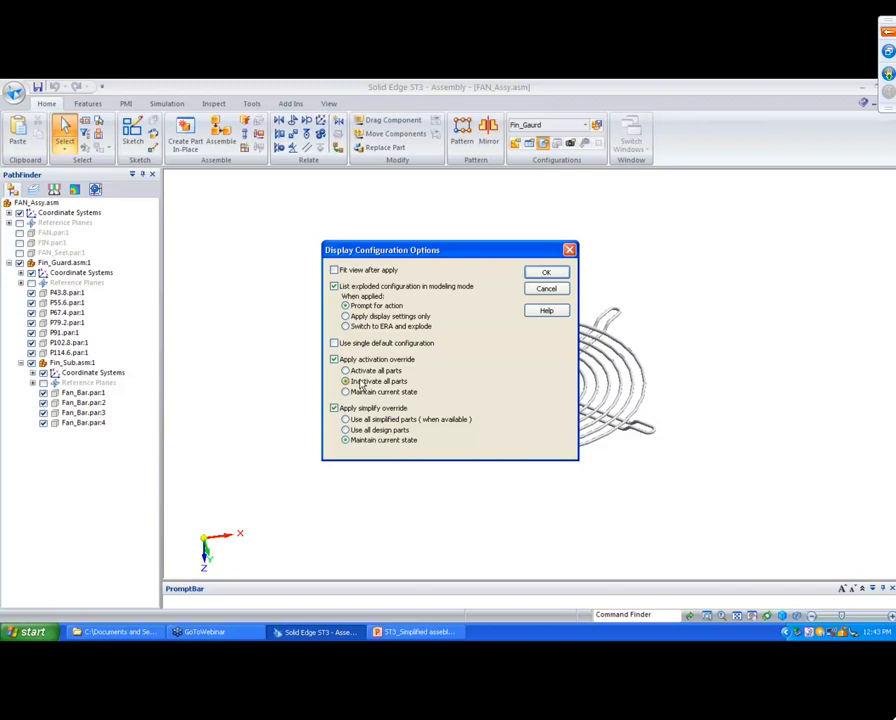
pyautogui.click(357, 370)
pyautogui.click(546, 272)
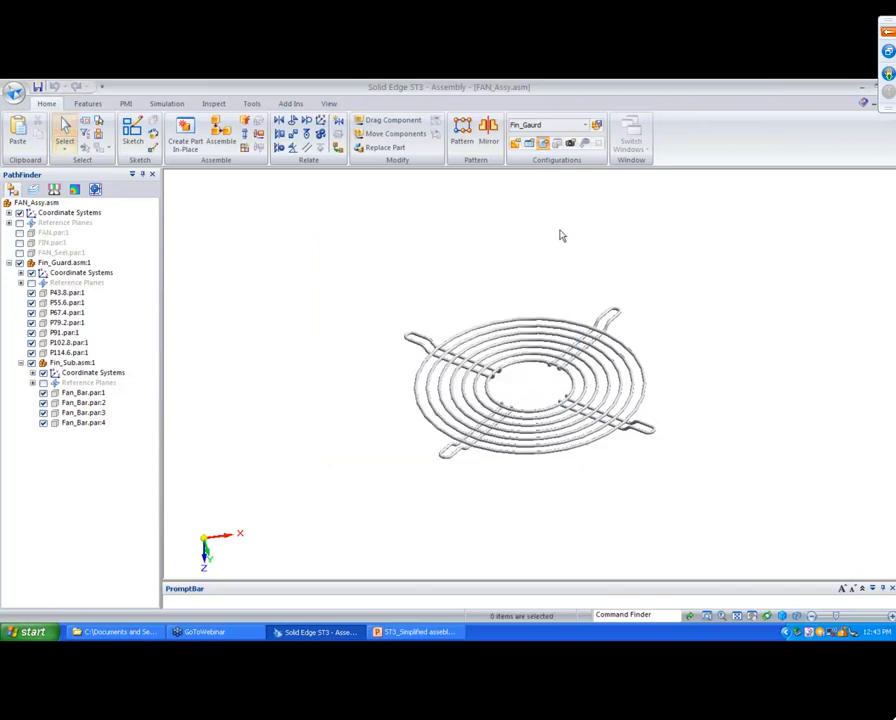
pyautogui.click(596, 124)
pyautogui.click(519, 160)
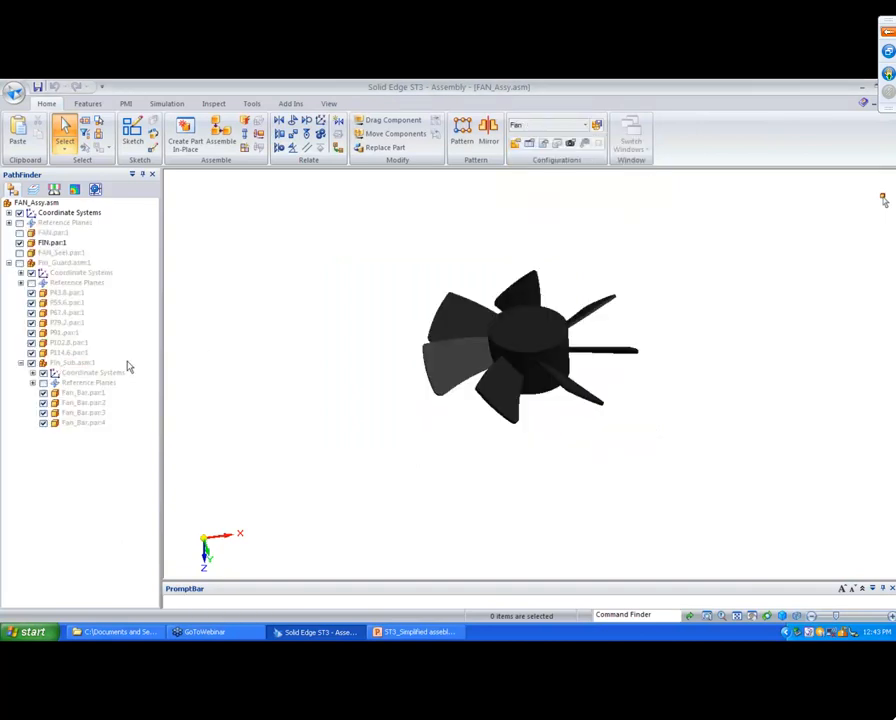
# - Set the activation override to inactivate all parts and apply the Fin_Gaurd configuration
pyautogui.click(547, 148)
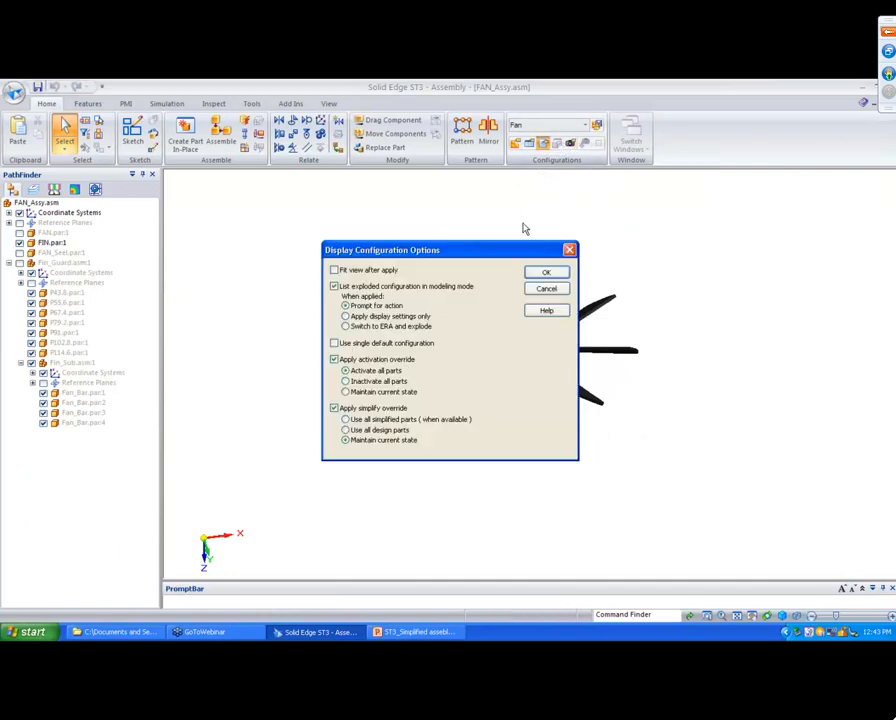
pyautogui.click(545, 273)
pyautogui.click(584, 126)
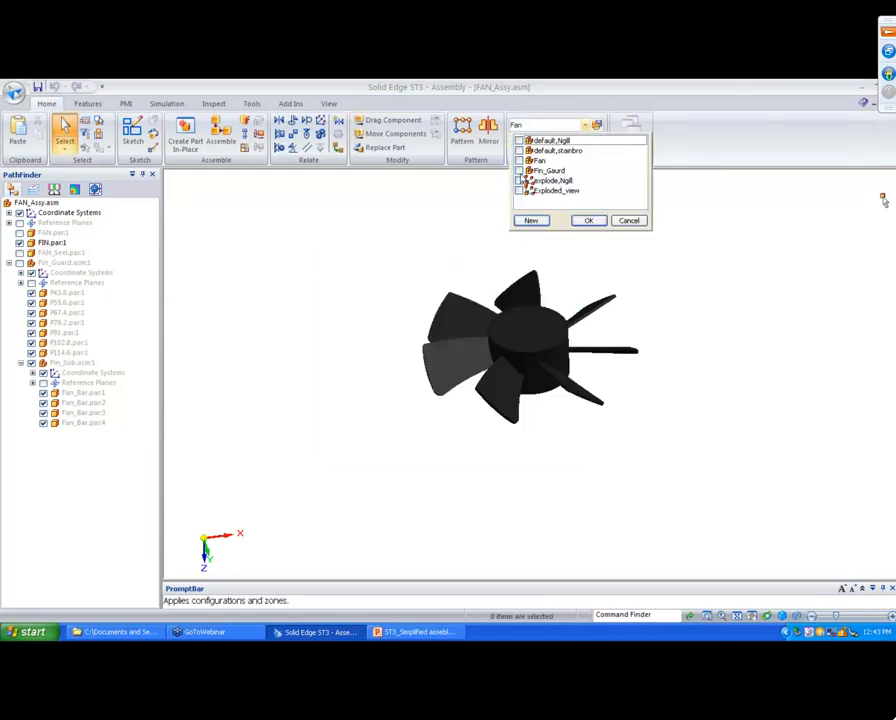
pyautogui.click(546, 171)
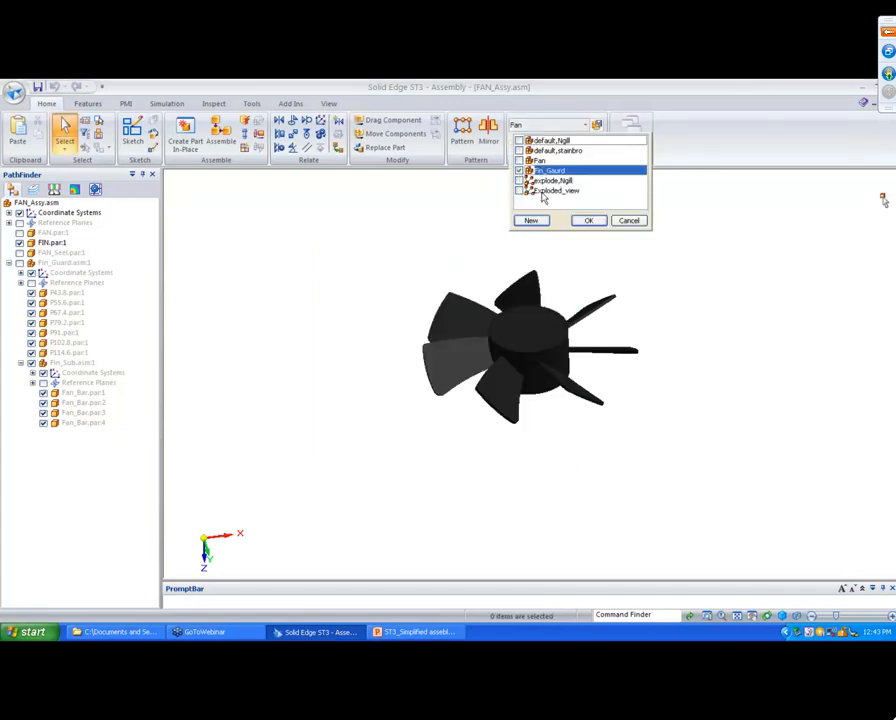
pyautogui.click(589, 220)
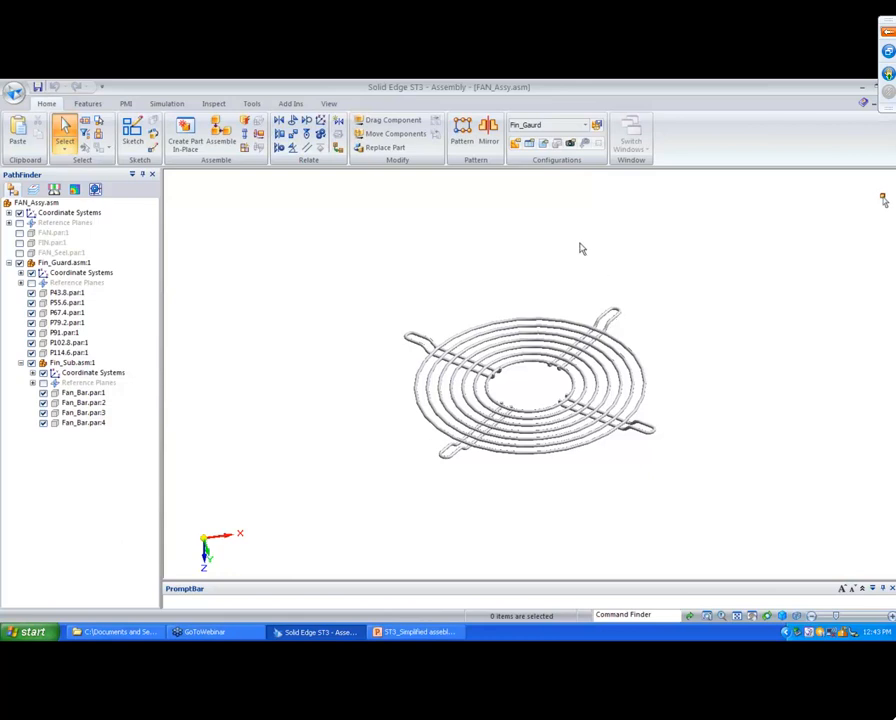
# - Review the display configuration options without changing them, and switch the assembly to the Fan configuration
pyautogui.click(546, 145)
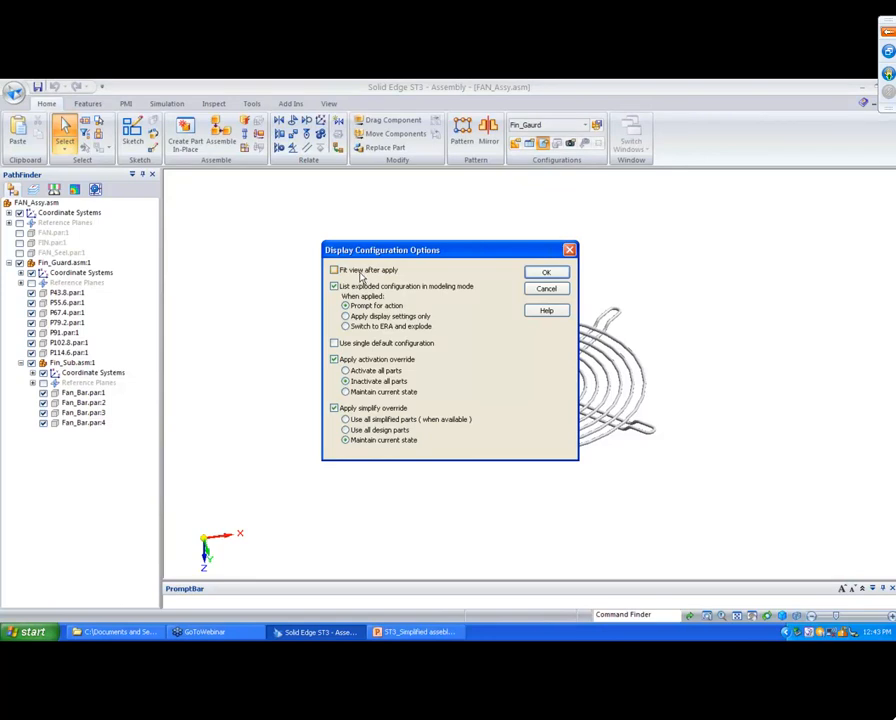
pyautogui.click(546, 289)
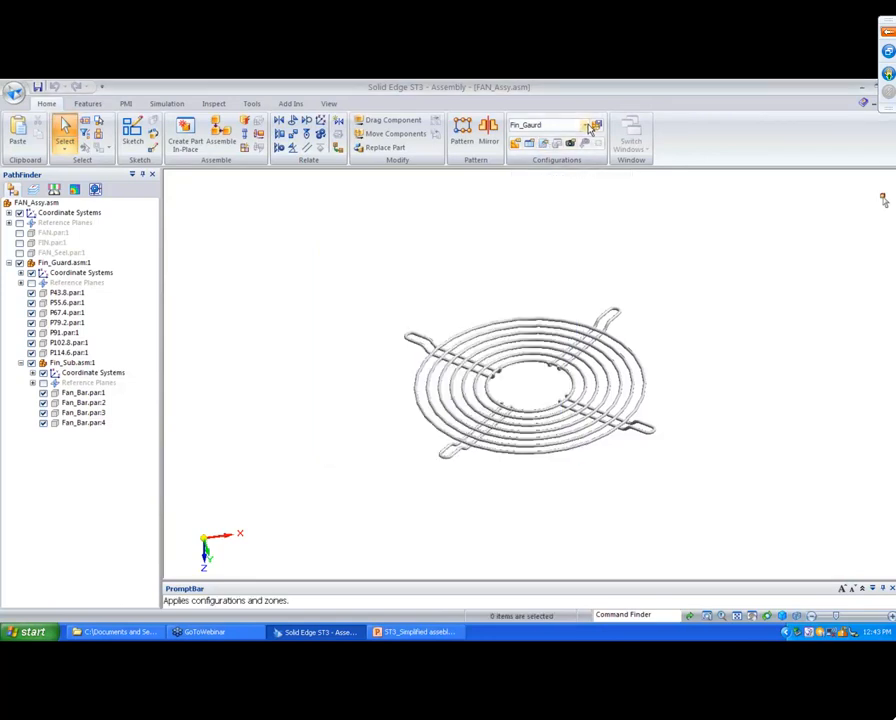
pyautogui.click(592, 127)
pyautogui.click(545, 160)
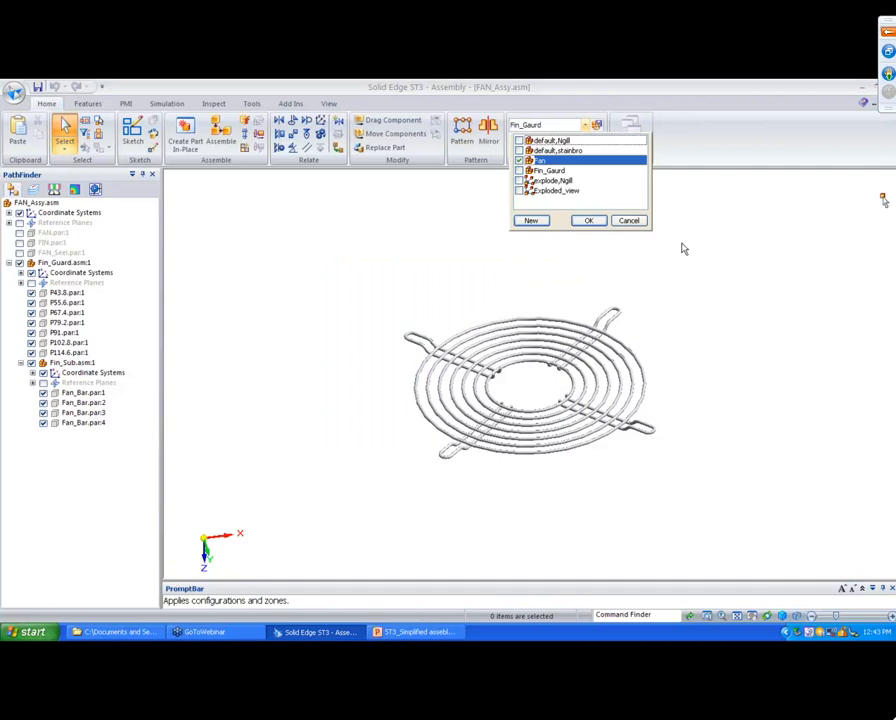
pyautogui.click(592, 221)
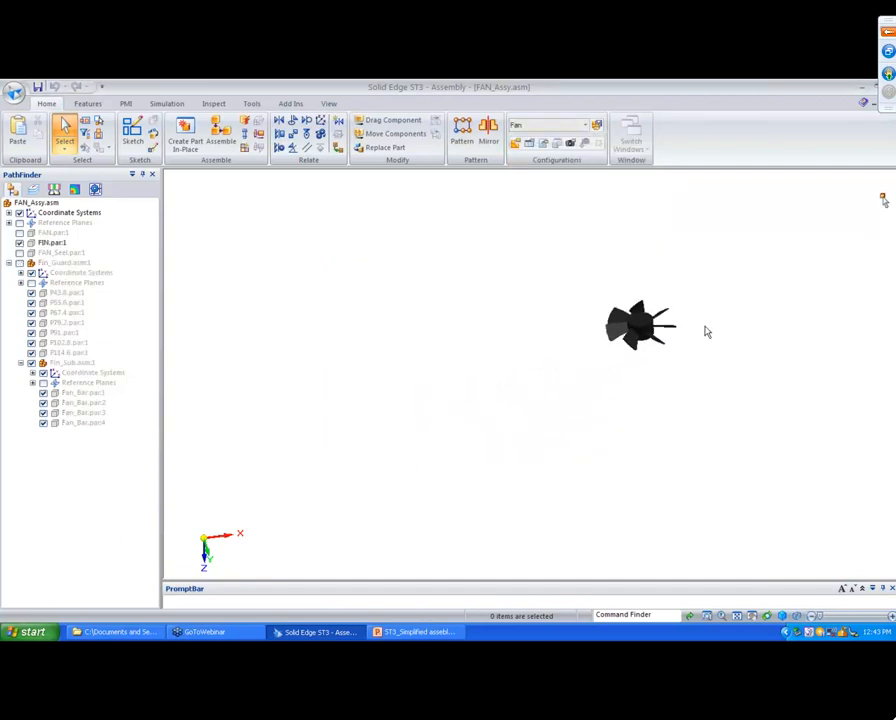
# - Apply the Fin_Gaurd configuration with the model zoomed out and Fit view after apply turned off
pyautogui.scroll(-1, 731, 364)
pyautogui.click(585, 125)
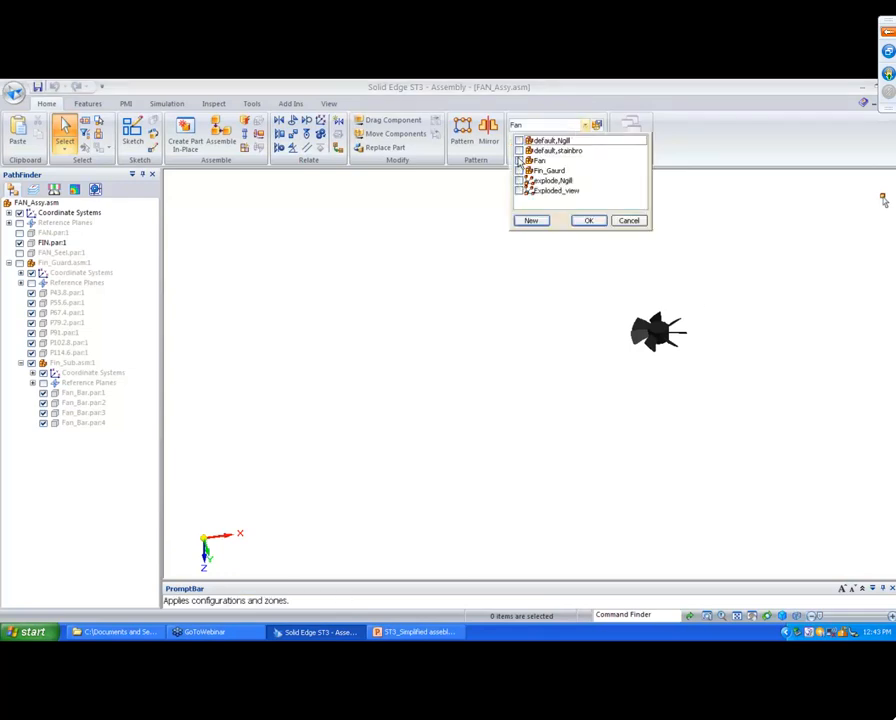
pyautogui.click(519, 170)
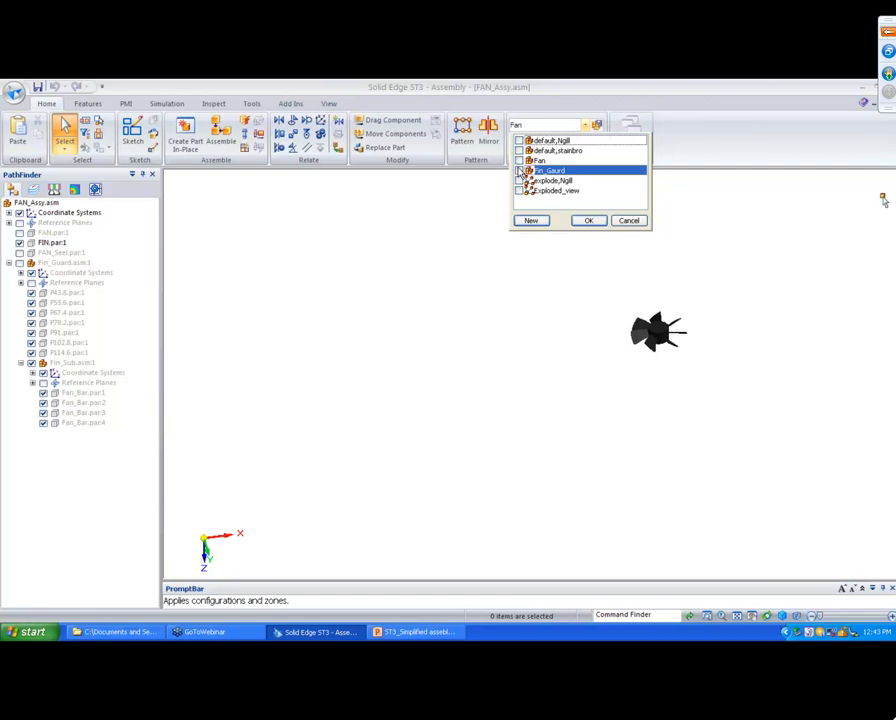
pyautogui.click(587, 220)
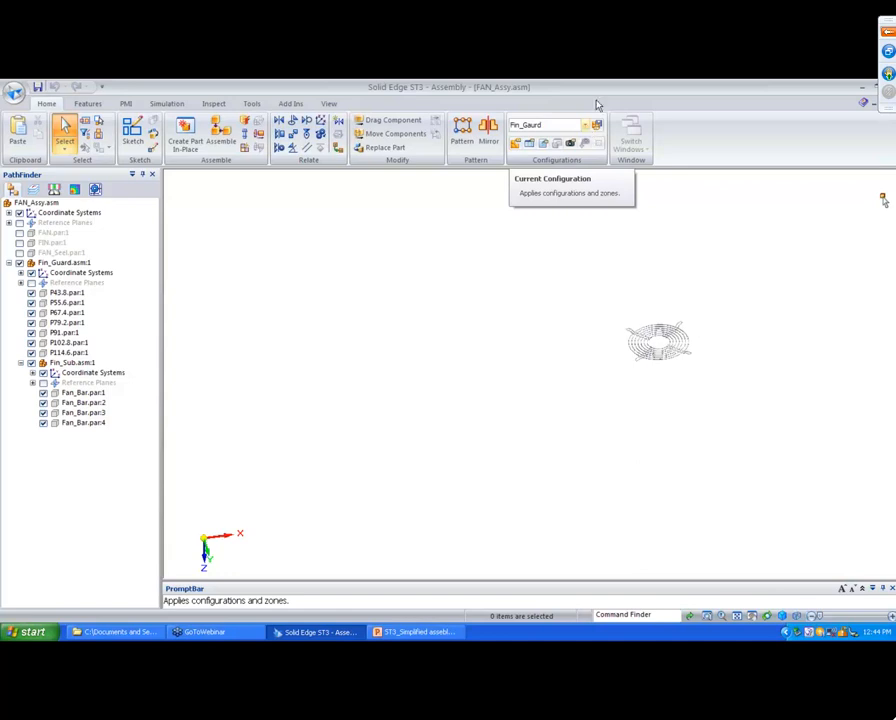
# - Enable Fit view after apply in the display configuration options and apply the Fan configuration
pyautogui.click(542, 143)
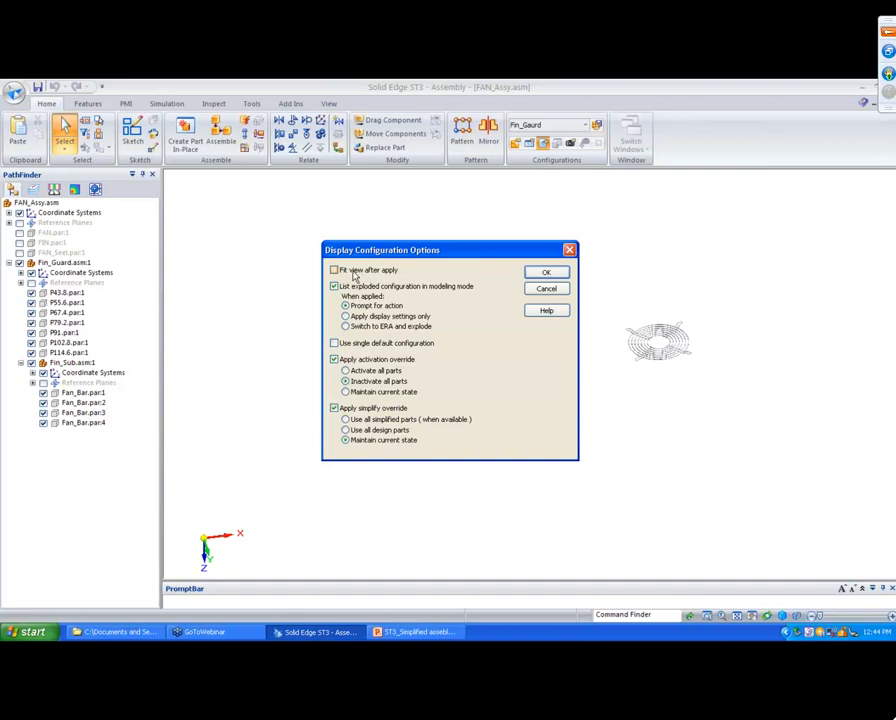
pyautogui.click(351, 274)
pyautogui.click(546, 273)
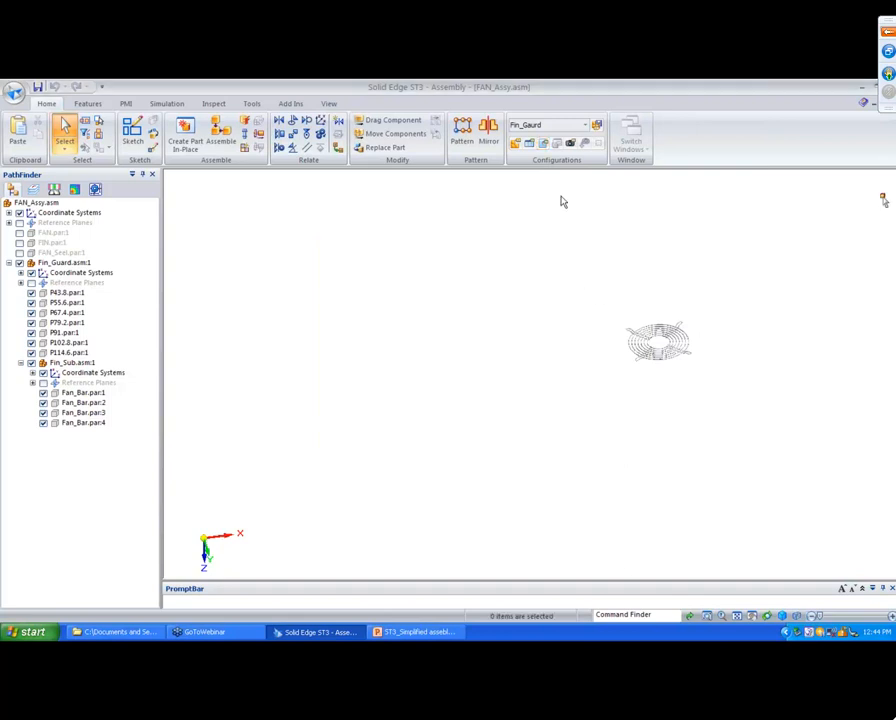
pyautogui.click(587, 127)
pyautogui.click(543, 160)
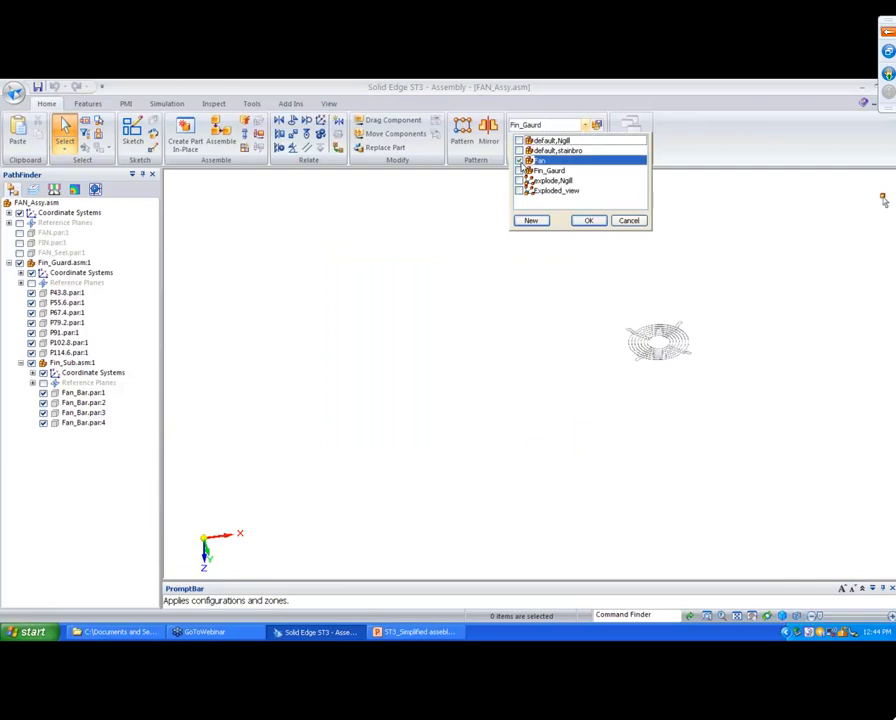
pyautogui.click(588, 220)
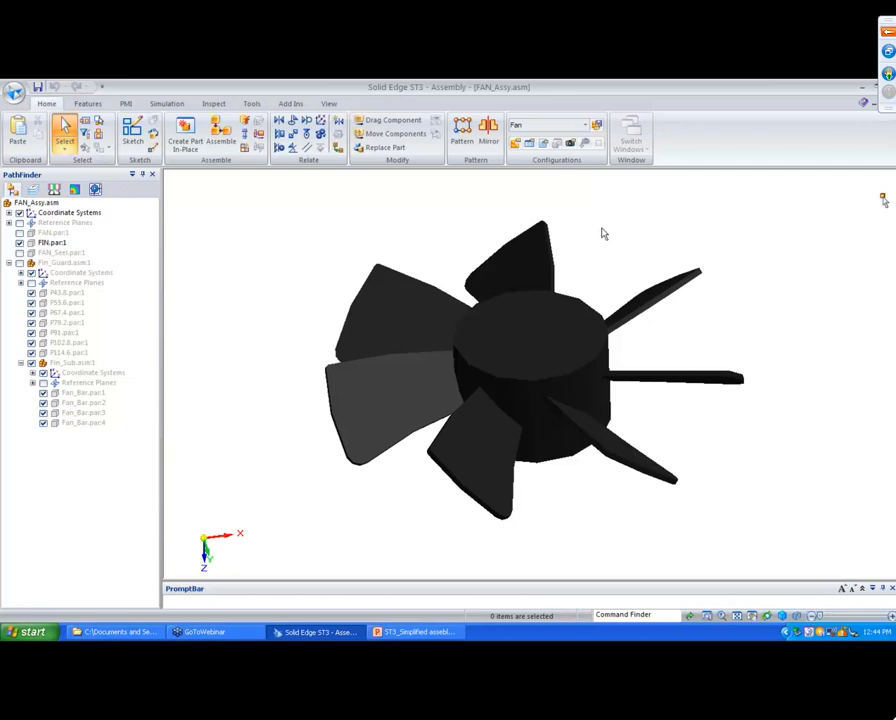
pyautogui.moveTo(591, 222); pyautogui.dragTo(595, 196, button='middle')
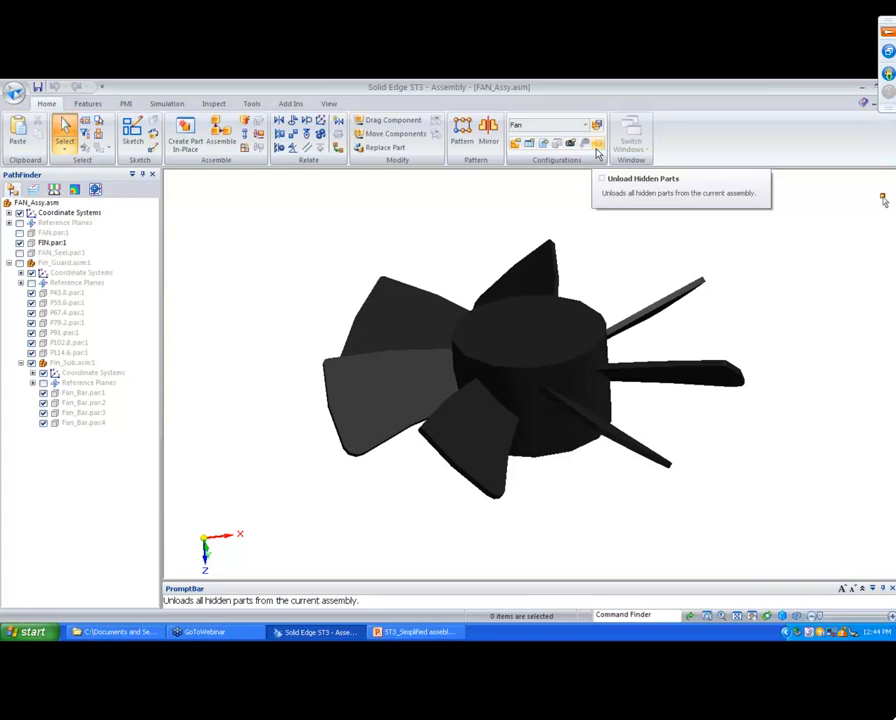
# - Unload the hidden parts from the assembly and turn off P43.8.par and P55.6.par in Fin_Guard.asm
pyautogui.click(597, 149)
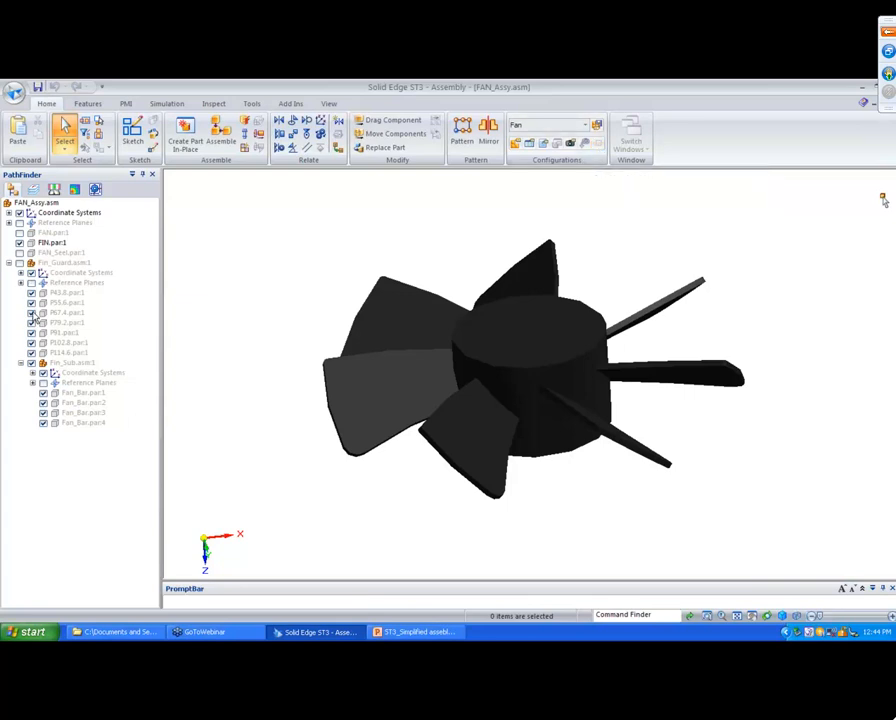
pyautogui.click(19, 243)
pyautogui.click(19, 243)
# - Apply the first default configuration to display the whole fan assembly, and review the configuration list
pyautogui.click(585, 125)
pyautogui.click(550, 140)
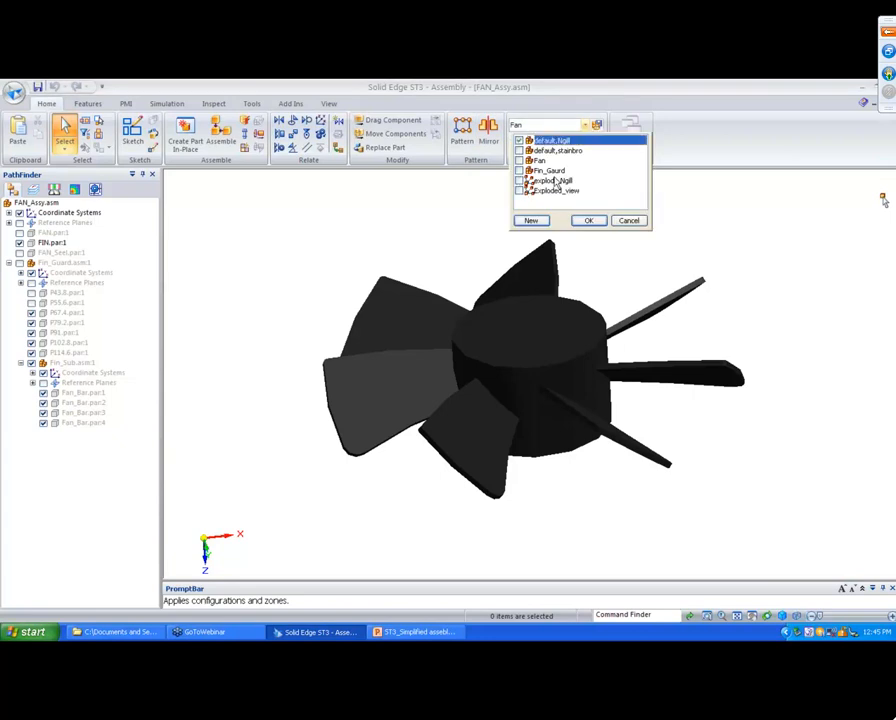
pyautogui.click(588, 220)
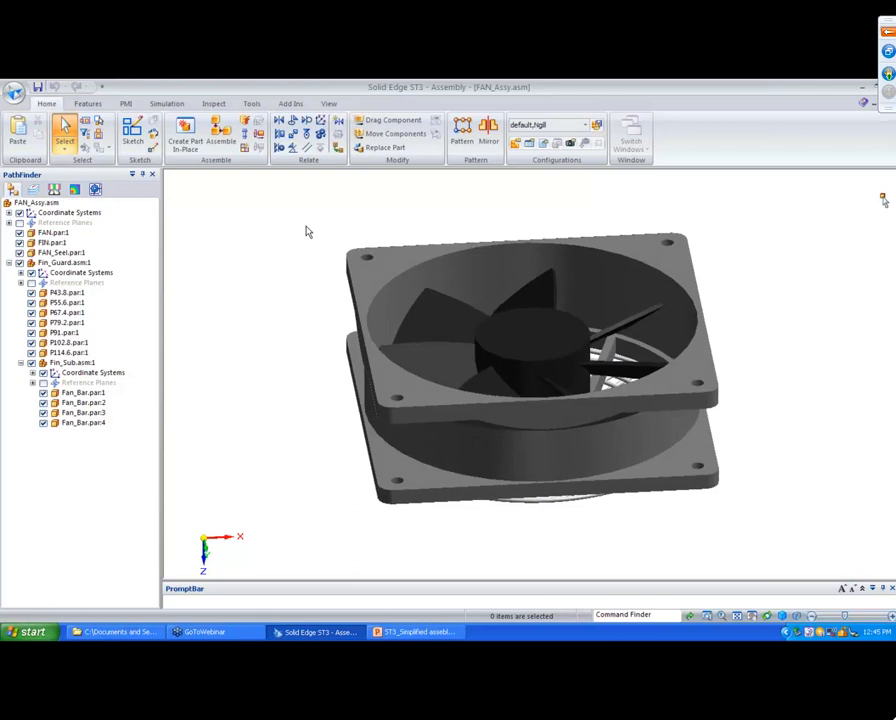
pyautogui.click(596, 124)
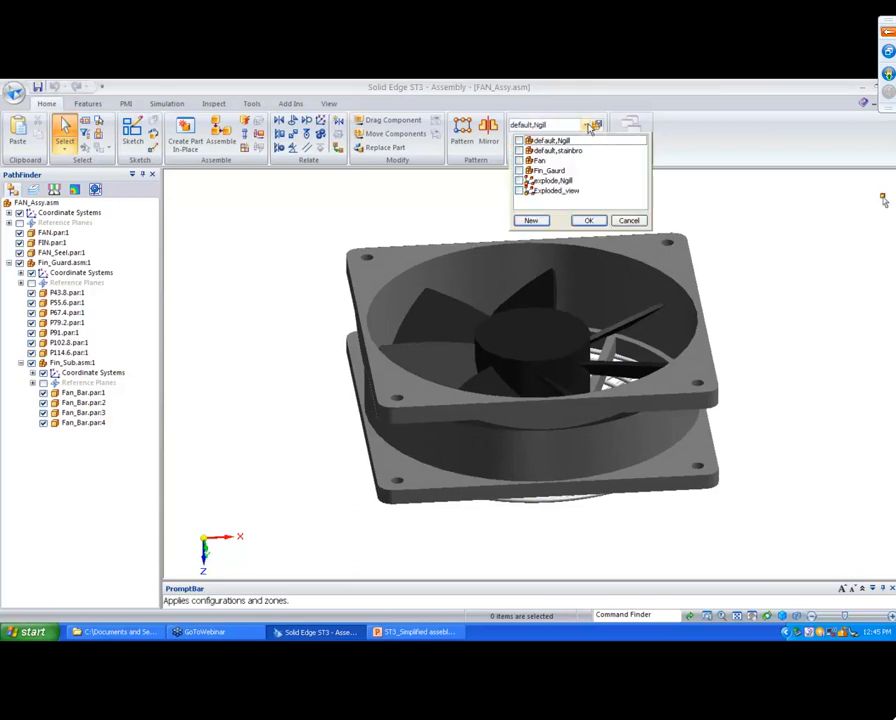
pyautogui.click(627, 222)
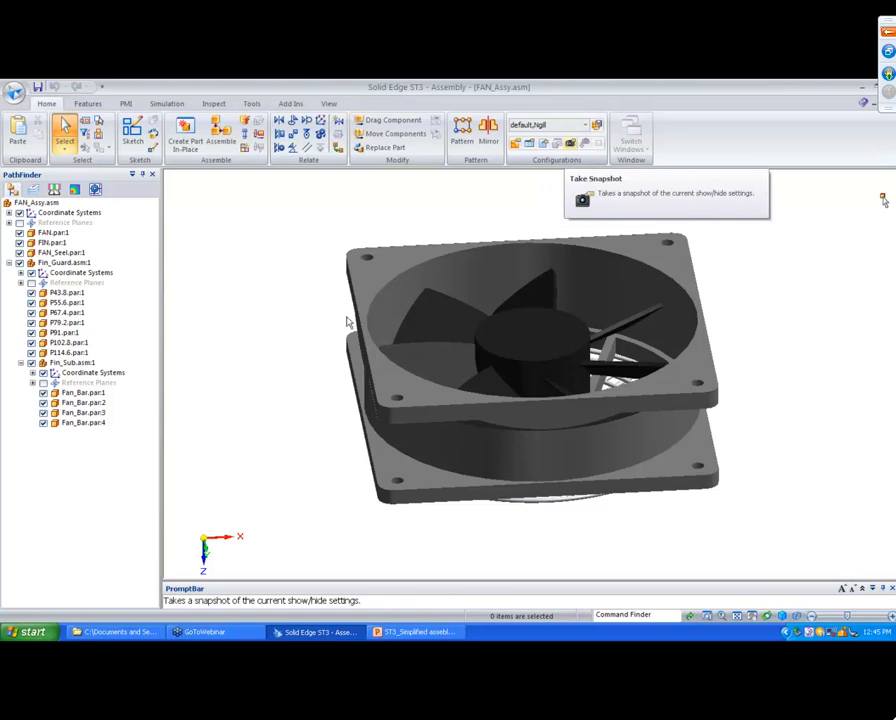
# - Hide FAN.par, FIN.par and FAN_Seel.par, along with the Fin_Sub.asm subassembly
pyautogui.click(19, 232)
pyautogui.click(19, 253)
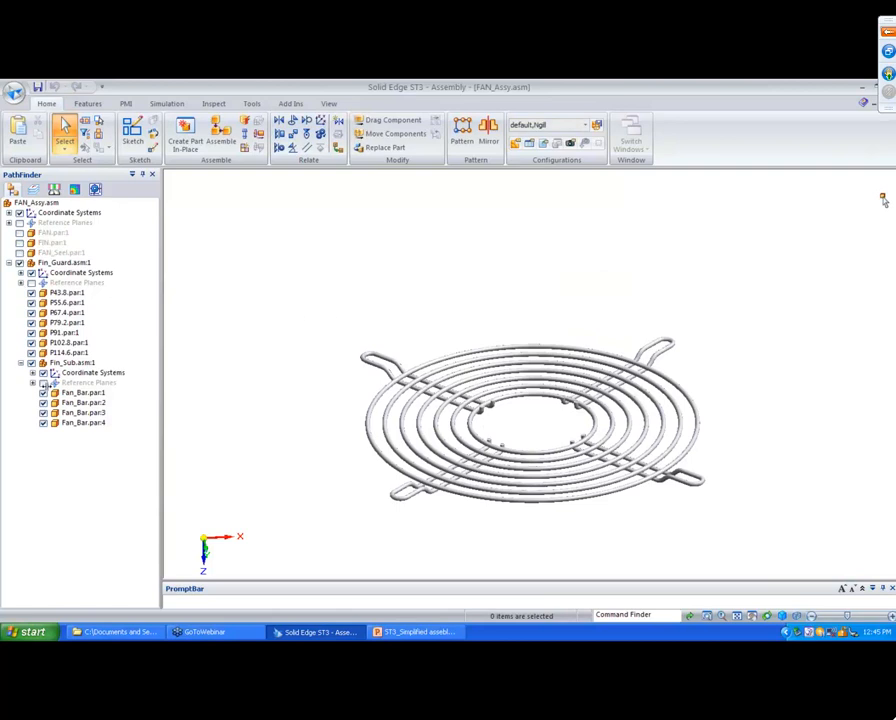
pyautogui.click(43, 393)
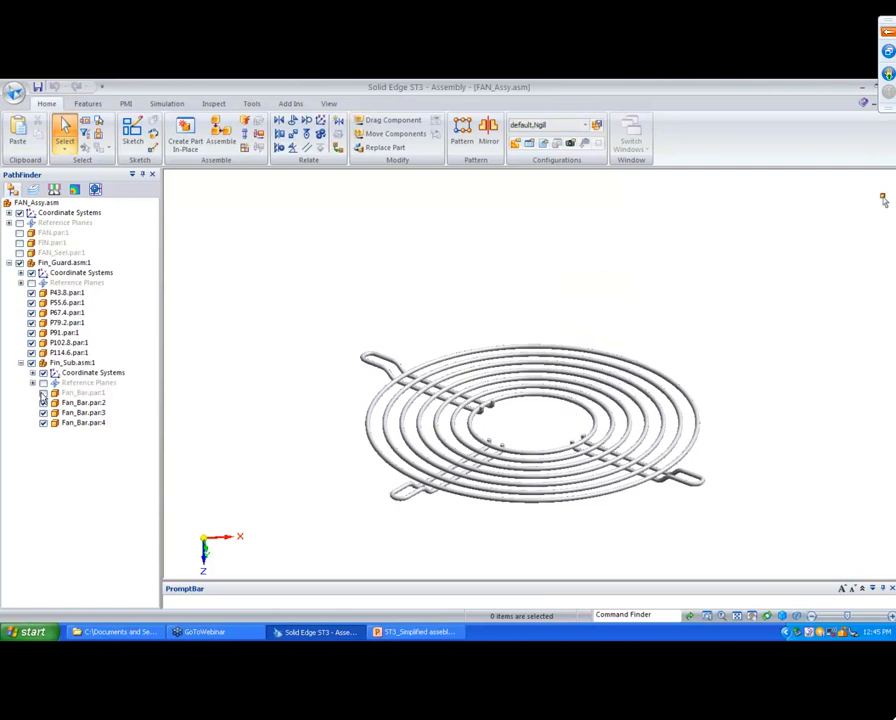
pyautogui.click(31, 362)
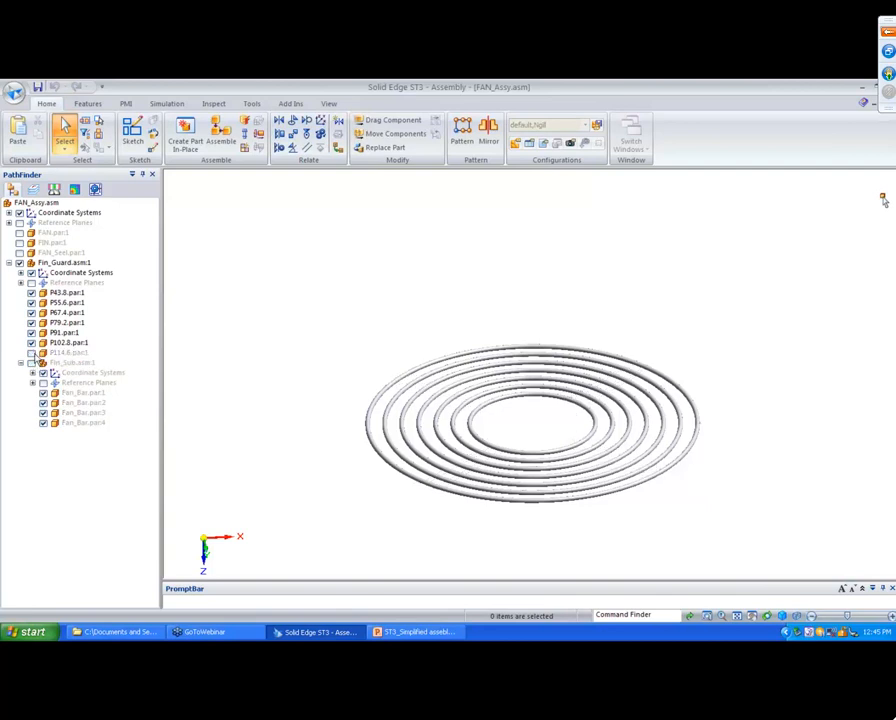
# - Hide the guard ring parts P43.8.par through P114.6.par and show the Fin_Sub.asm subassembly with its four bars
pyautogui.click(31, 352)
pyautogui.click(31, 342)
pyautogui.click(31, 332)
pyautogui.click(31, 322)
pyautogui.click(31, 312)
pyautogui.click(31, 302)
pyautogui.click(31, 292)
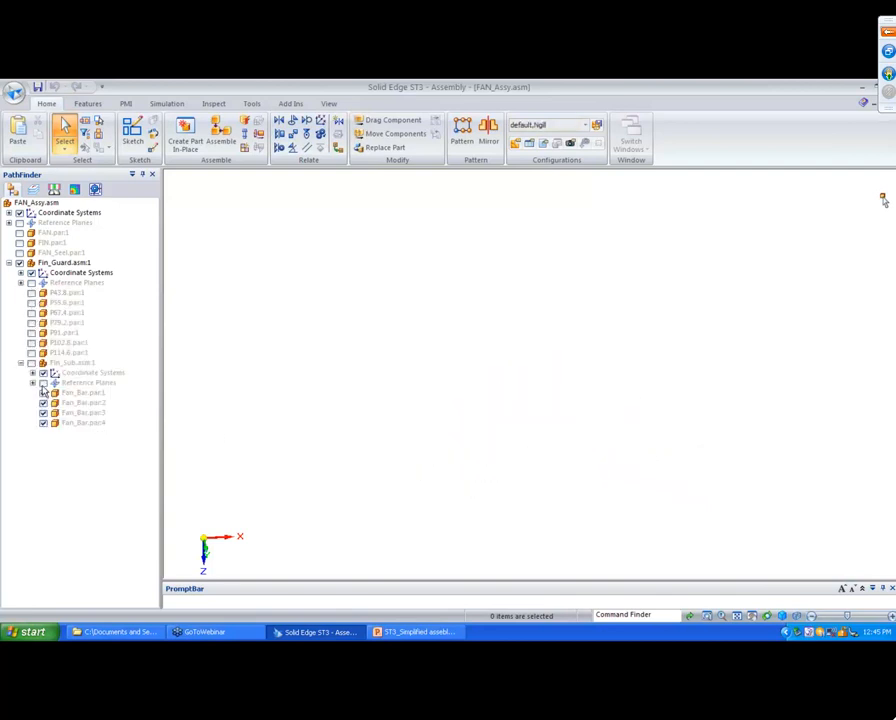
pyautogui.click(31, 362)
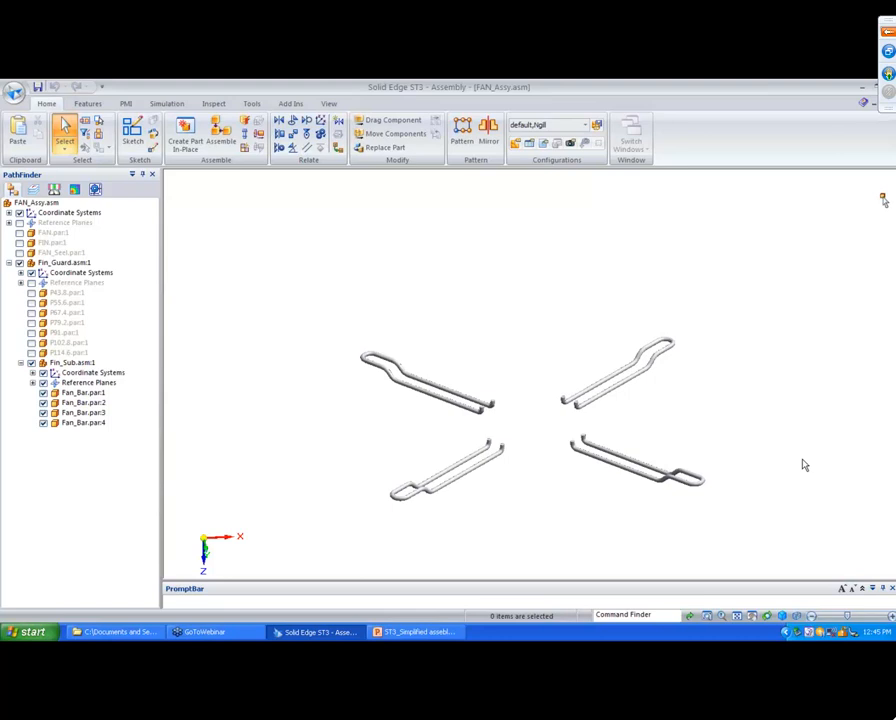
# - Take a snapshot of the fan-bar display settings and check for it in the configuration list
pyautogui.click(585, 126)
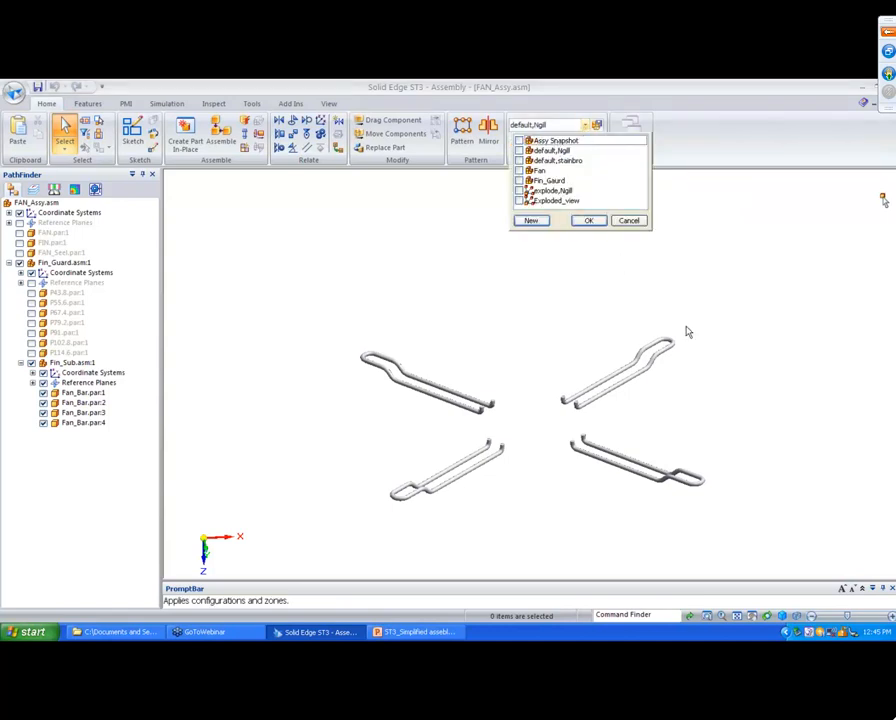
pyautogui.click(629, 221)
# - Switch to the Fan configuration and restore the display snapshot of the fan bars
pyautogui.click(585, 126)
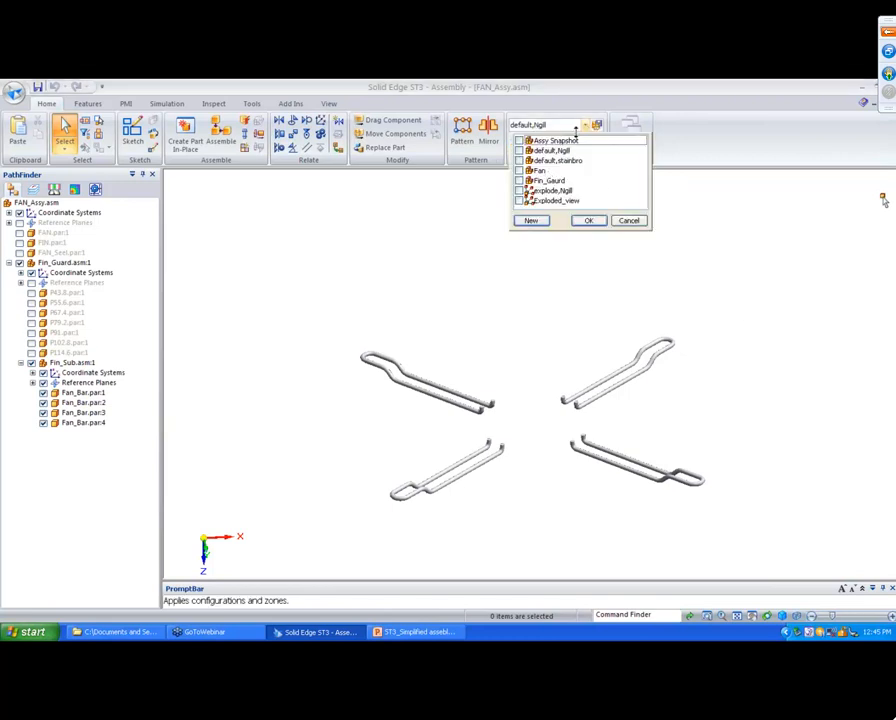
pyautogui.click(545, 170)
pyautogui.click(587, 221)
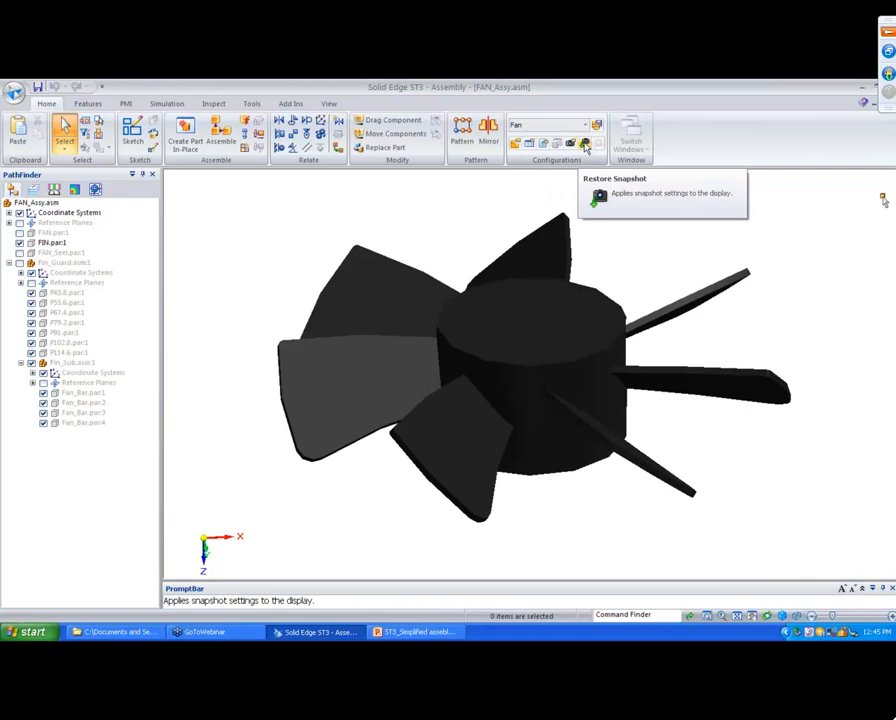
pyautogui.click(585, 145)
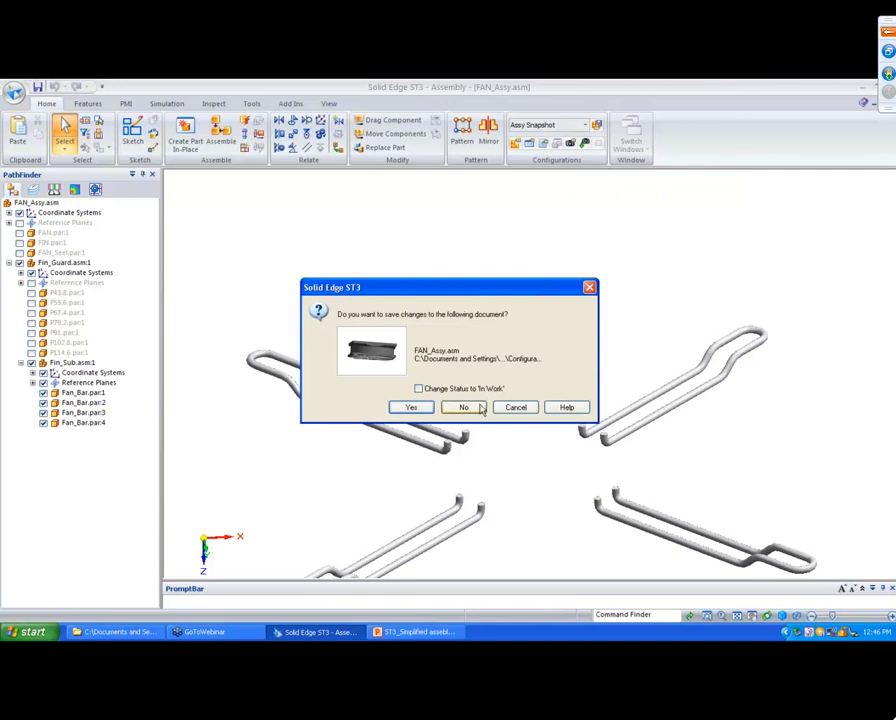
# - Discard the changes to FAN_Assy.asm and open Grinder1.asm from the Grinder_assembly folder
pyautogui.click(478, 406)
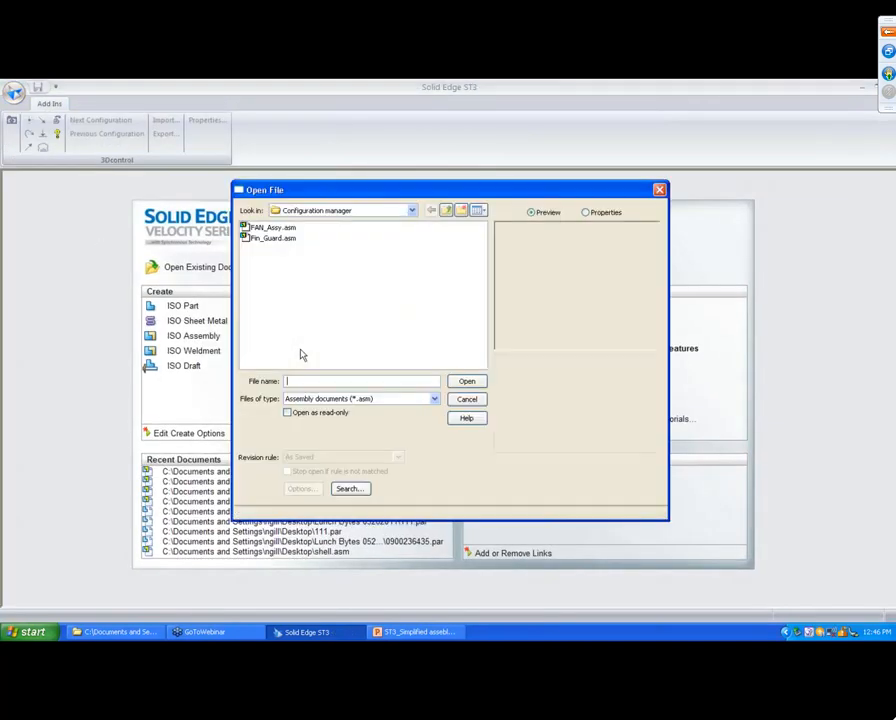
pyautogui.click(412, 210)
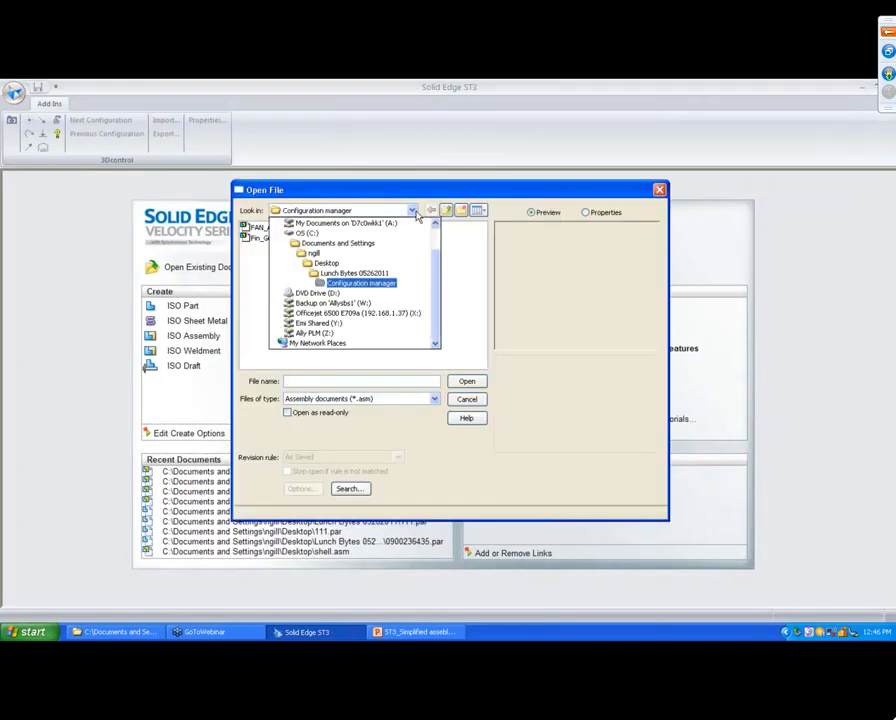
pyautogui.click(396, 273)
pyautogui.click(368, 298)
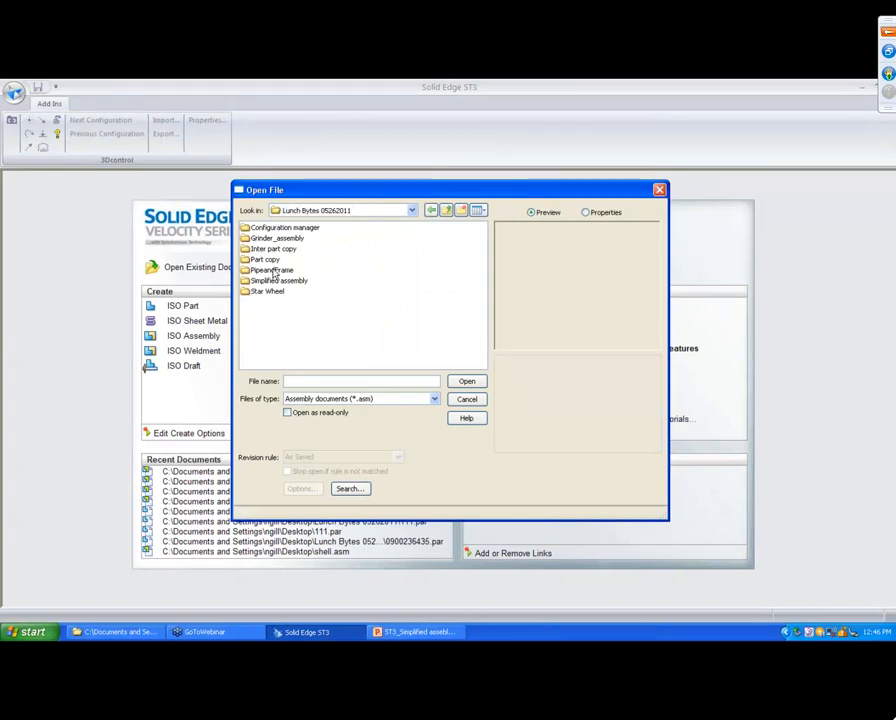
pyautogui.doubleClick(276, 238)
pyautogui.click(264, 228)
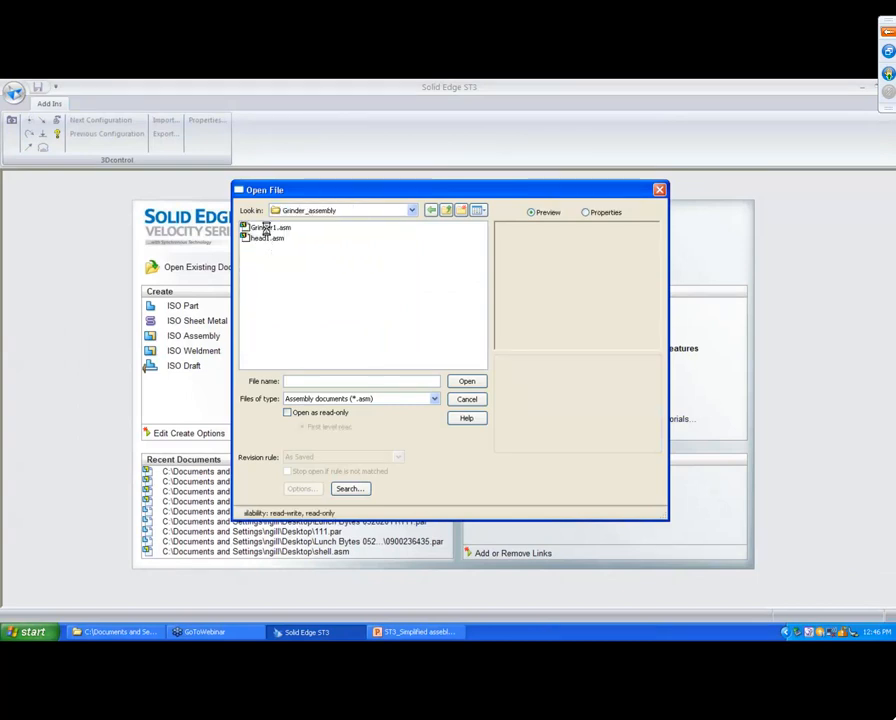
pyautogui.click(476, 382)
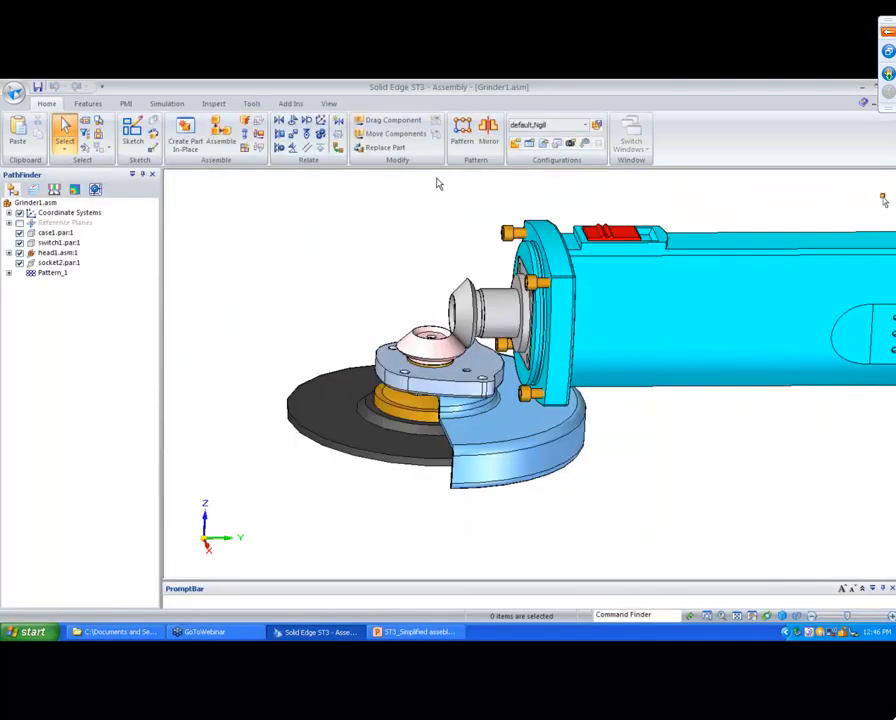
# - Examine the grinder's components and configurations in the Configuration Manager, with the columns widened, and leave it without saving
pyautogui.click(532, 146)
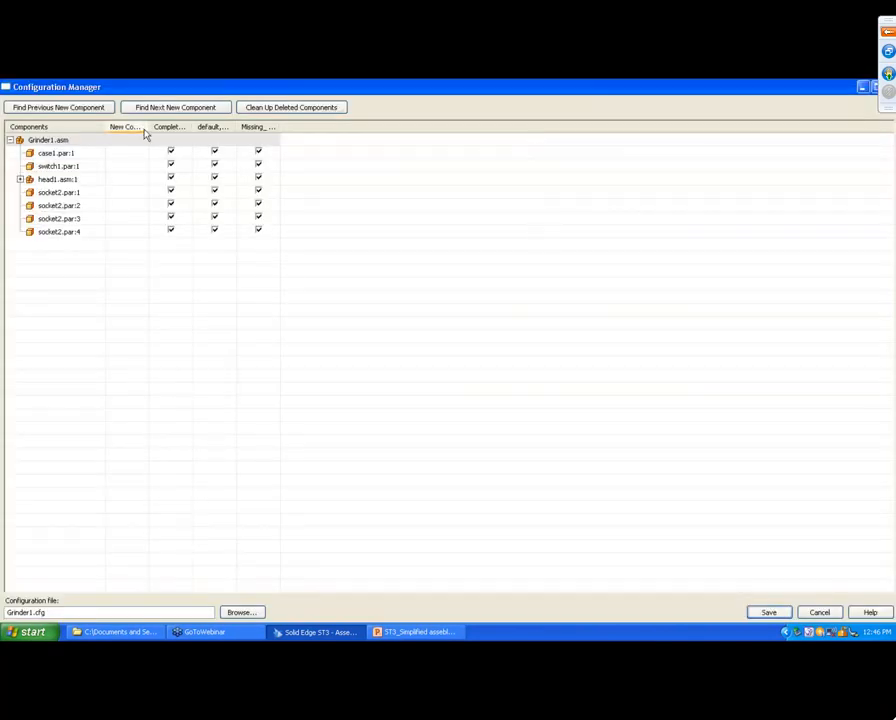
pyautogui.moveTo(144, 127); pyautogui.dragTo(418, 126)
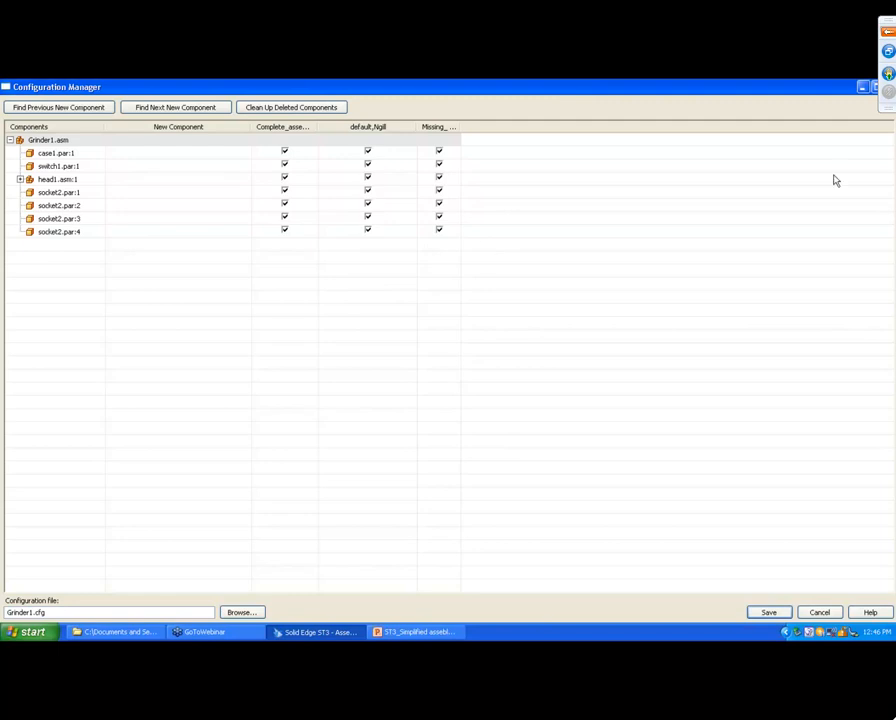
pyautogui.click(819, 612)
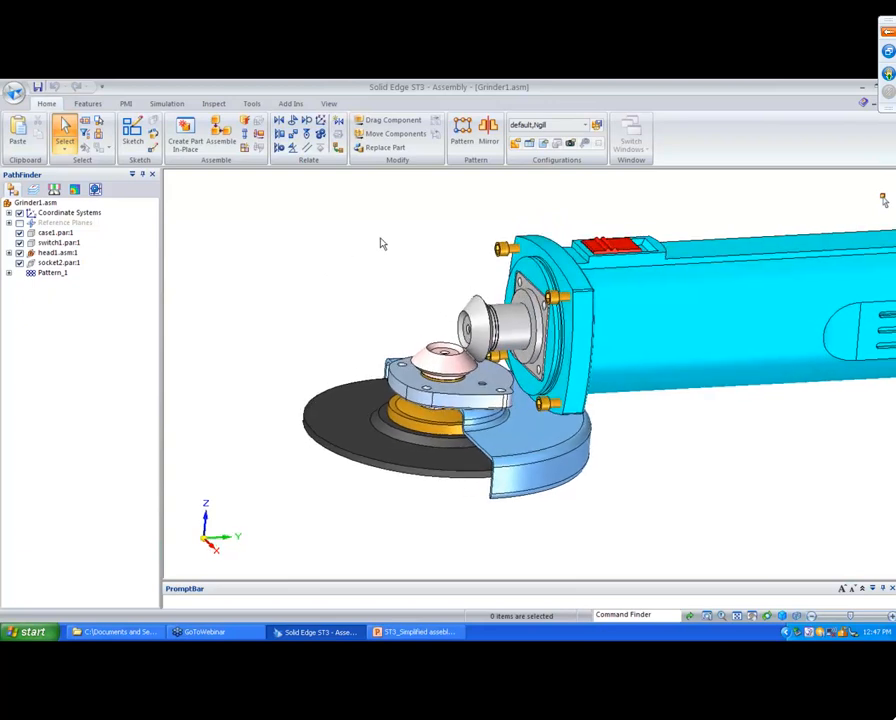
# - Insert head1.par from the Grinder_assembly parts library, then move and rotate it to sit in front of the grinder case
pyautogui.click(132, 175)
pyautogui.click(158, 229)
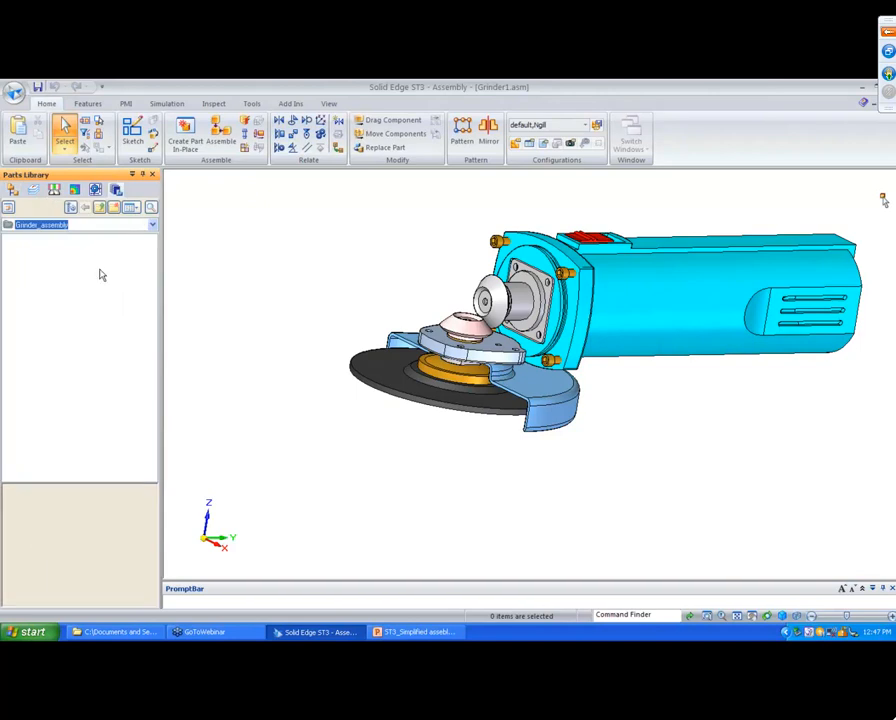
pyautogui.moveTo(33, 284); pyautogui.dragTo(334, 286)
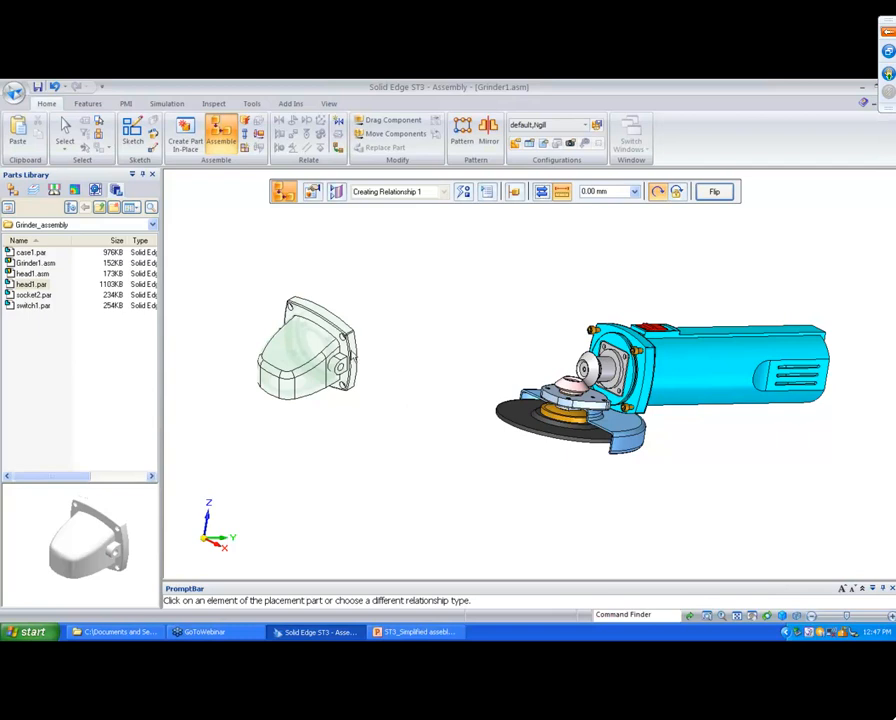
pyautogui.moveTo(310, 350); pyautogui.dragTo(488, 329)
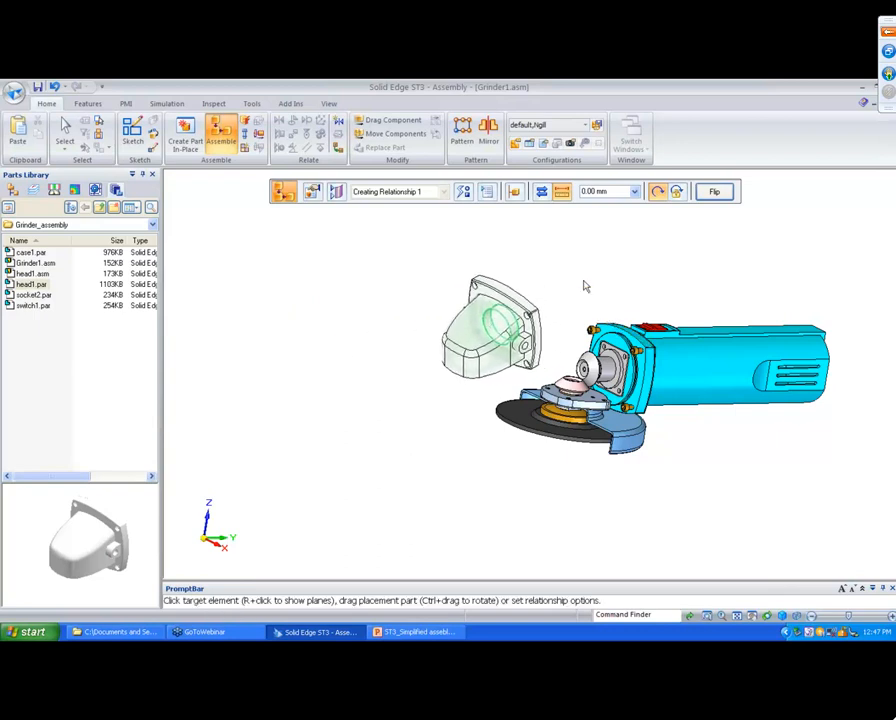
pyautogui.keyDown('ctrl'); pyautogui.moveTo(488, 331); pyautogui.dragTo(621, 291); pyautogui.keyUp('ctrl')
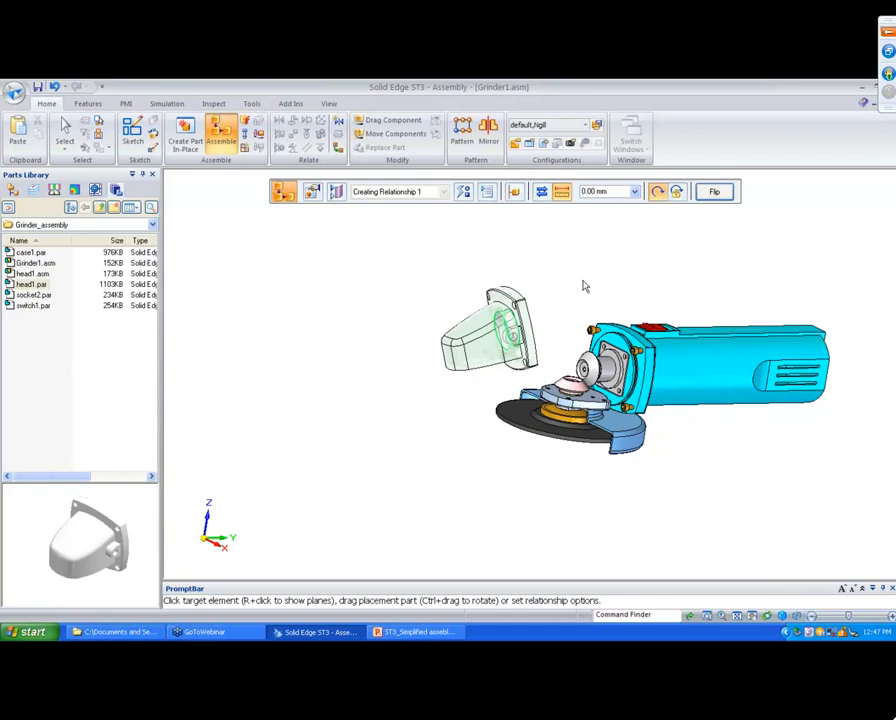
# - Mate the planar flange face of head1.par (Protrusion 2) to the front face of the grinder case
pyautogui.press('Escape')
pyautogui.scroll(2, 583, 281)
pyautogui.moveTo(583, 281); pyautogui.dragTo(549, 266, button='middle')
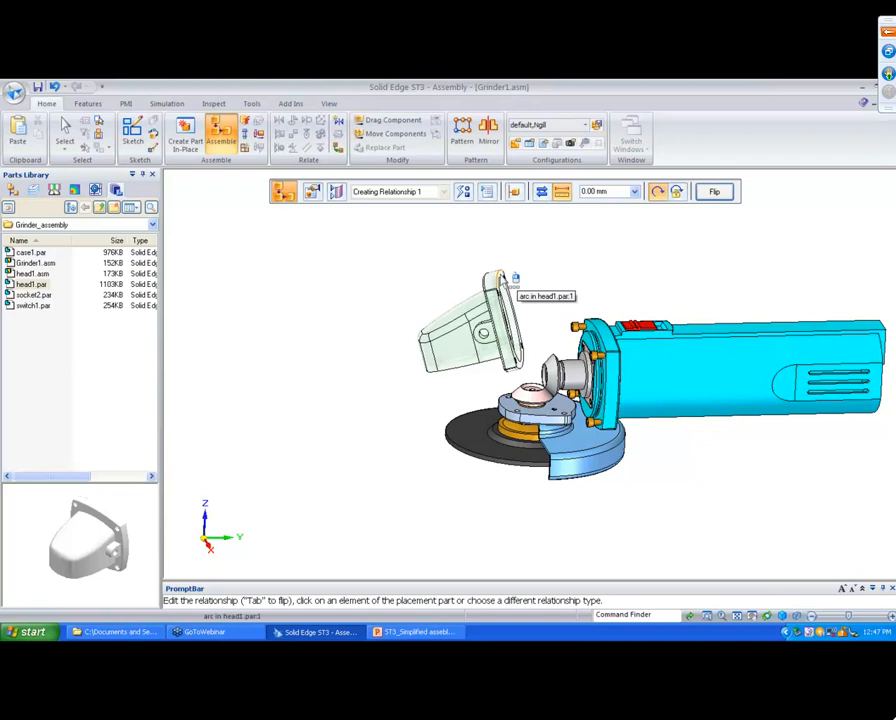
pyautogui.rightClick(505, 284)
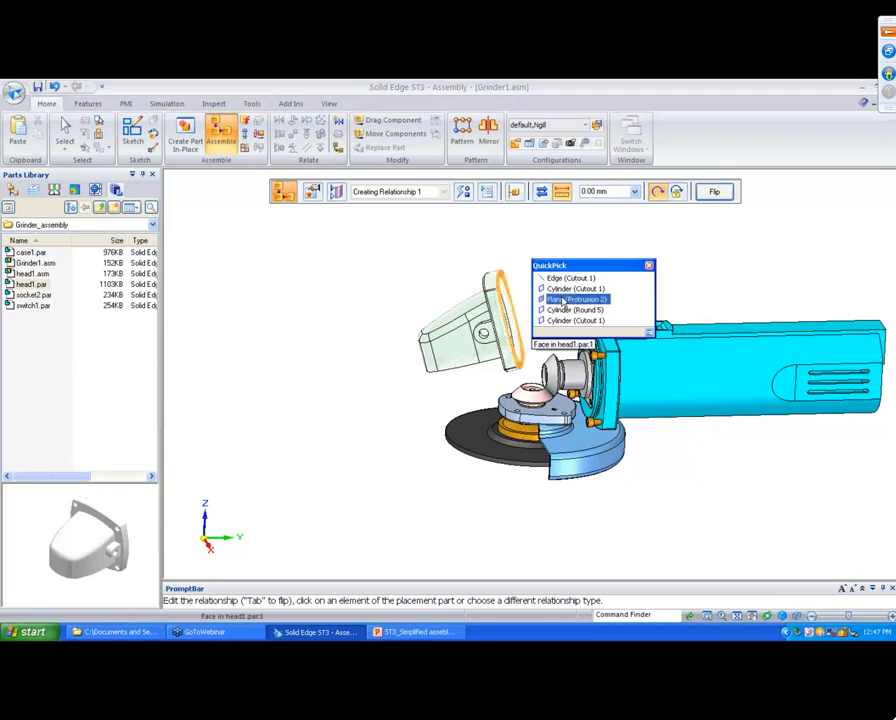
pyautogui.click(563, 300)
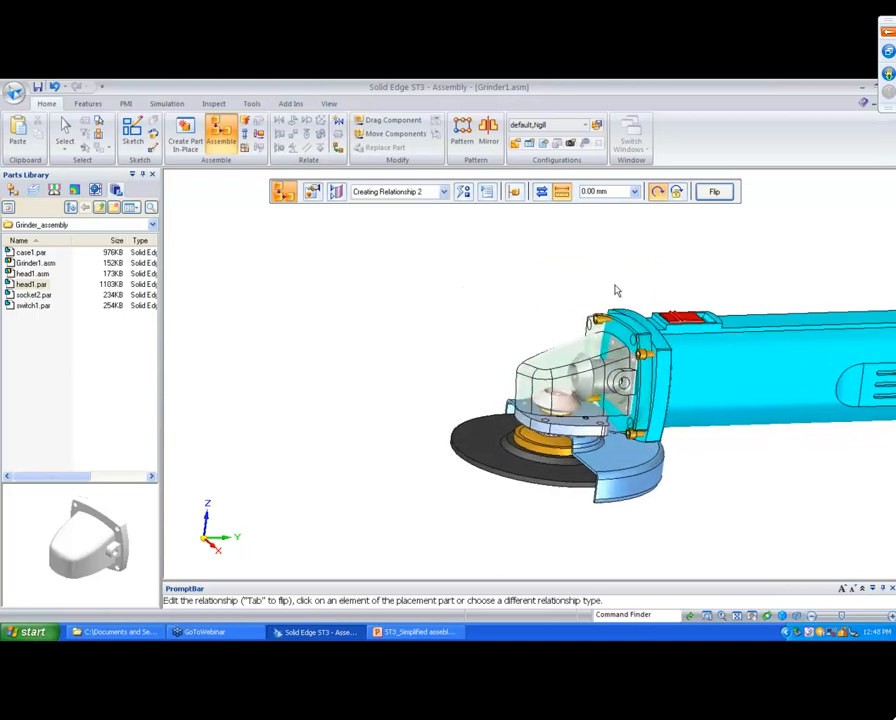
# - Align the upper flange hole of head1.par with the matching screw hole in the grinder case
pyautogui.scroll(4, 645, 335)
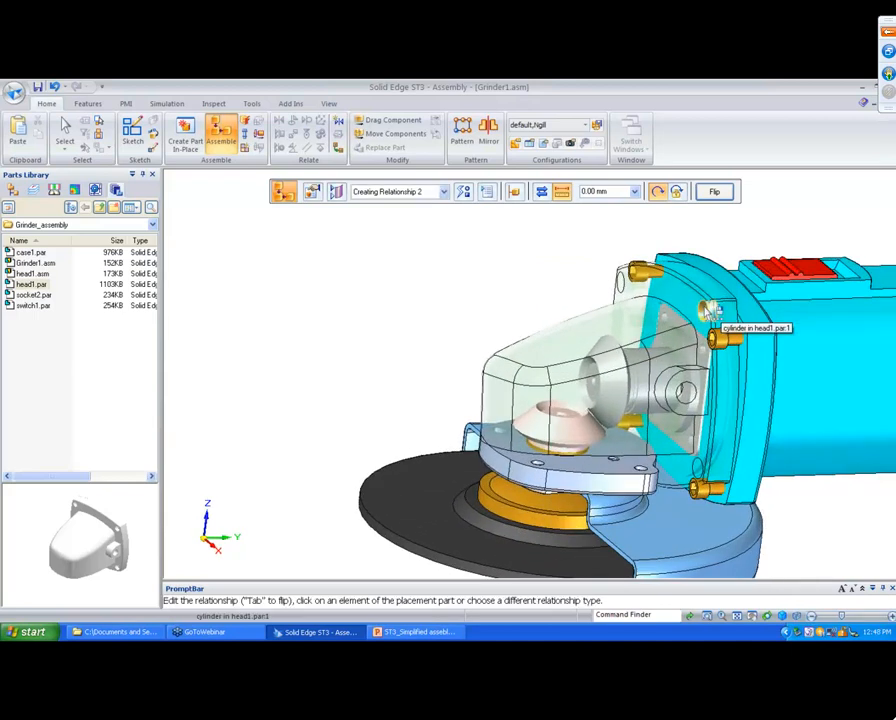
pyautogui.click(706, 311)
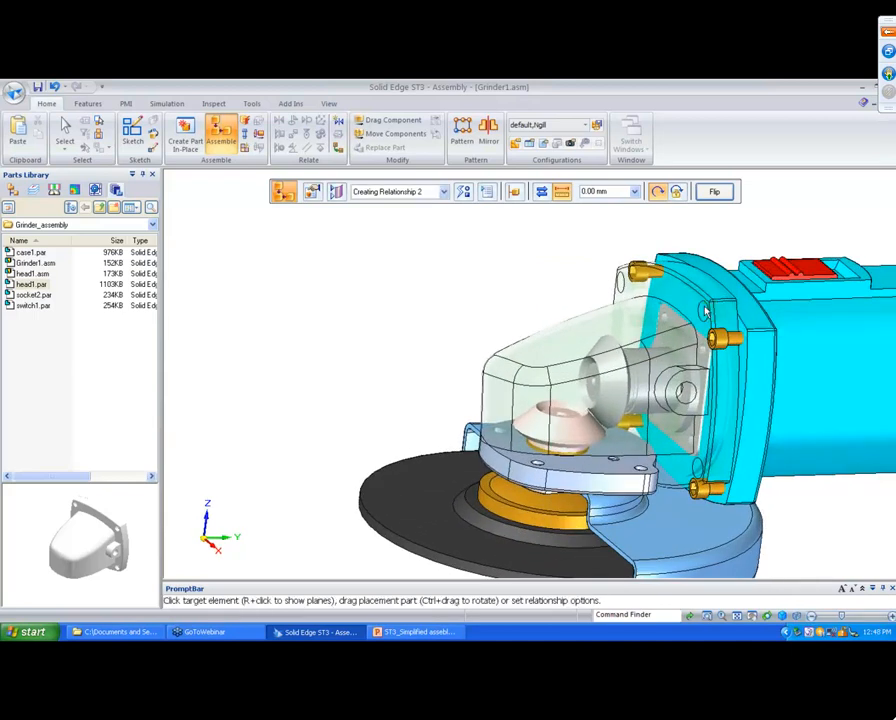
pyautogui.rightClick(772, 348)
pyautogui.click(798, 354)
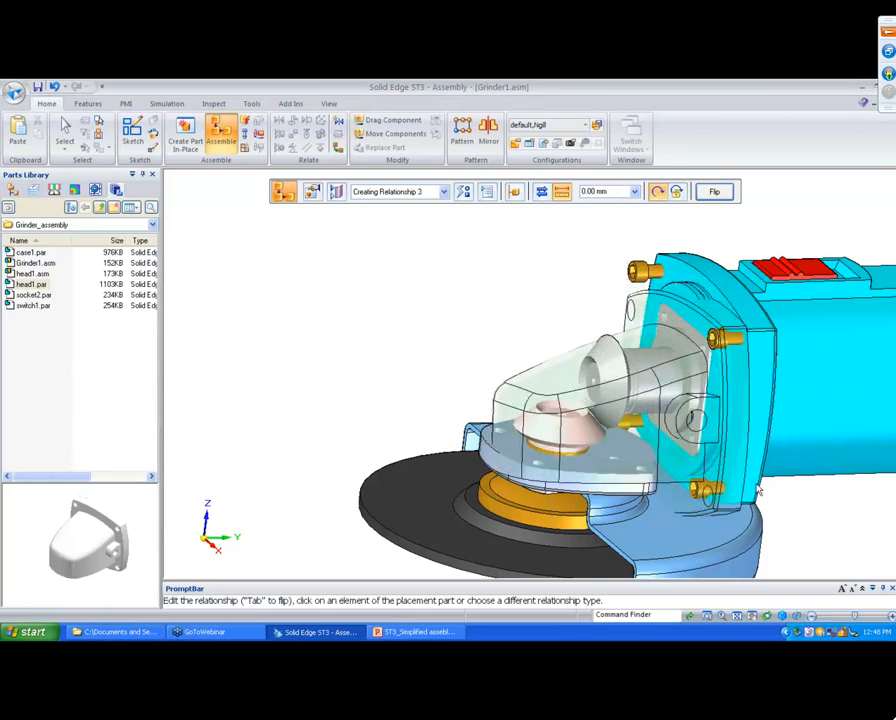
# - Align the lower flange hole of head1.par (Hole 6) with Hole 4 in case1.par to fully position the head
pyautogui.rightClick(707, 507)
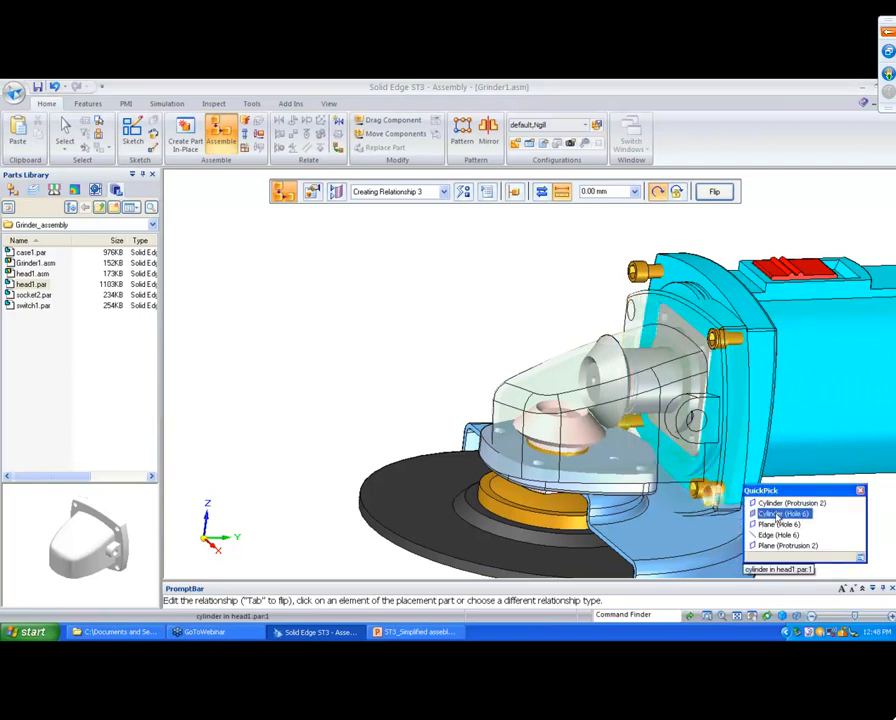
pyautogui.click(781, 514)
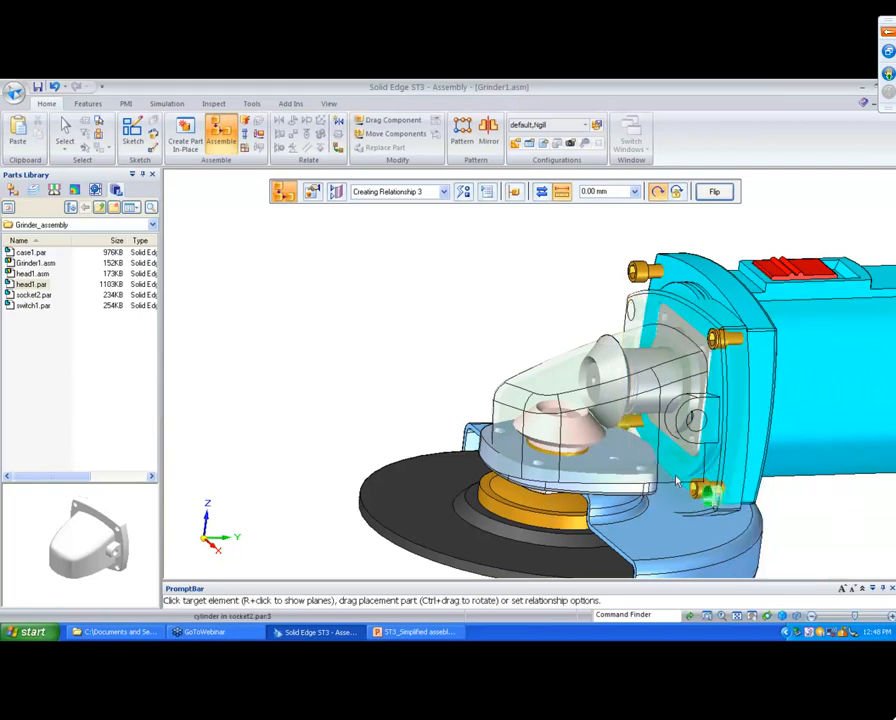
pyautogui.rightClick(735, 487)
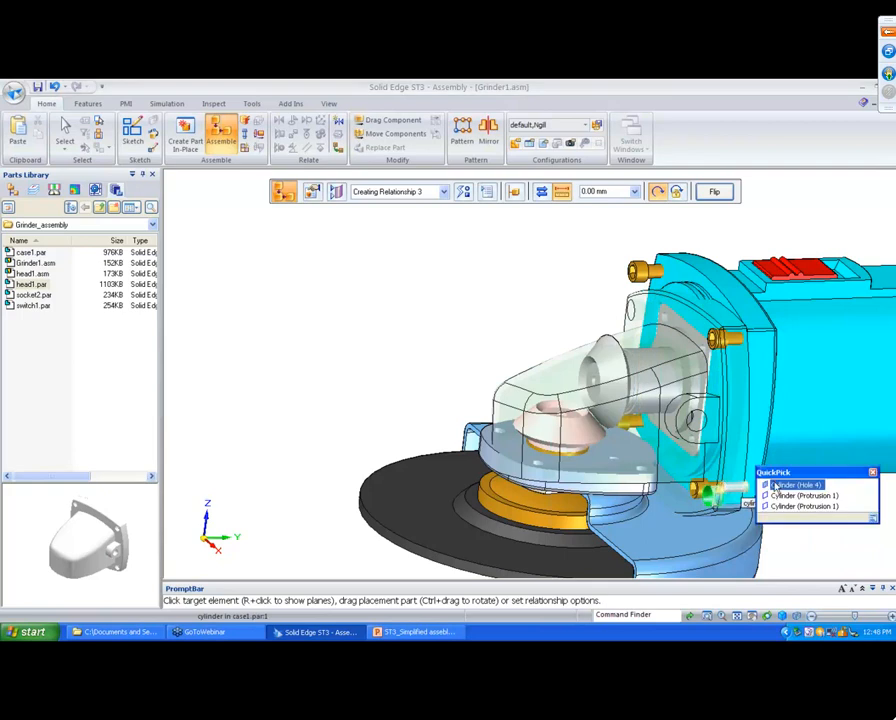
pyautogui.click(810, 484)
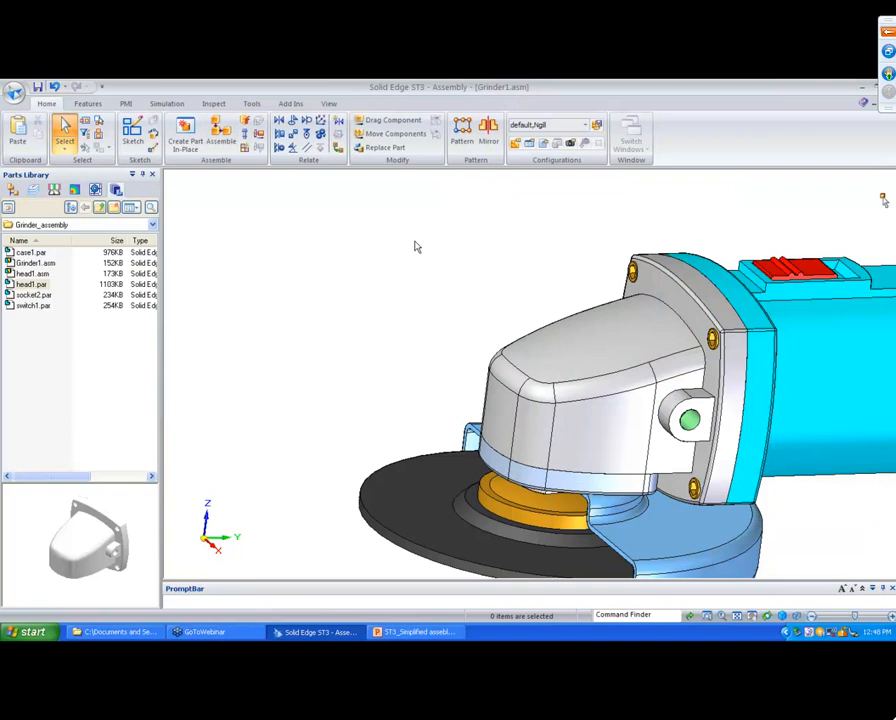
# - Examine the New Component column in the Configuration Manager and the subassemblies inside head1.asm
pyautogui.scroll(-5, 416, 246)
pyautogui.scroll(-2, 406, 244)
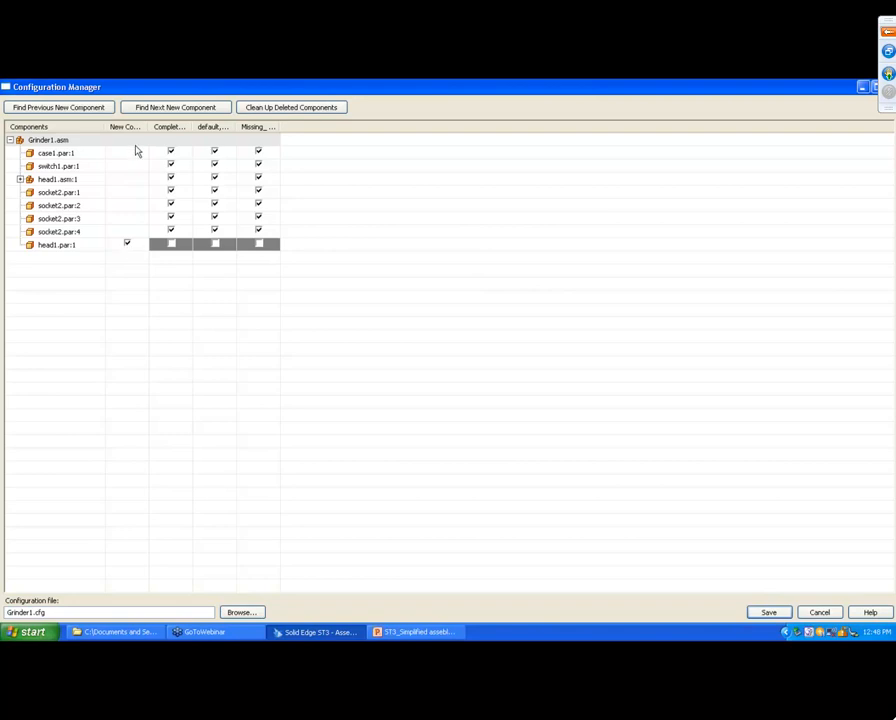
pyautogui.moveTo(148, 126); pyautogui.dragTo(235, 127)
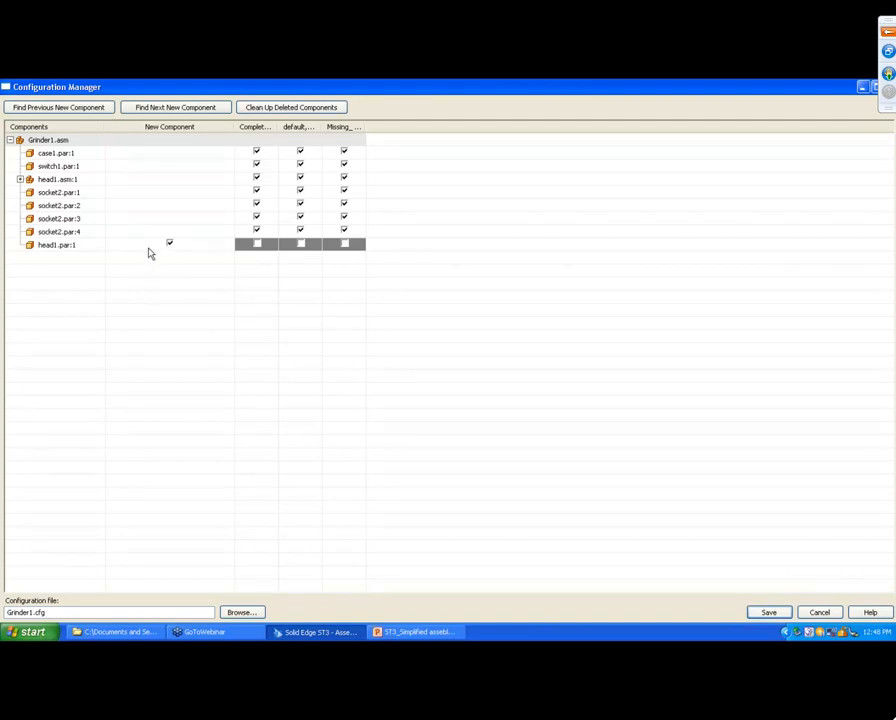
pyautogui.click(20, 179)
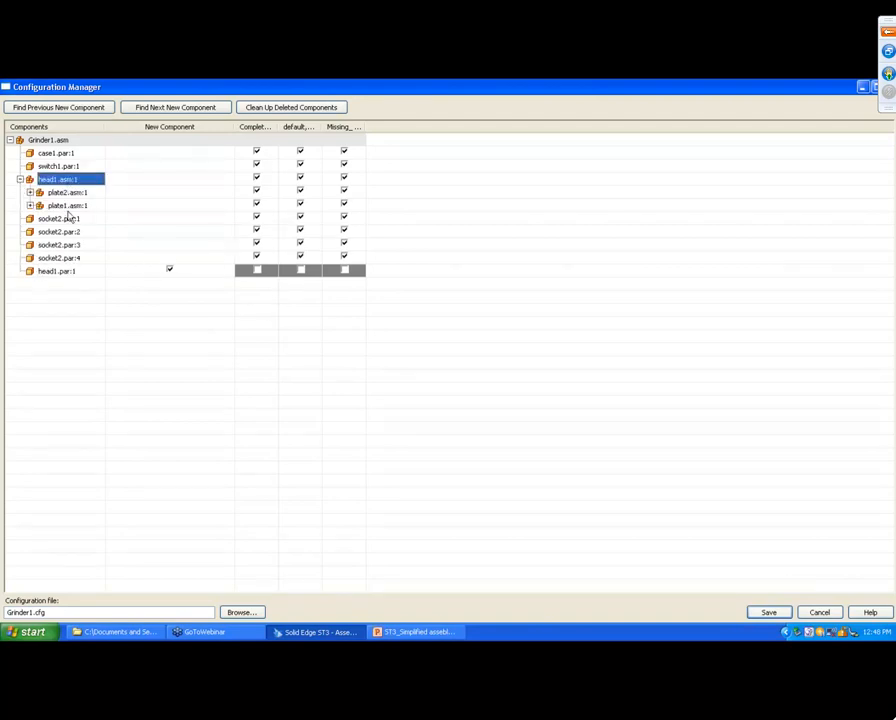
pyautogui.click(20, 179)
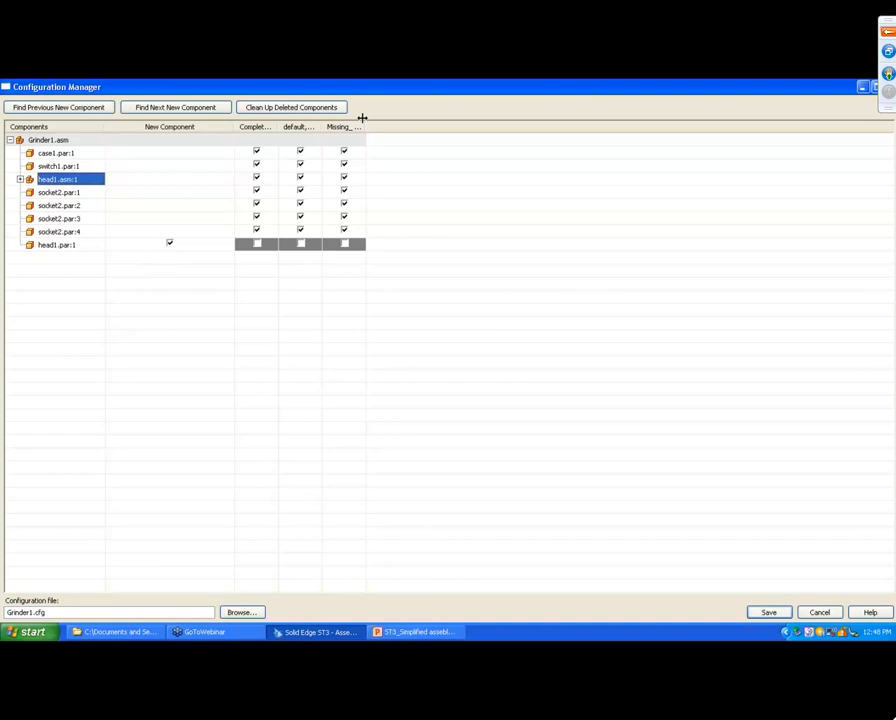
# - Include head1.par in the Missing_Head configuration and save the Configuration Manager settings
pyautogui.moveTo(364, 127); pyautogui.dragTo(482, 128)
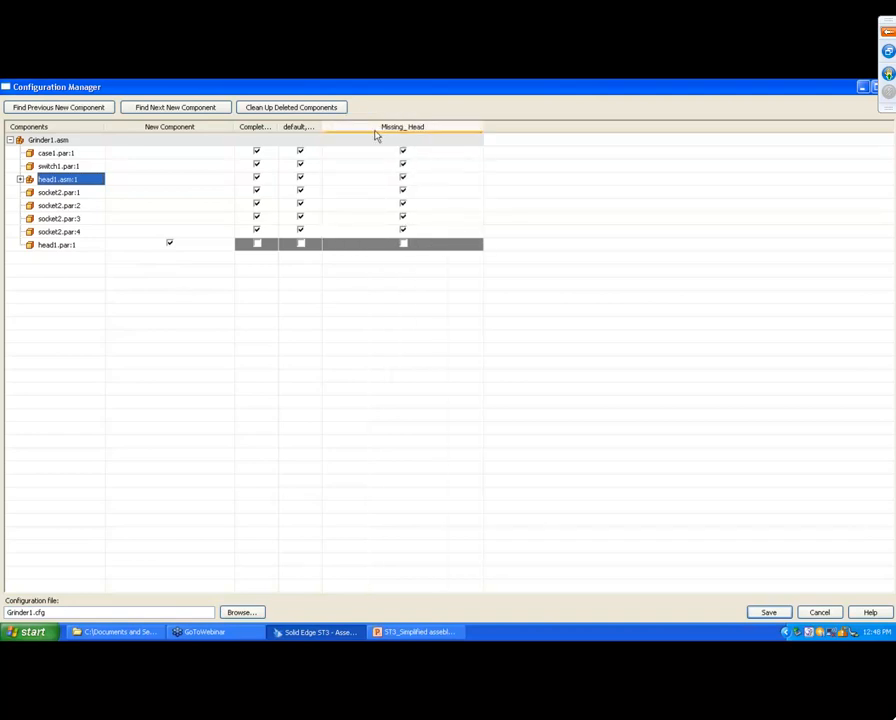
pyautogui.click(404, 246)
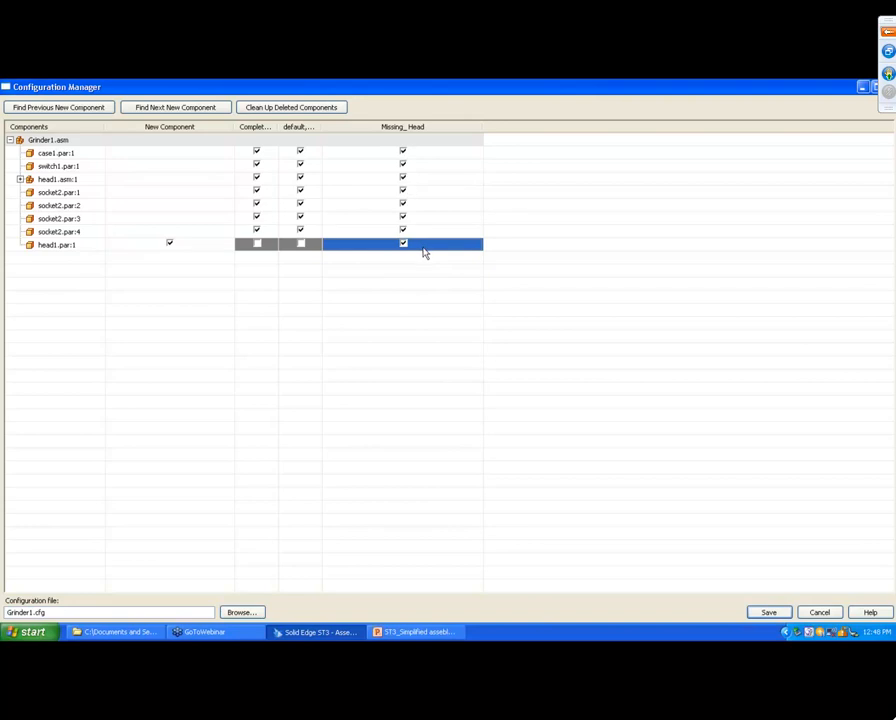
pyautogui.click(786, 613)
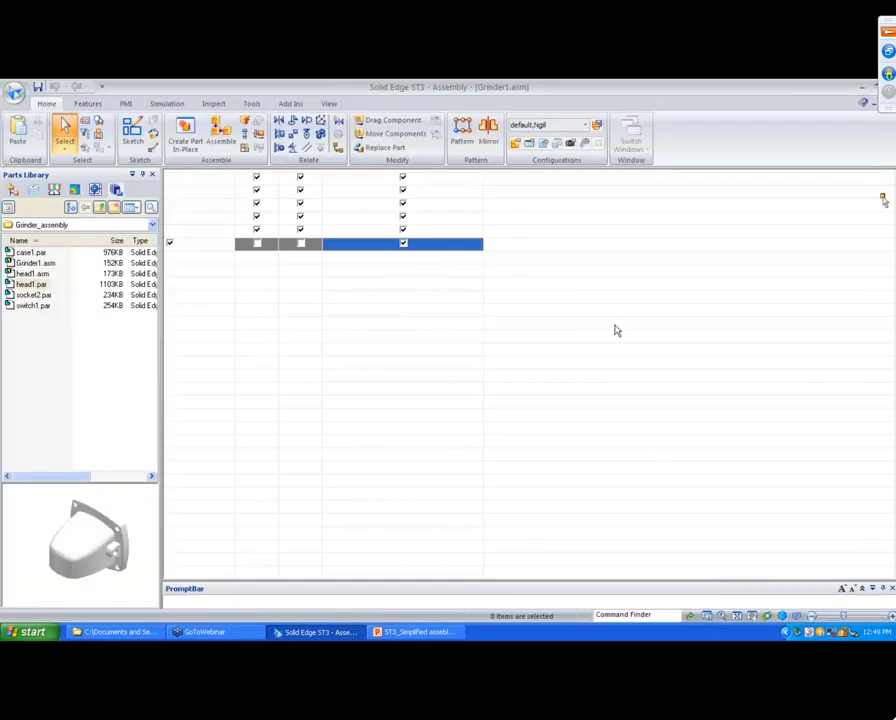
# - Apply the Missing_Head configuration to the grinder assembly
pyautogui.click(590, 126)
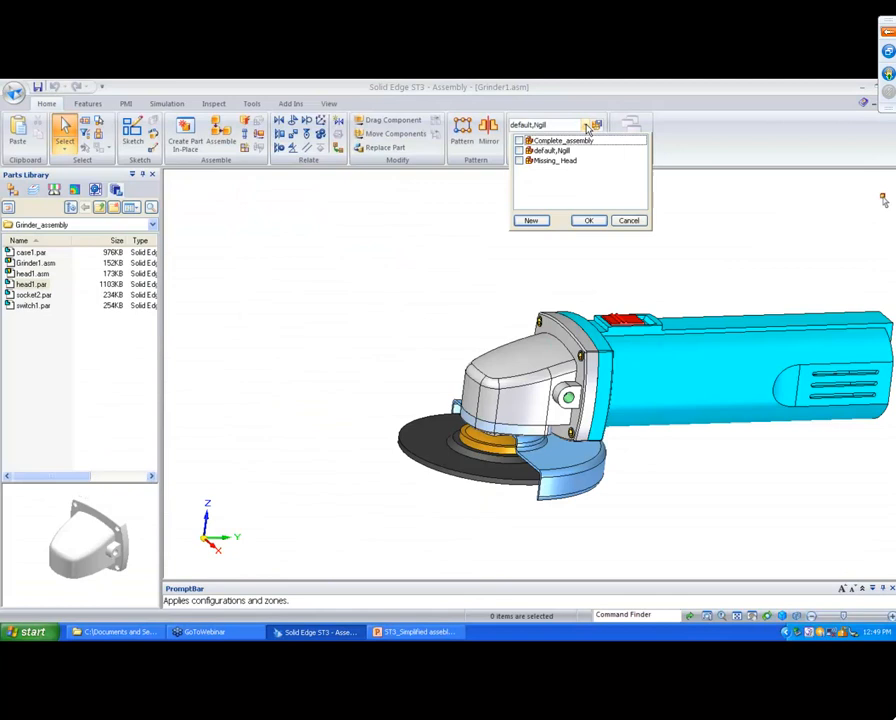
pyautogui.click(528, 161)
pyautogui.click(588, 220)
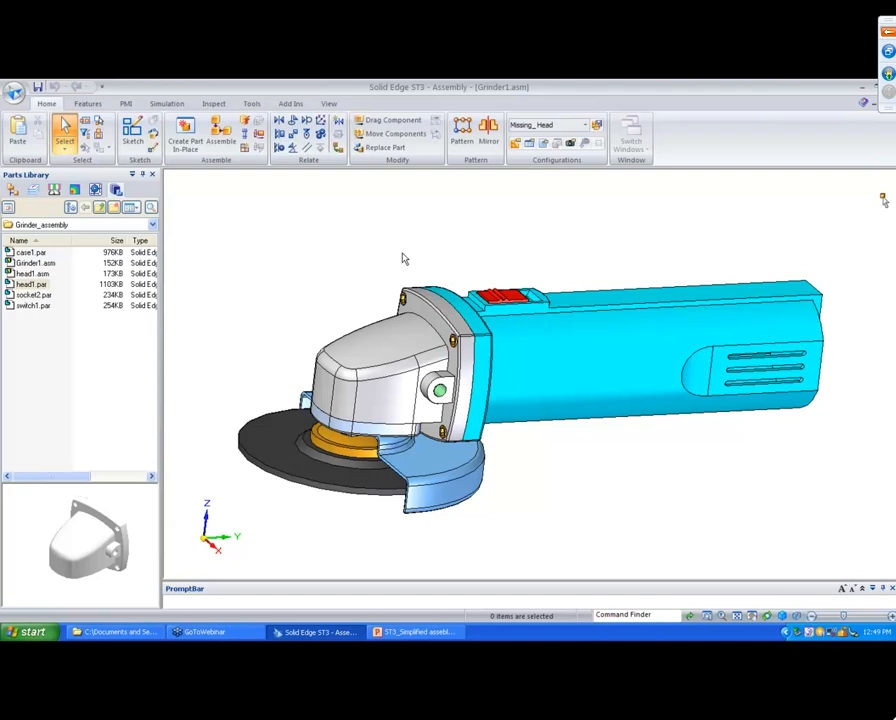
# - Check which configurations include head1.par in the Configuration Manager, with the Complete_assembly column widened, and close it
pyautogui.click(528, 143)
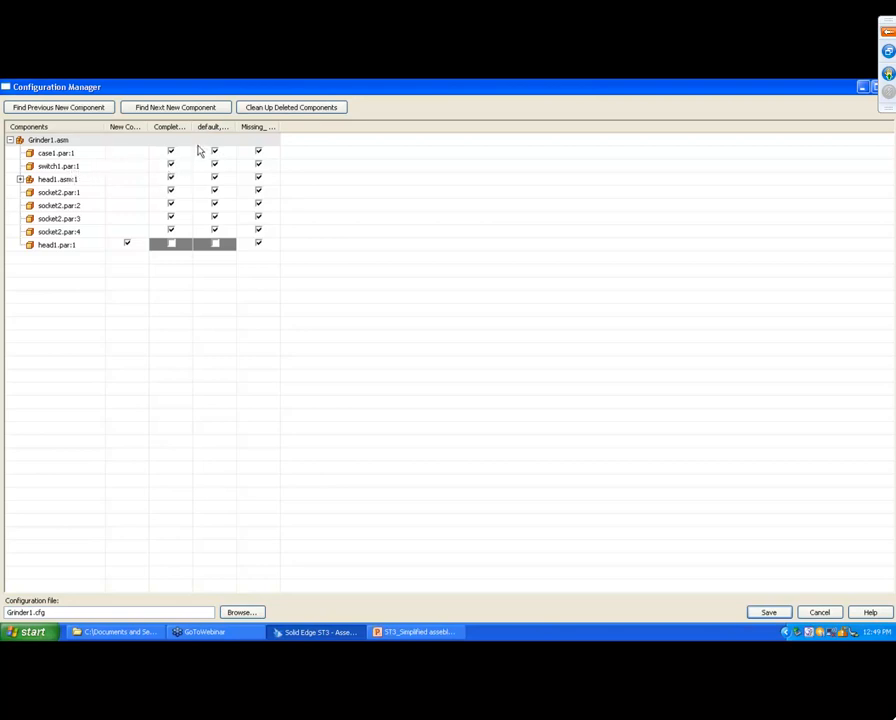
pyautogui.moveTo(192, 129); pyautogui.dragTo(244, 127)
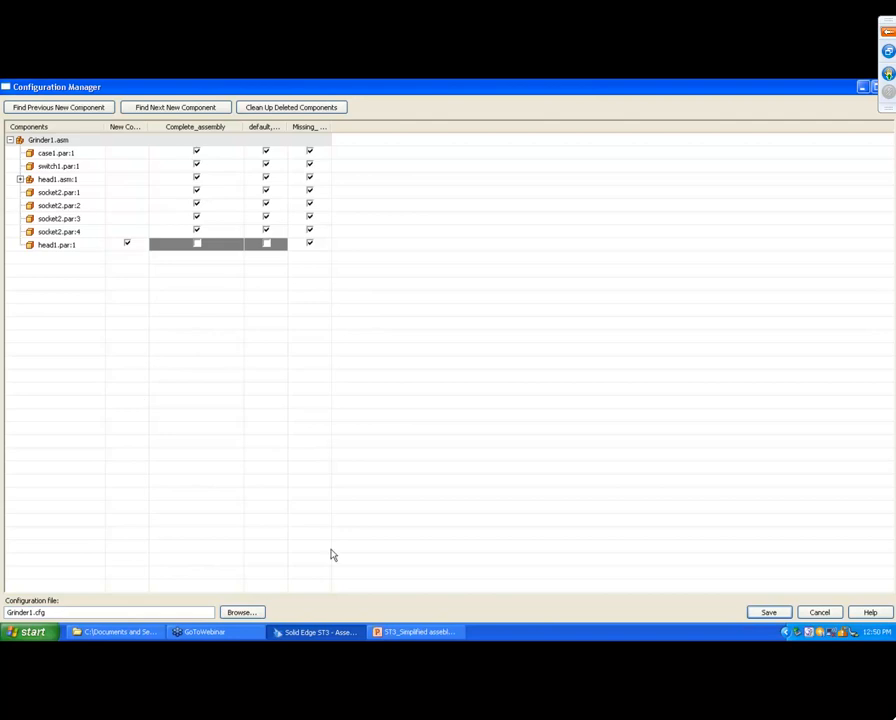
pyautogui.click(891, 87)
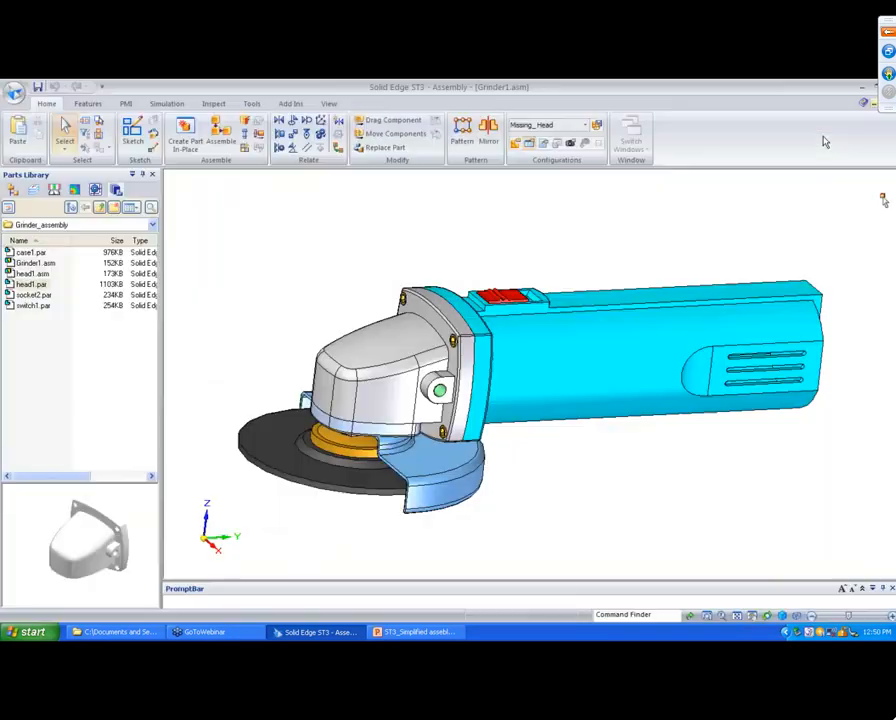
# - Close Grinder1.asm without saving its changes
pyautogui.click(891, 104)
pyautogui.click(472, 407)
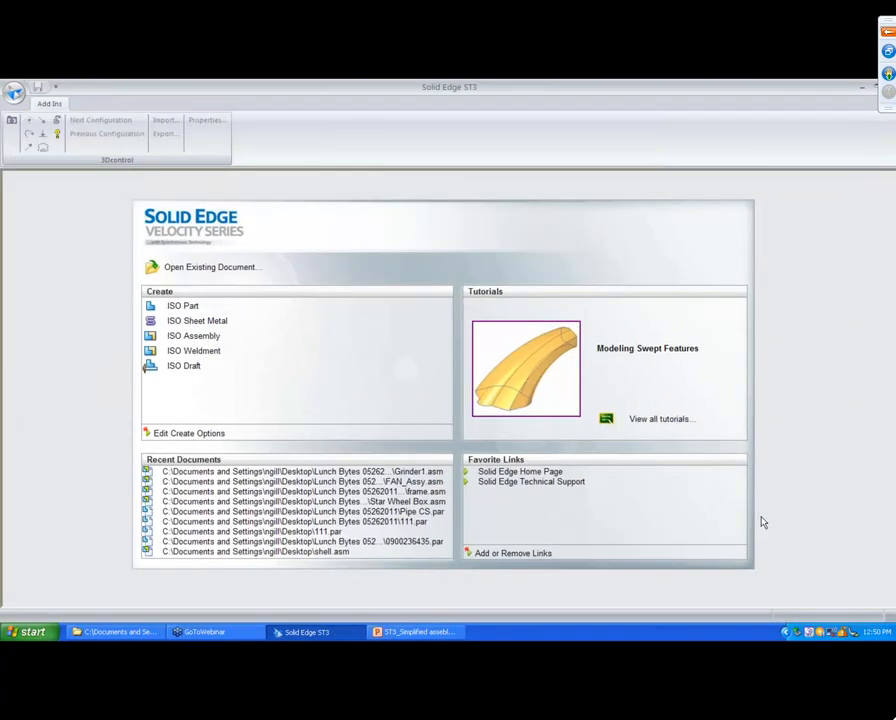
# - Create a new ISO Part document and transition it to the Ordered environment
pyautogui.click(13, 91)
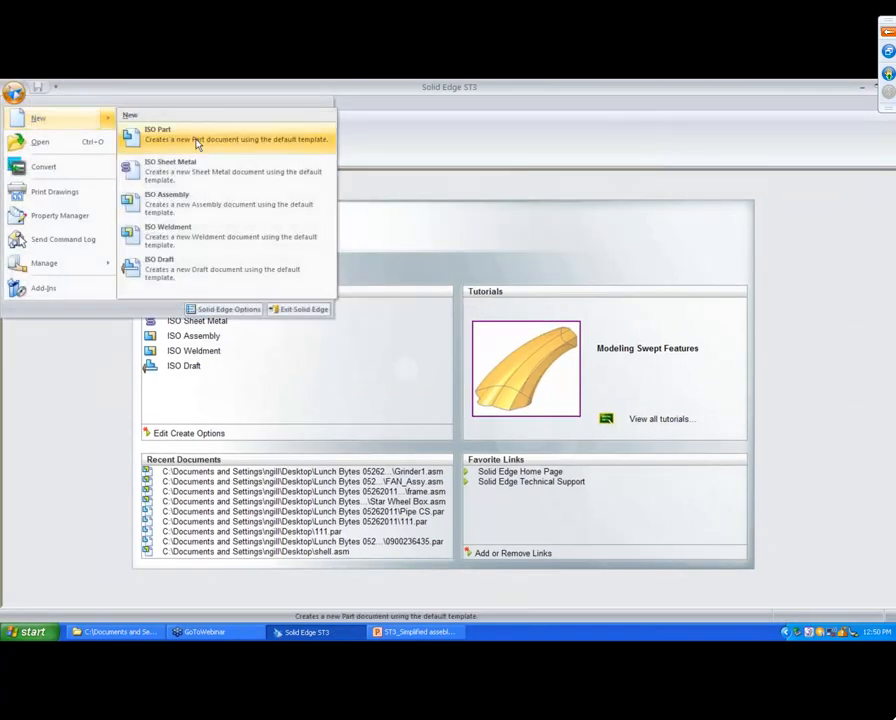
pyautogui.click(157, 133)
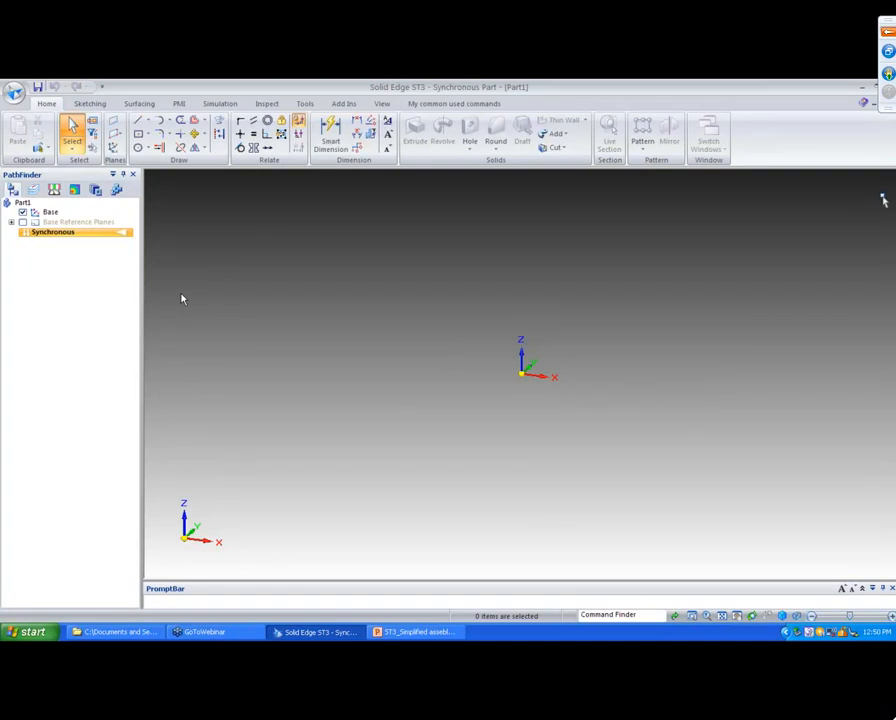
pyautogui.rightClick(114, 236)
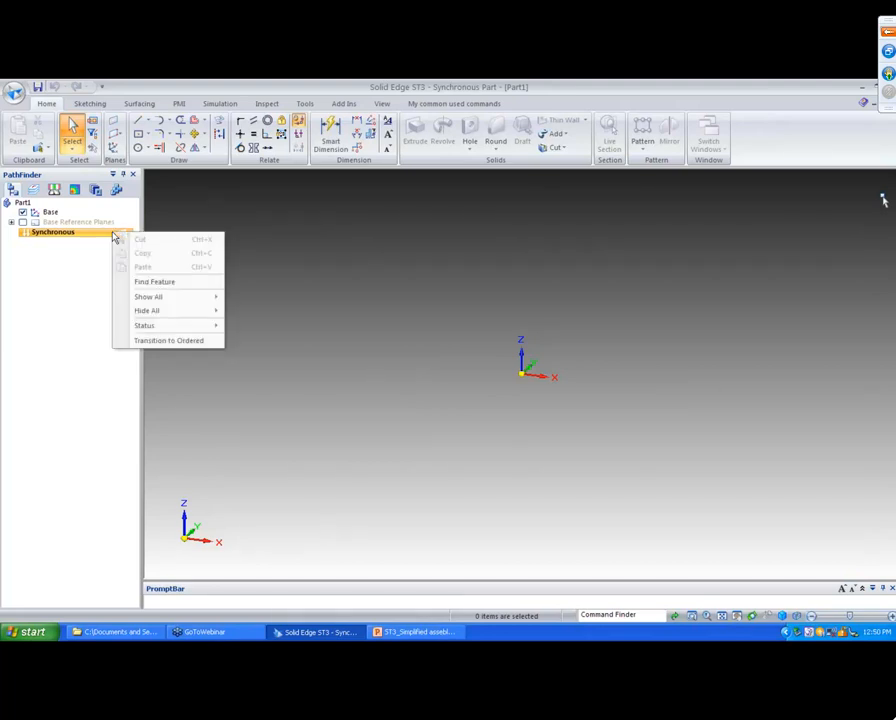
pyautogui.click(163, 341)
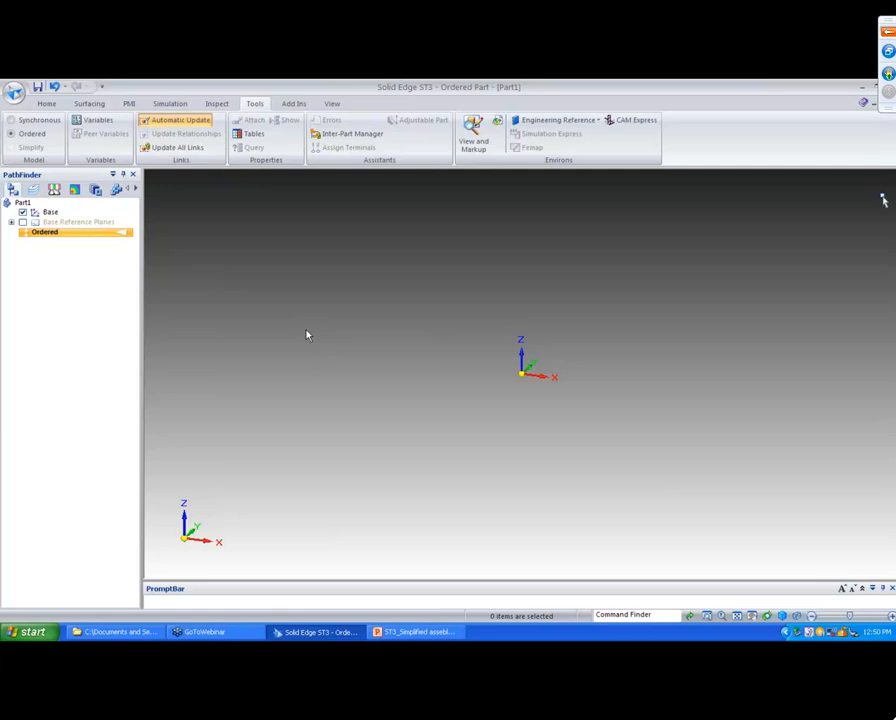
# - Insert Pipe CS.par from the Lunch Bytes 05262011 folder as a part copy, filtering the files to Part Document (*.par)
pyautogui.click(46, 103)
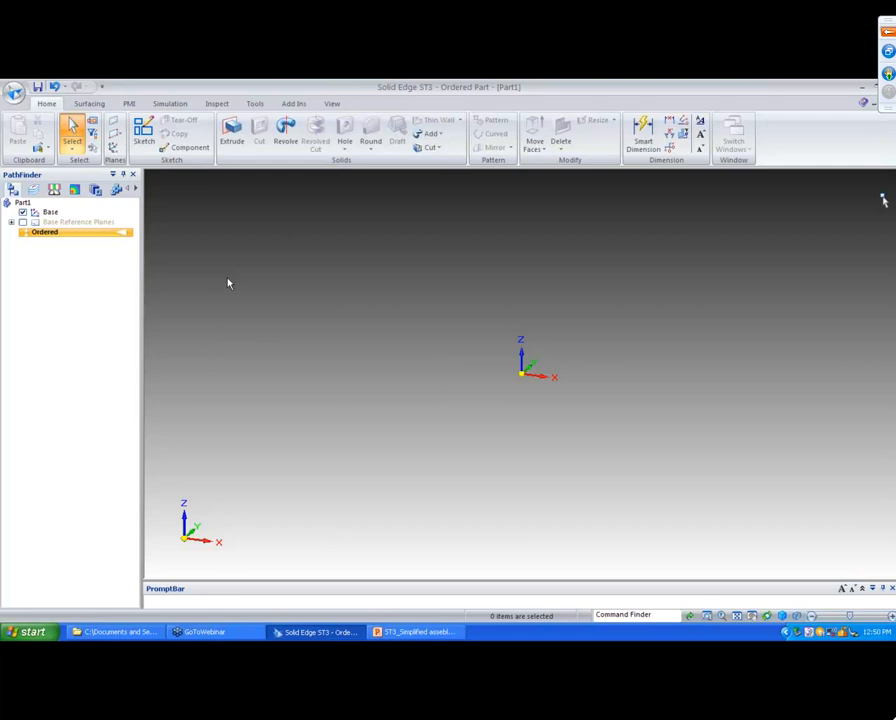
pyautogui.click(47, 148)
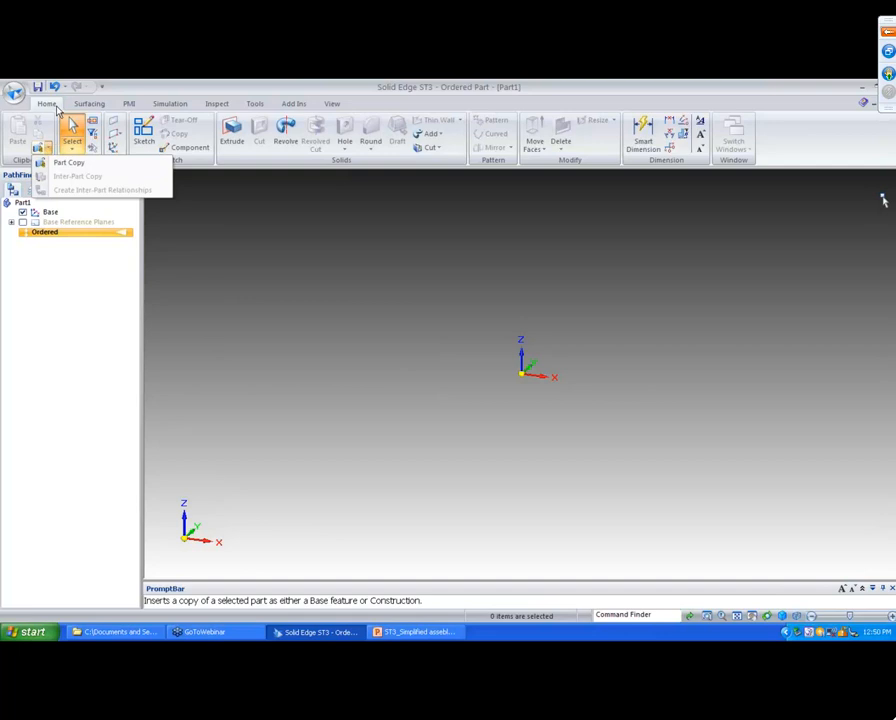
pyautogui.click(57, 168)
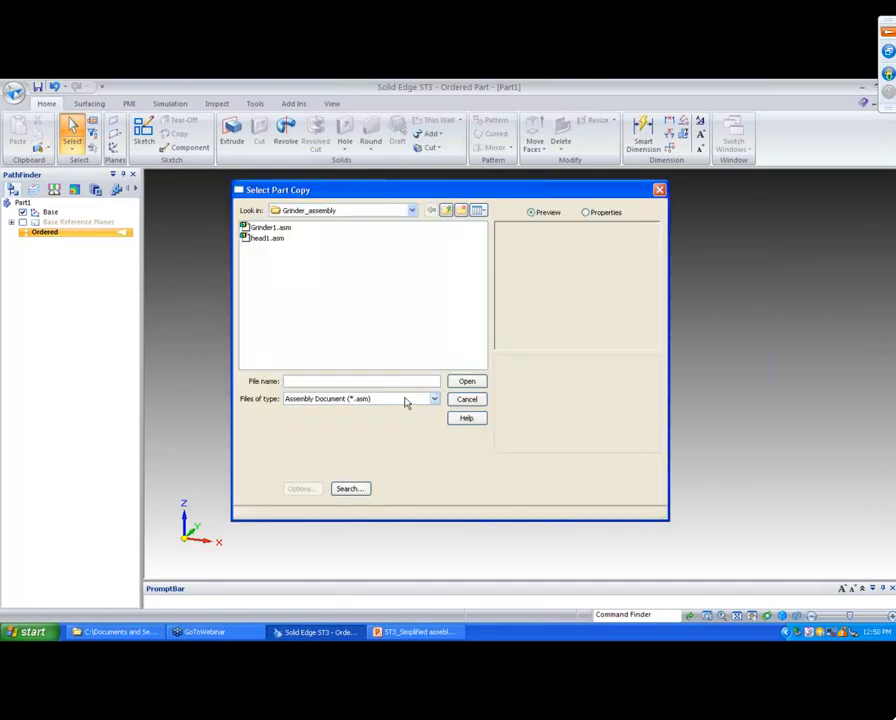
pyautogui.click(405, 399)
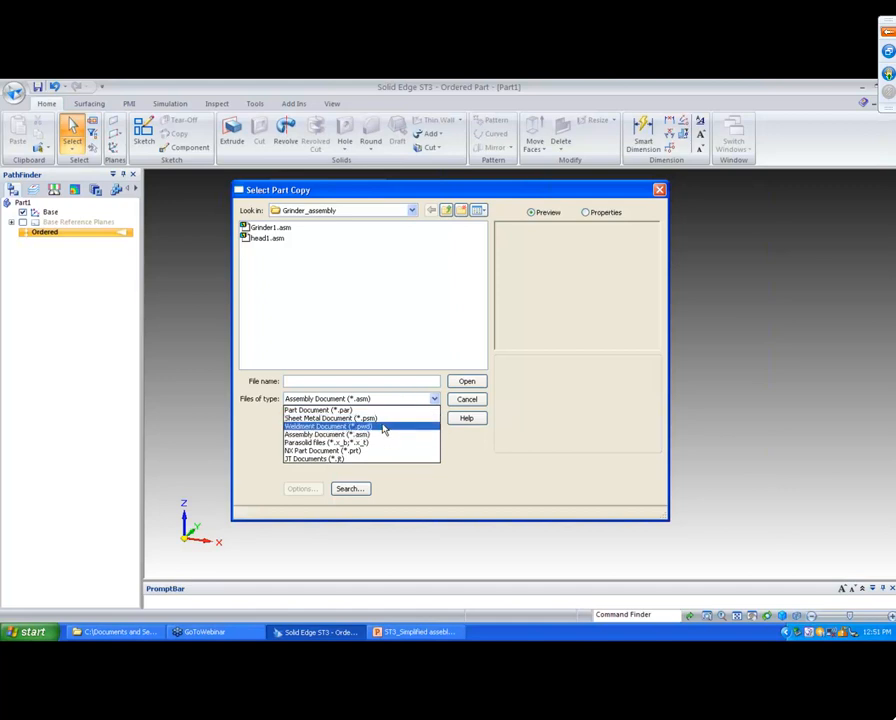
pyautogui.click(378, 411)
pyautogui.click(411, 211)
pyautogui.click(390, 273)
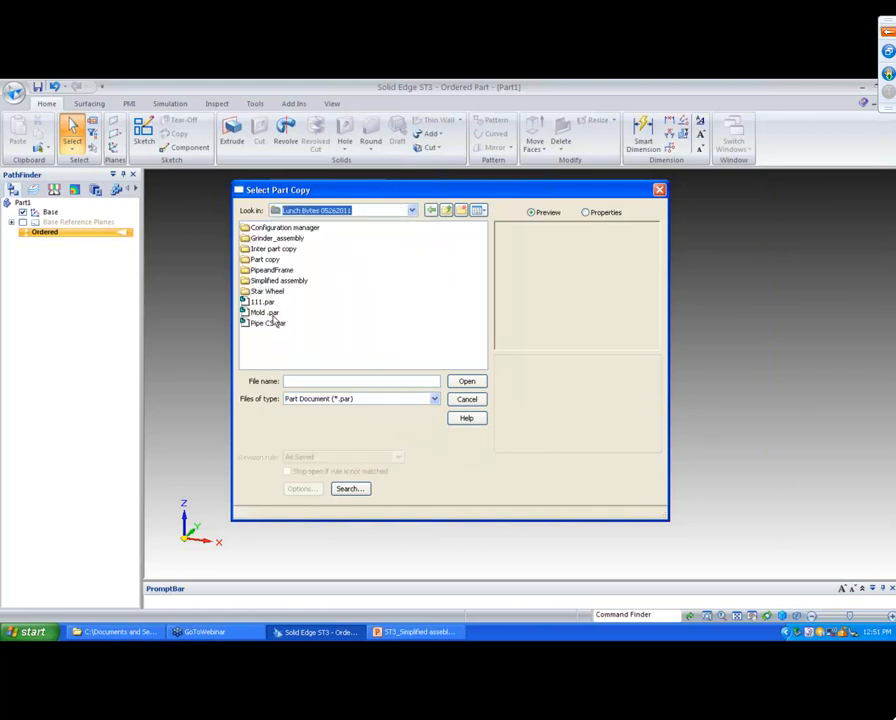
pyautogui.click(268, 313)
pyautogui.click(270, 323)
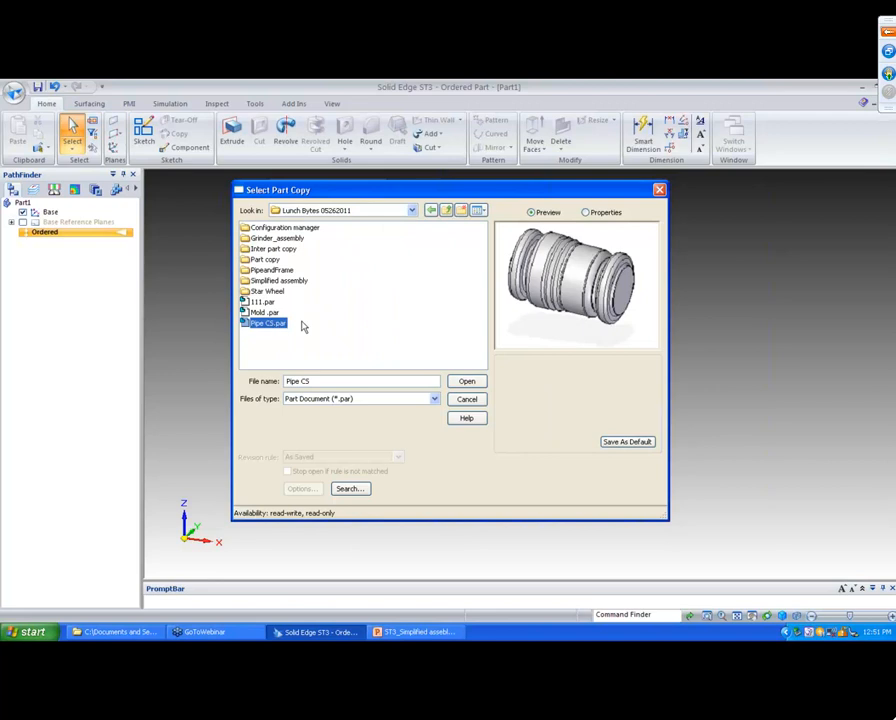
pyautogui.click(468, 381)
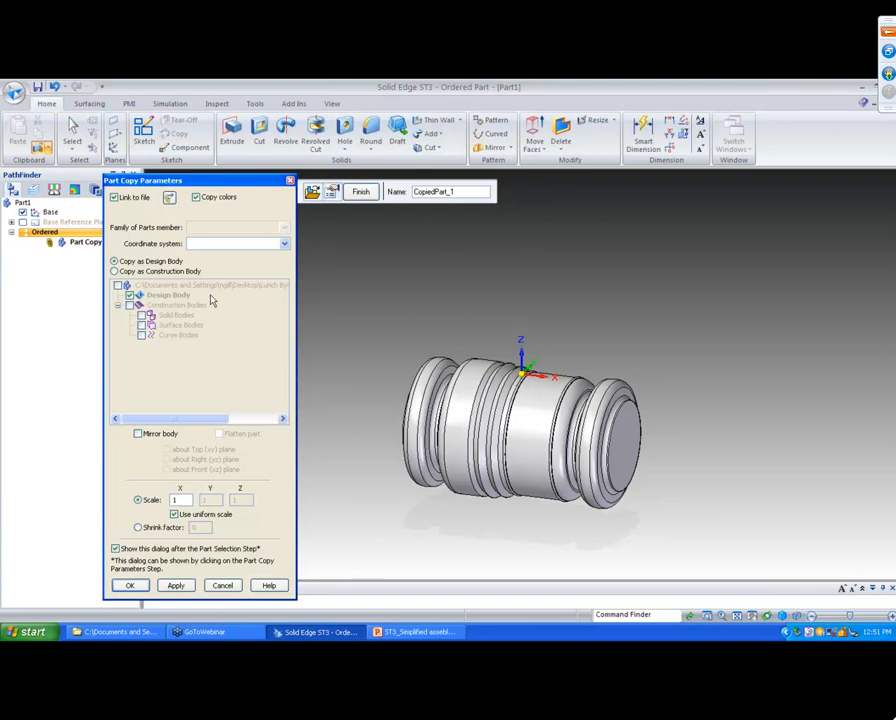
# - Keep the copy's link updating on Prompt for Update and accept it as a design body linked to the file
pyautogui.click(170, 201)
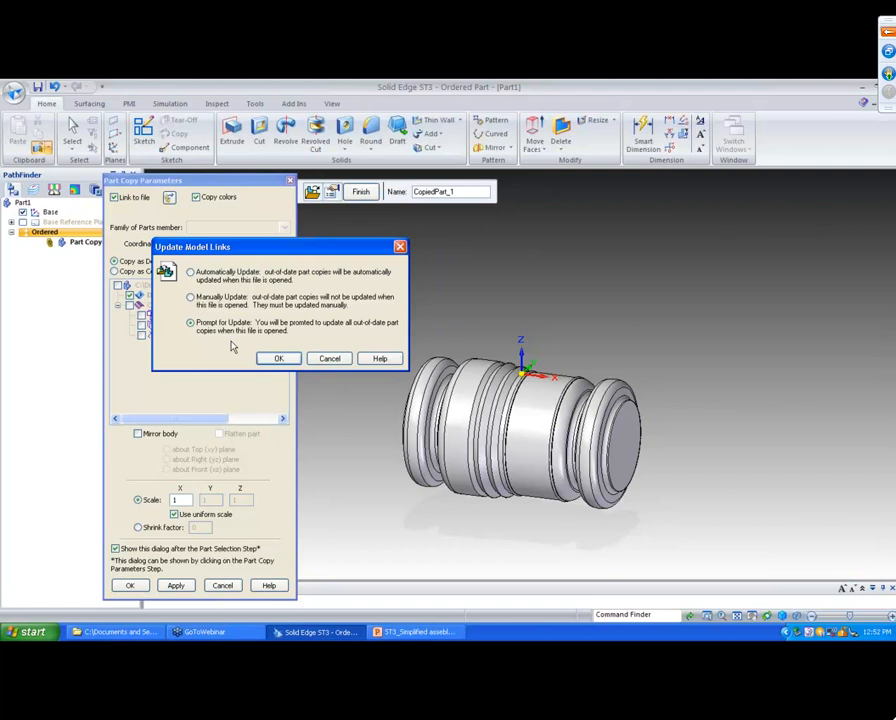
pyautogui.click(279, 358)
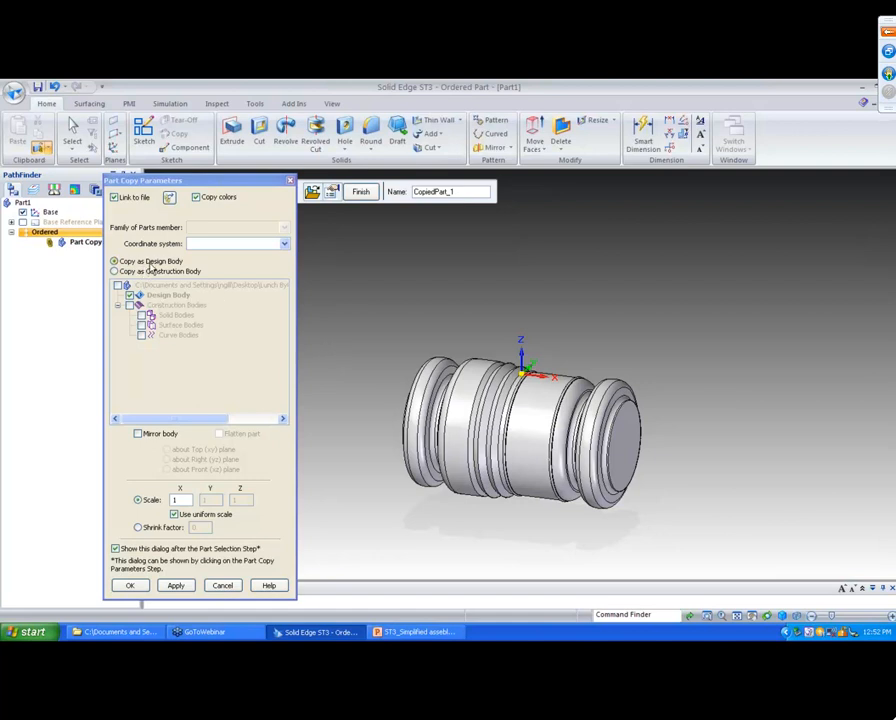
pyautogui.click(128, 586)
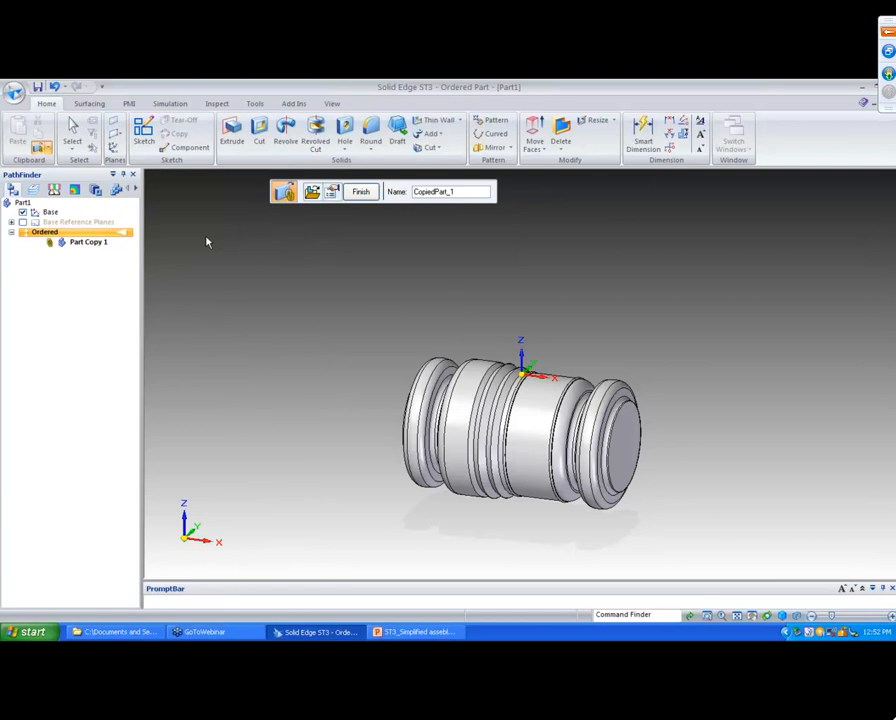
# - Section the display of the copied pipe with two clipping planes parallel to its end face to inspect its interior
pyautogui.click(332, 104)
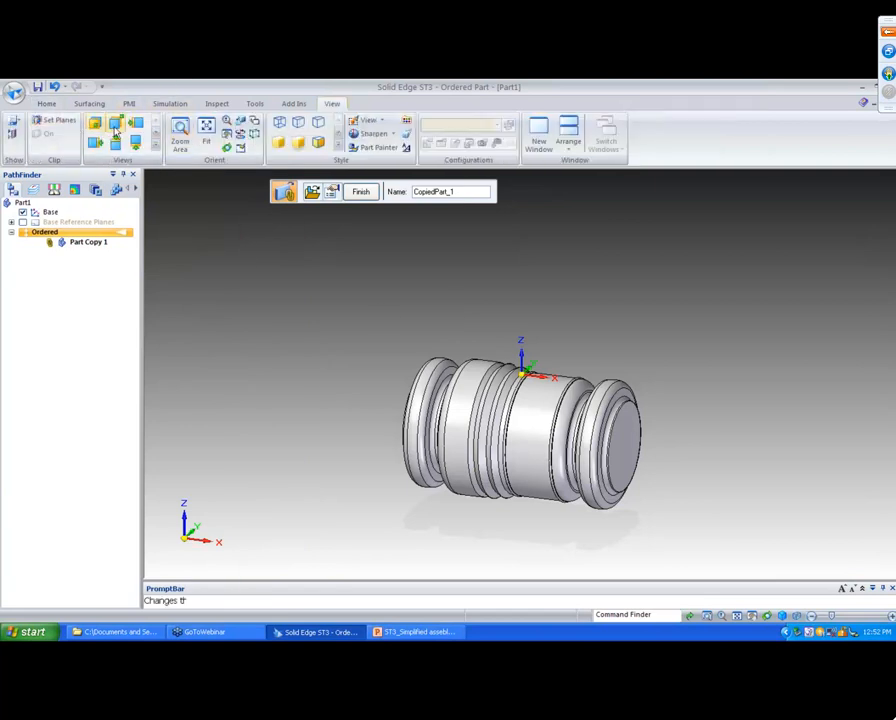
pyautogui.click(55, 120)
pyautogui.click(631, 446)
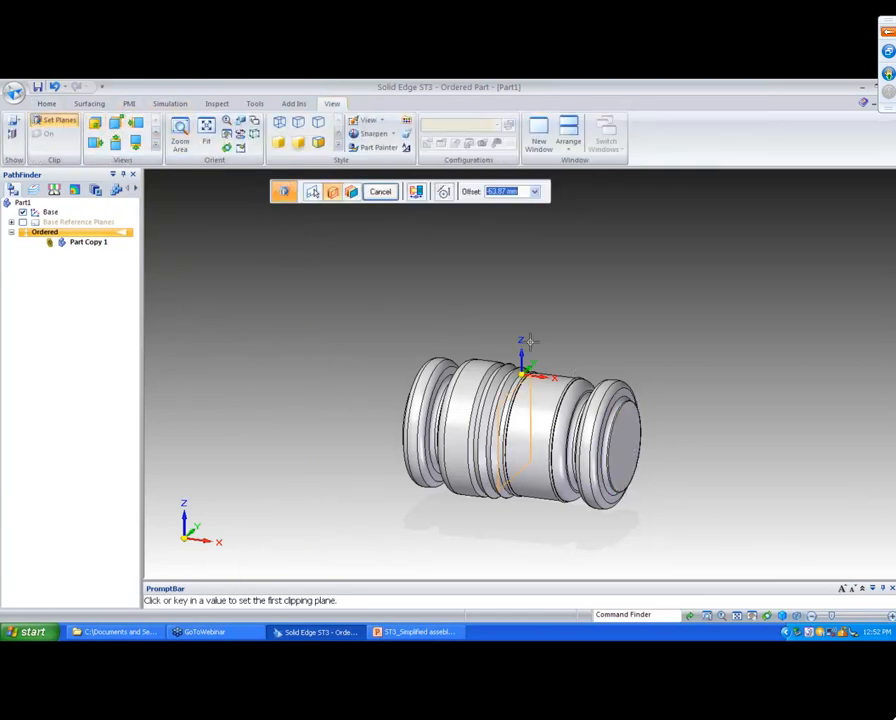
pyautogui.click(564, 354)
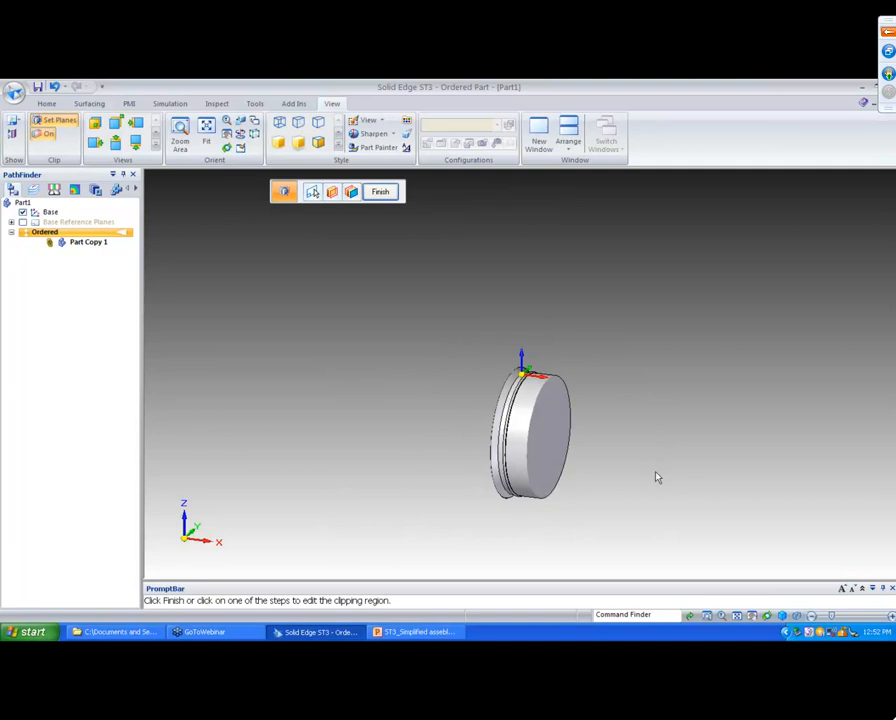
pyautogui.click(380, 191)
# - Edit the part copy's definition to Copy as Construction Body, apply the change and finish the feature
pyautogui.rightClick(88, 246)
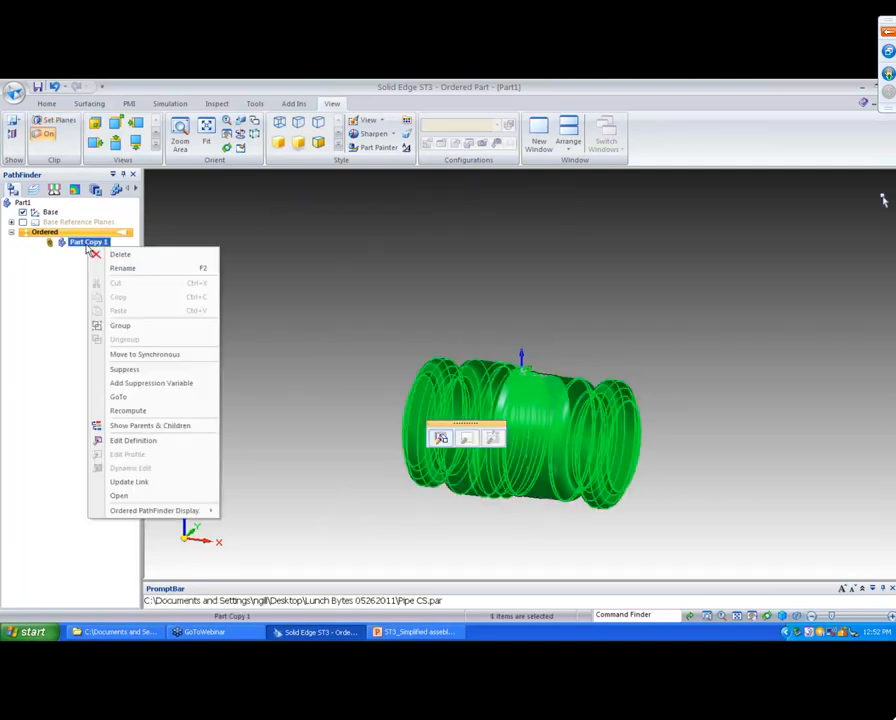
pyautogui.click(148, 442)
pyautogui.click(332, 192)
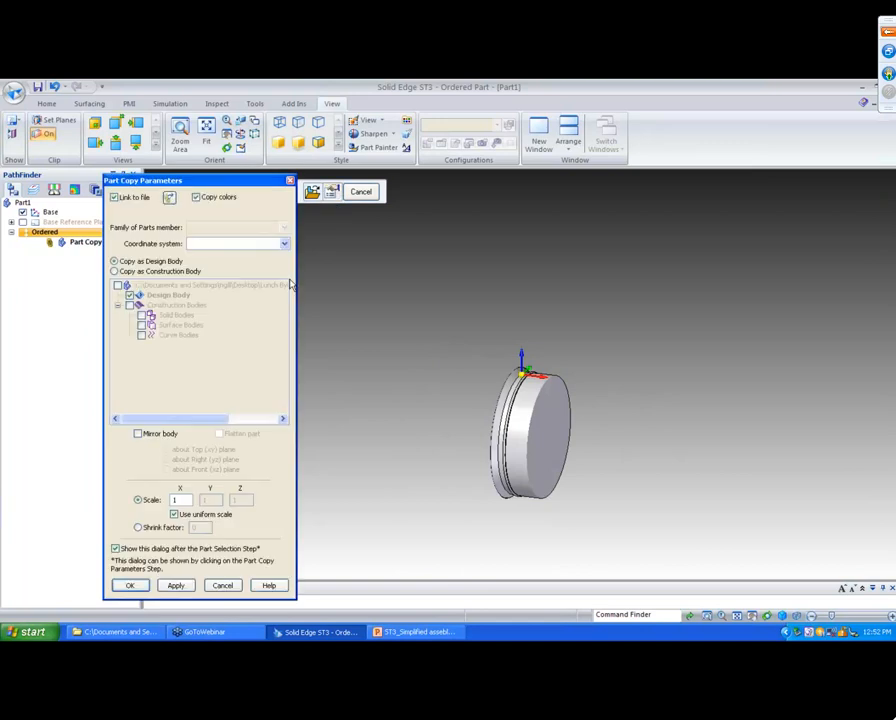
pyautogui.click(115, 271)
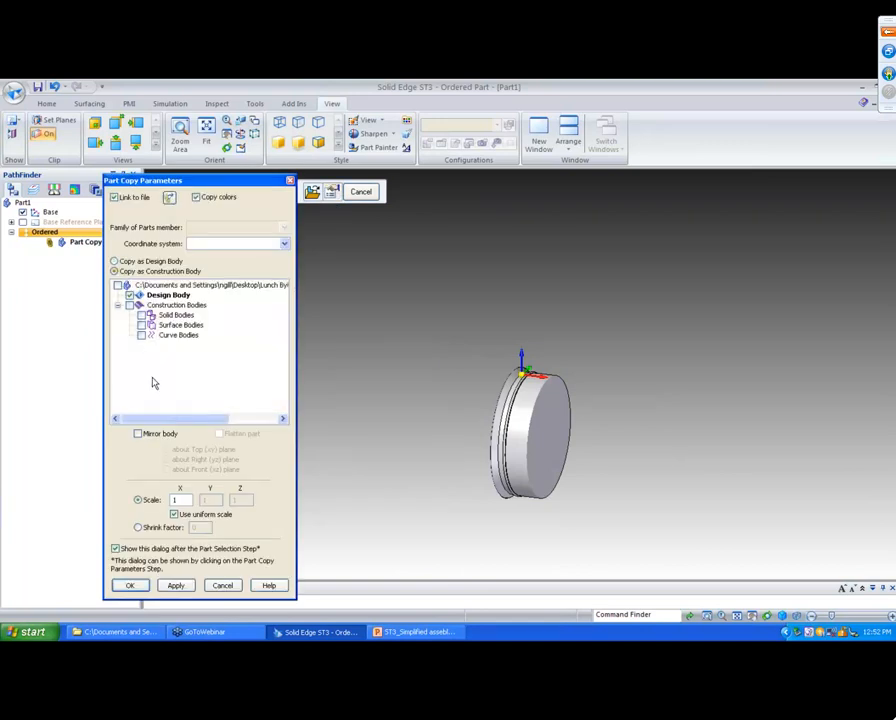
pyautogui.click(182, 585)
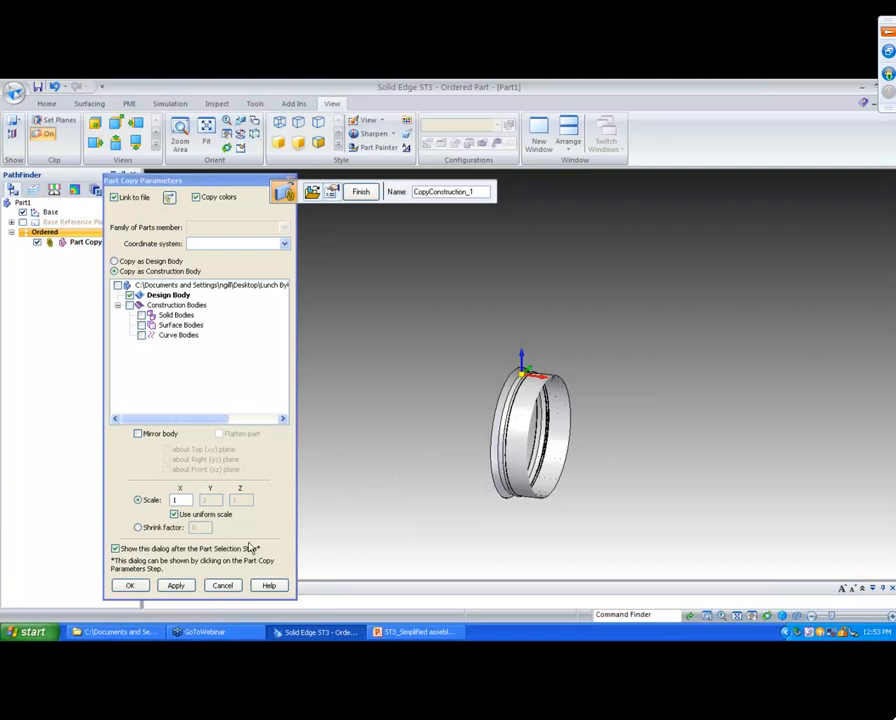
pyautogui.click(170, 587)
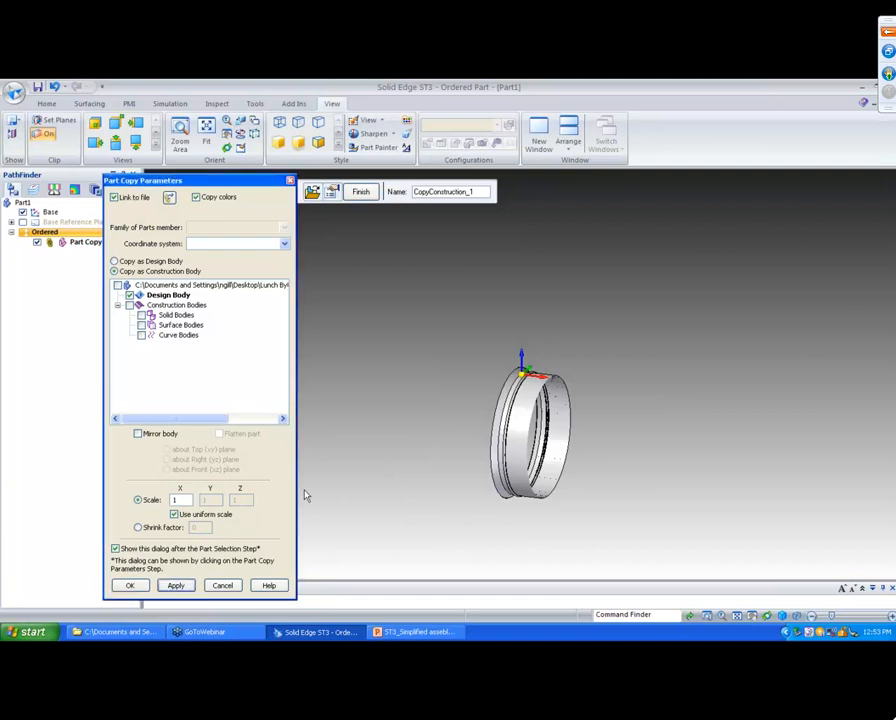
pyautogui.click(133, 587)
pyautogui.click(362, 192)
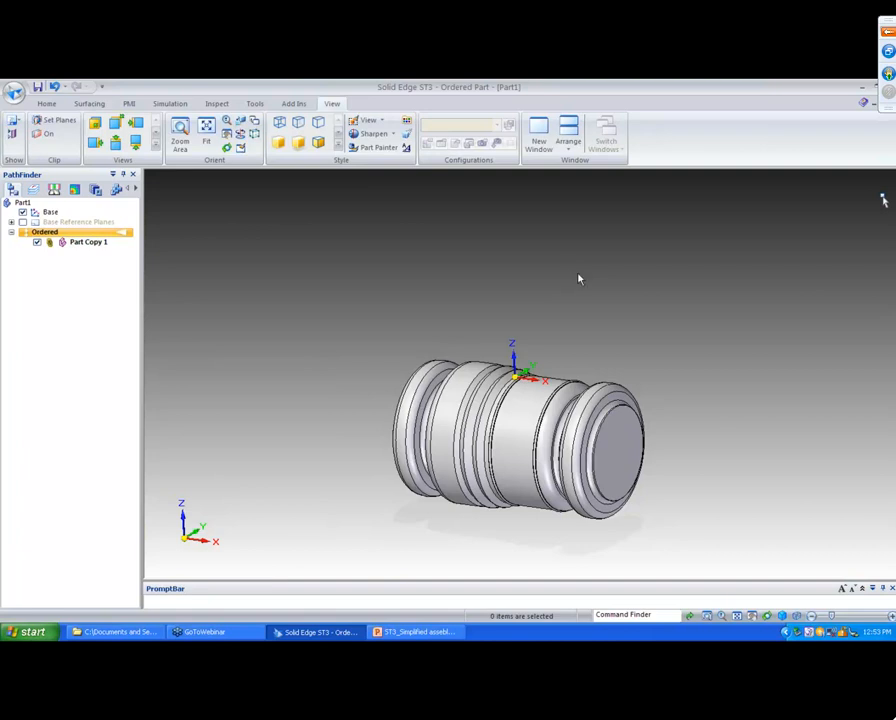
# - Start an extrusion on the pipe's flat end face and sketch a 100 mm diameter circle centred on the pipe axis
pyautogui.click(46, 103)
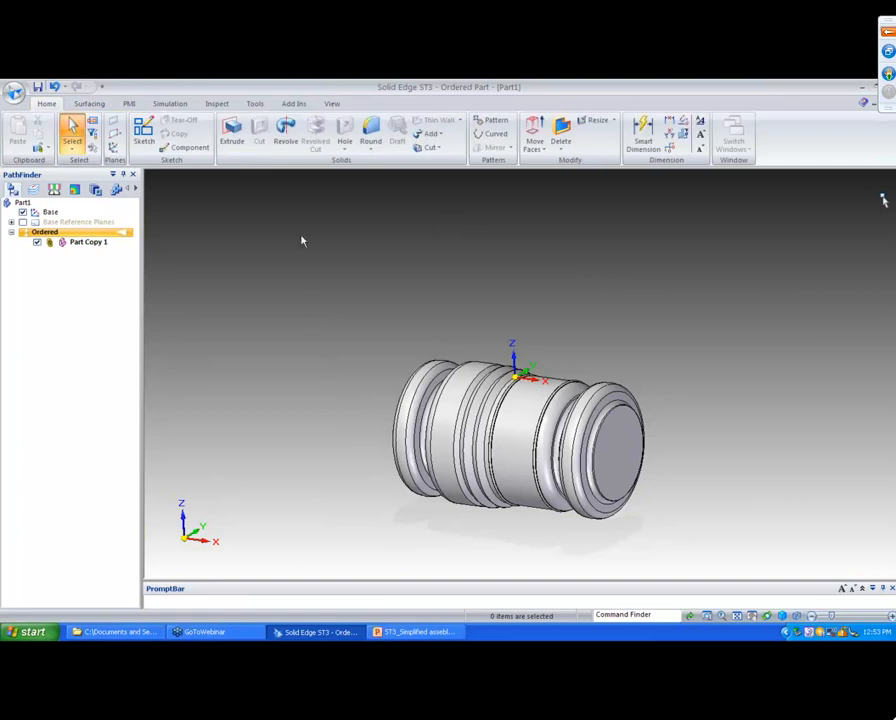
pyautogui.click(233, 138)
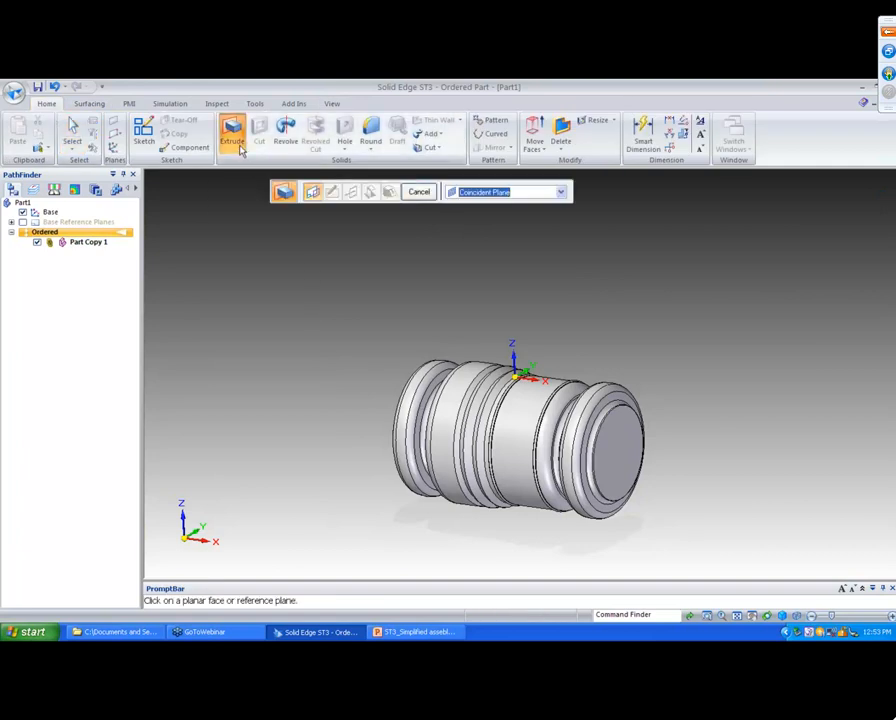
pyautogui.click(632, 452)
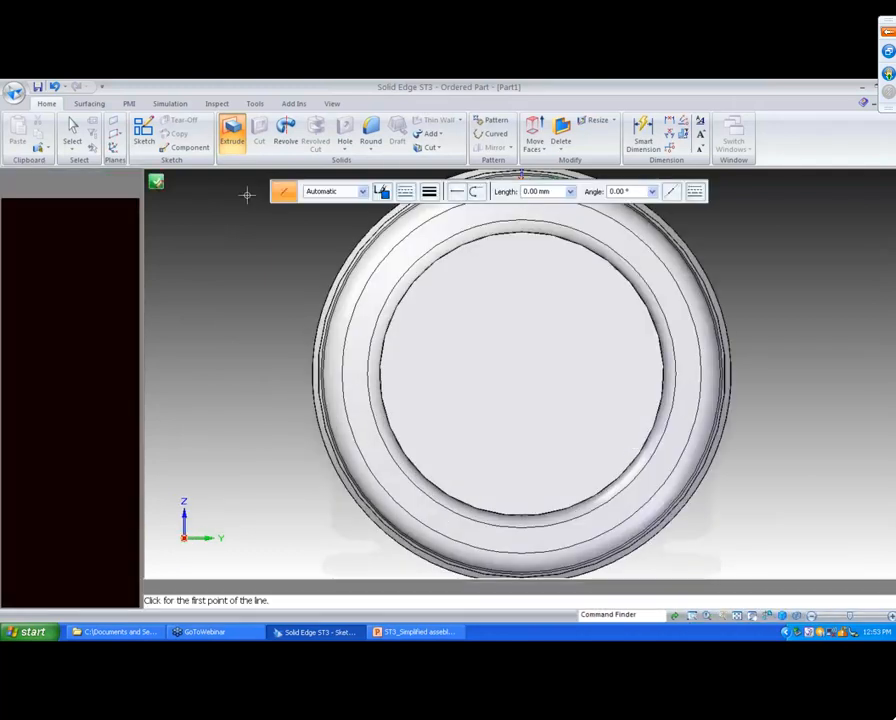
pyautogui.click(141, 148)
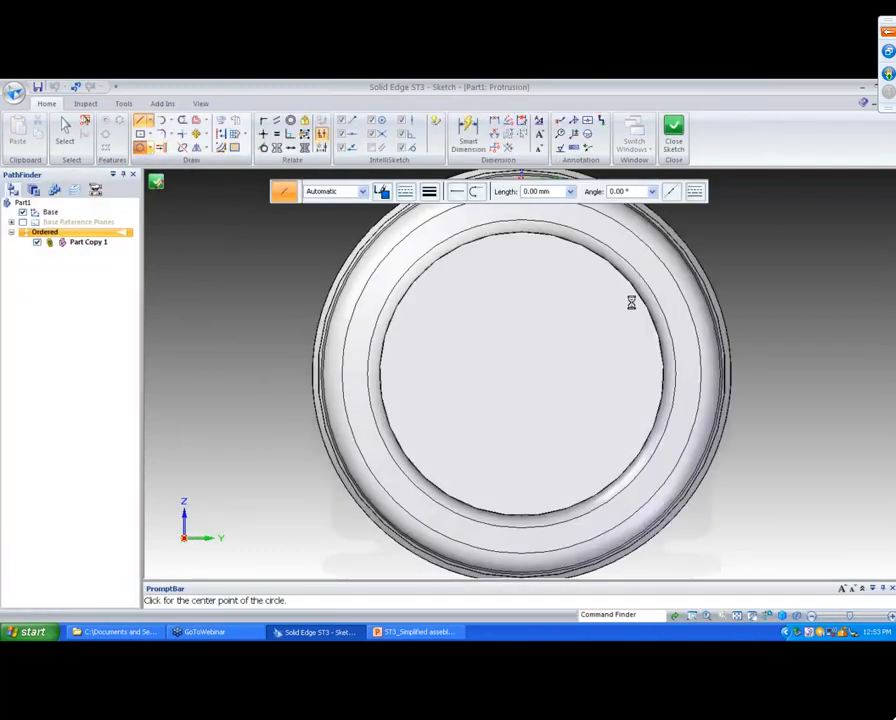
pyautogui.click(518, 375)
pyautogui.write('100')
pyautogui.press('Tab')
pyautogui.click(774, 306)
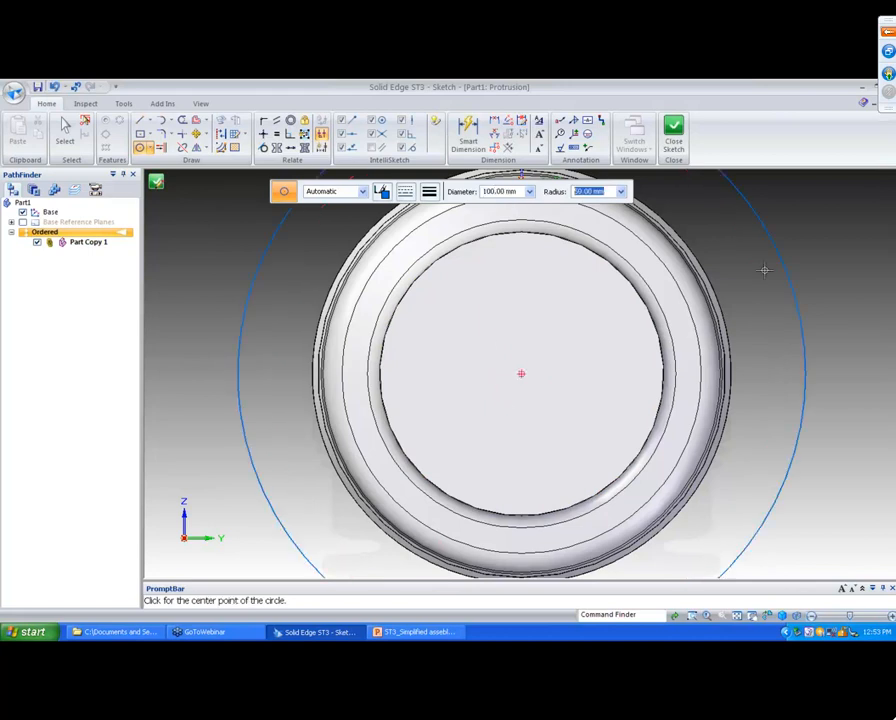
pyautogui.click(674, 133)
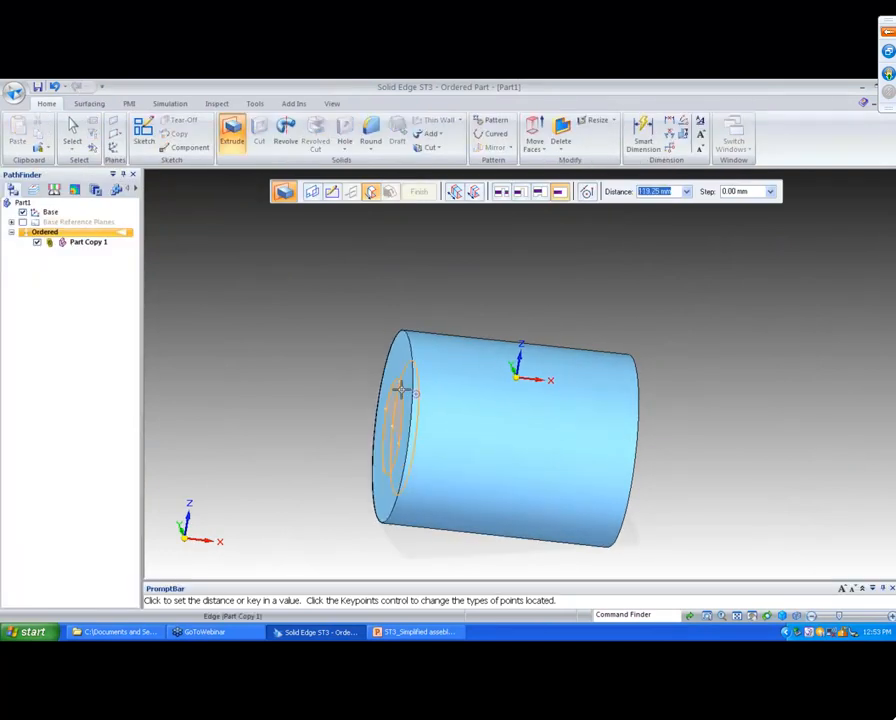
# - Extrude the circle along the pipe up to the edge of its opposite end face and finish the protrusion
pyautogui.rightClick(468, 384)
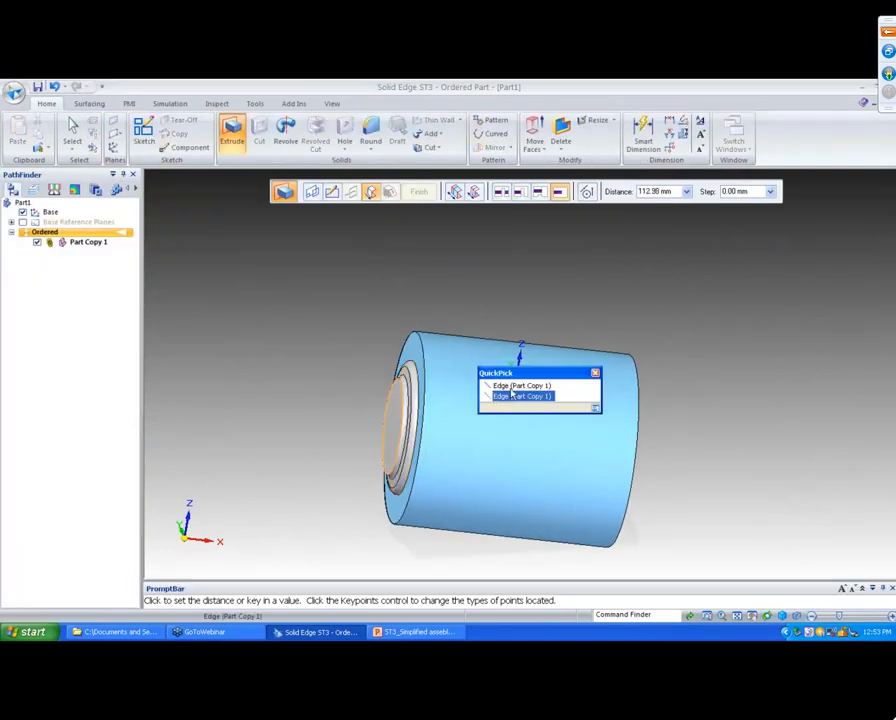
pyautogui.click(511, 388)
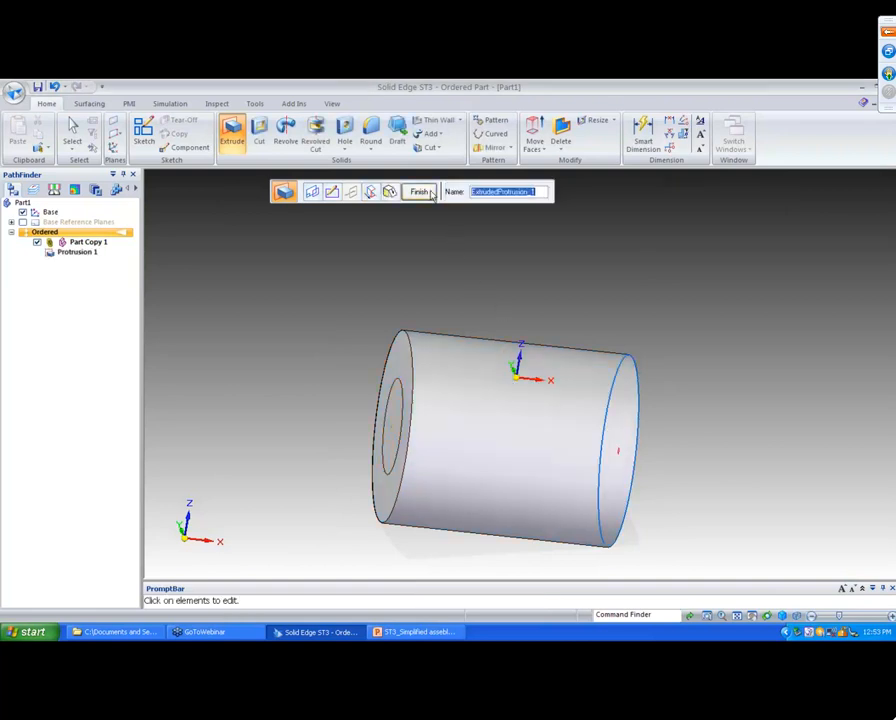
pyautogui.click(418, 191)
pyautogui.press('Escape')
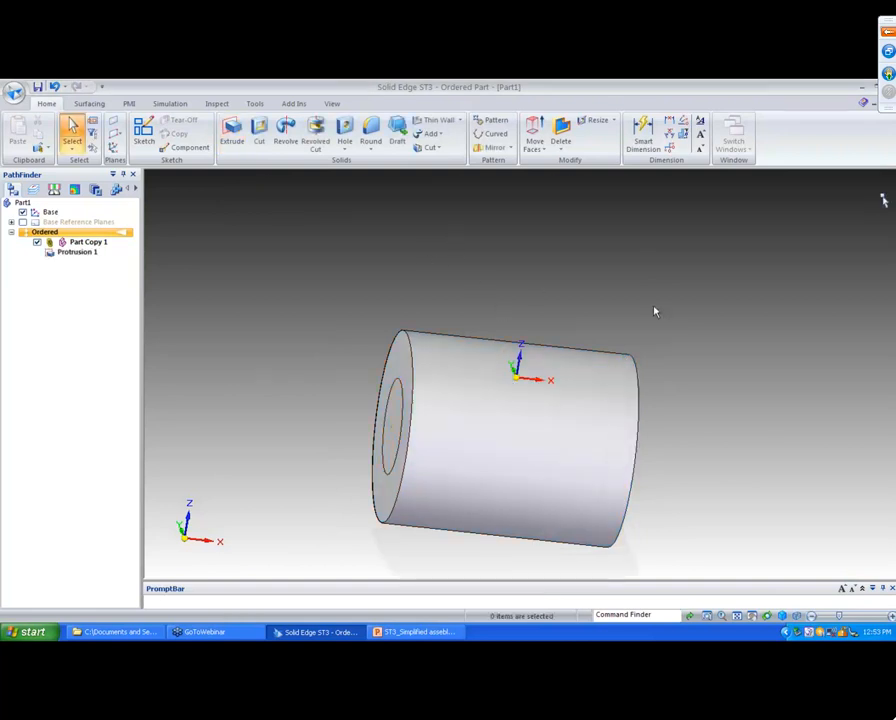
pyautogui.moveTo(654, 306); pyautogui.dragTo(655, 303, button='middle')
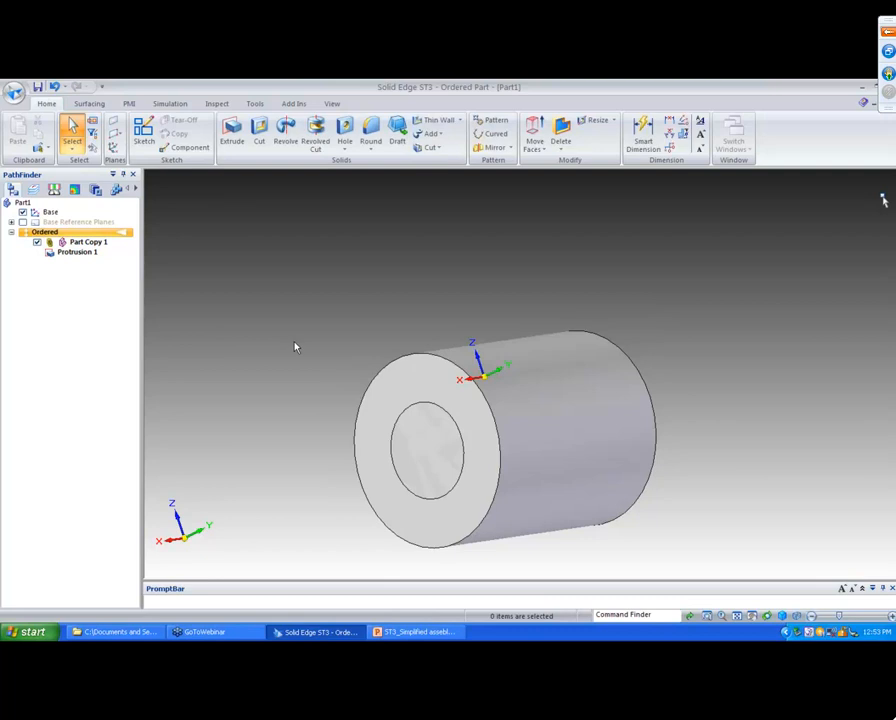
# - Subtract the copied pipe construction body from the cylindrical protrusion with a Boolean feature and finish it
pyautogui.click(88, 104)
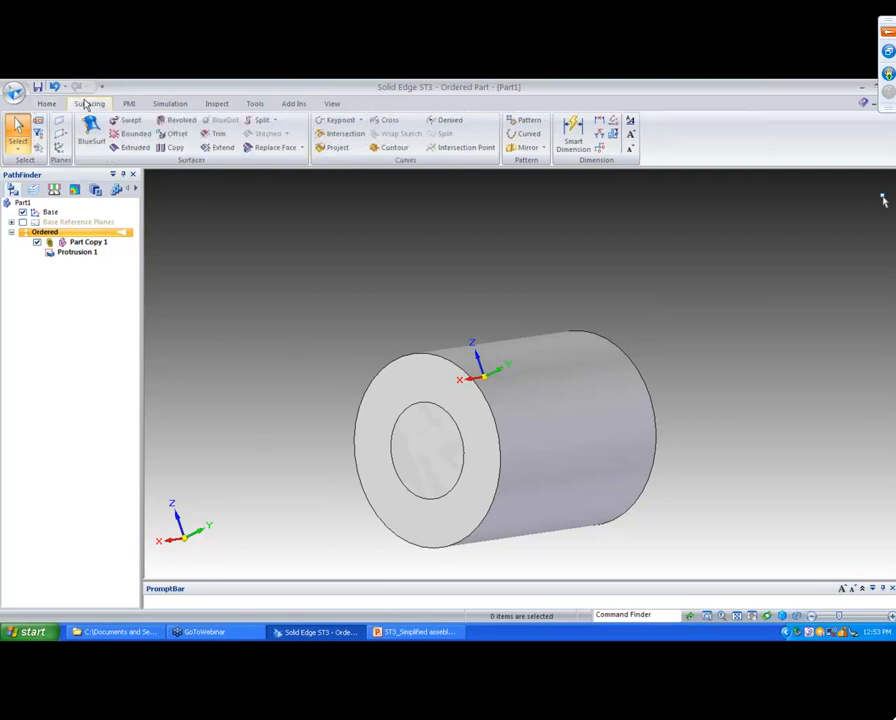
pyautogui.click(302, 149)
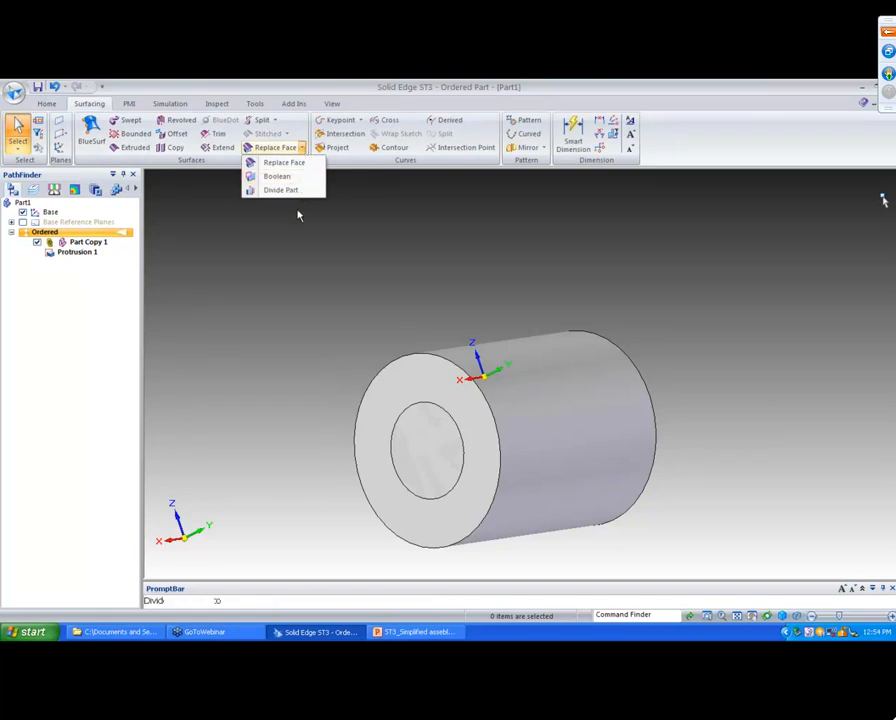
pyautogui.click(278, 176)
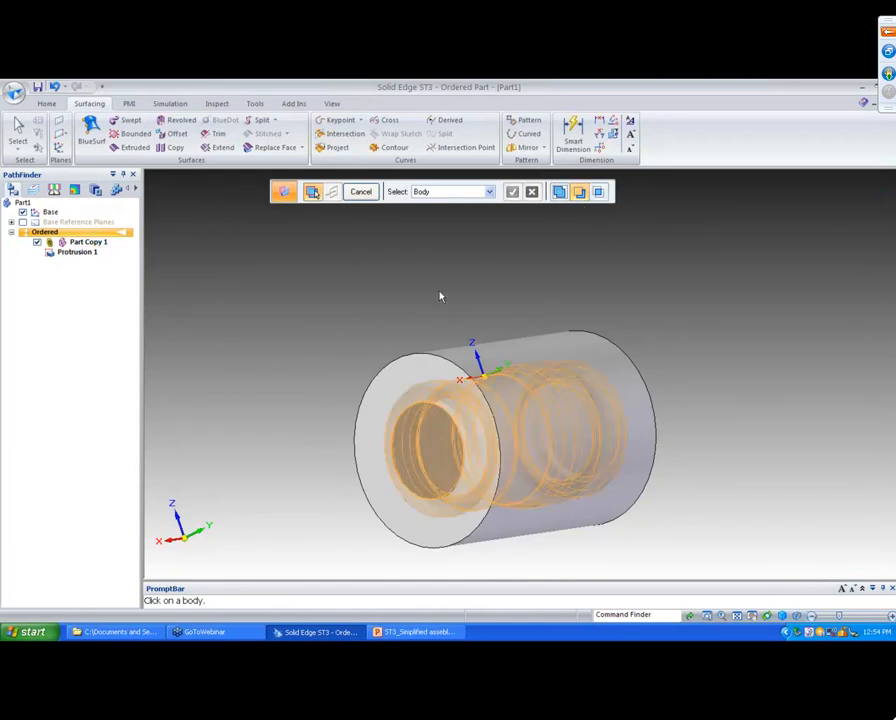
pyautogui.click(418, 436)
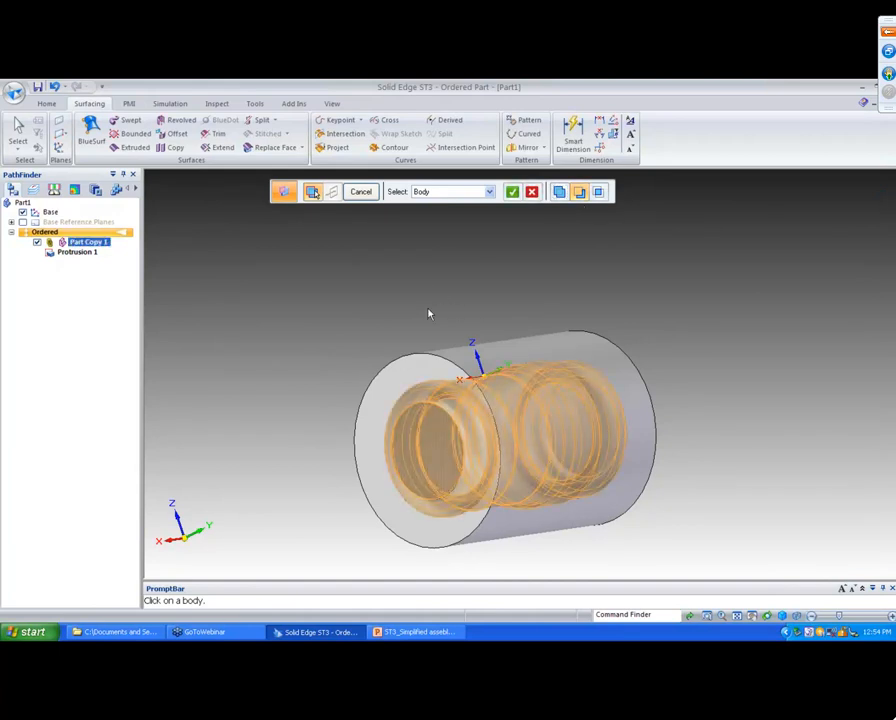
pyautogui.rightClick(428, 309)
pyautogui.click(363, 196)
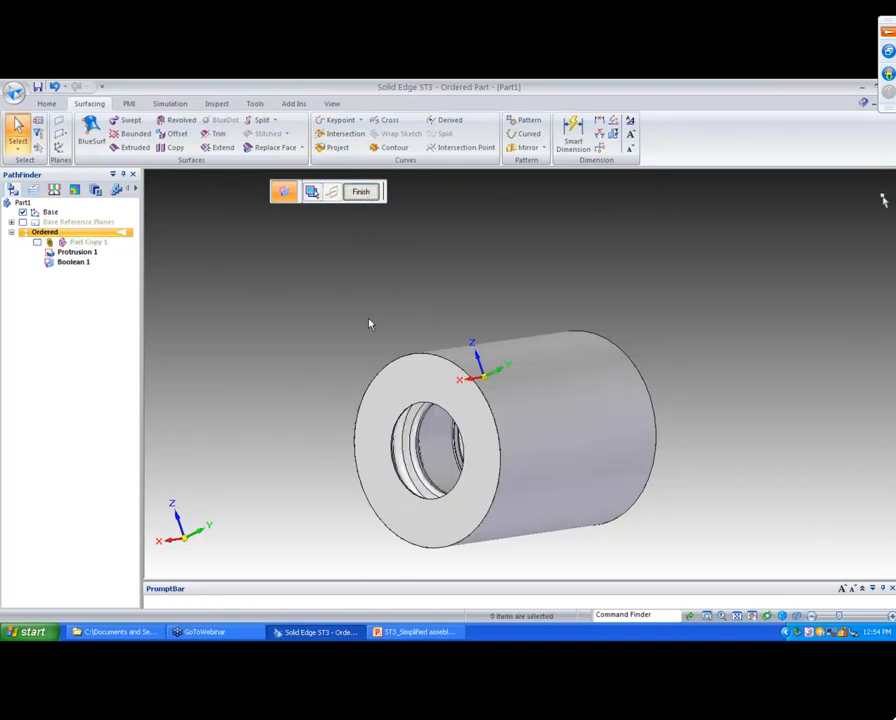
pyautogui.moveTo(369, 323); pyautogui.dragTo(358, 344, button='middle')
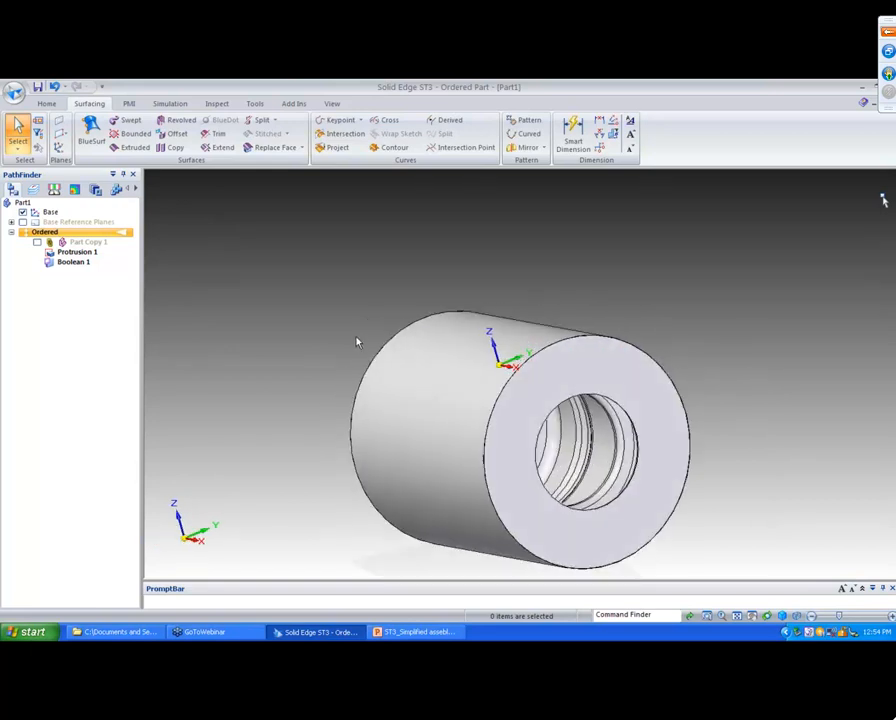
# - Edit the part copy's definition to a uniform scale of 1.2, accept it and finish the feature
pyautogui.rightClick(80, 243)
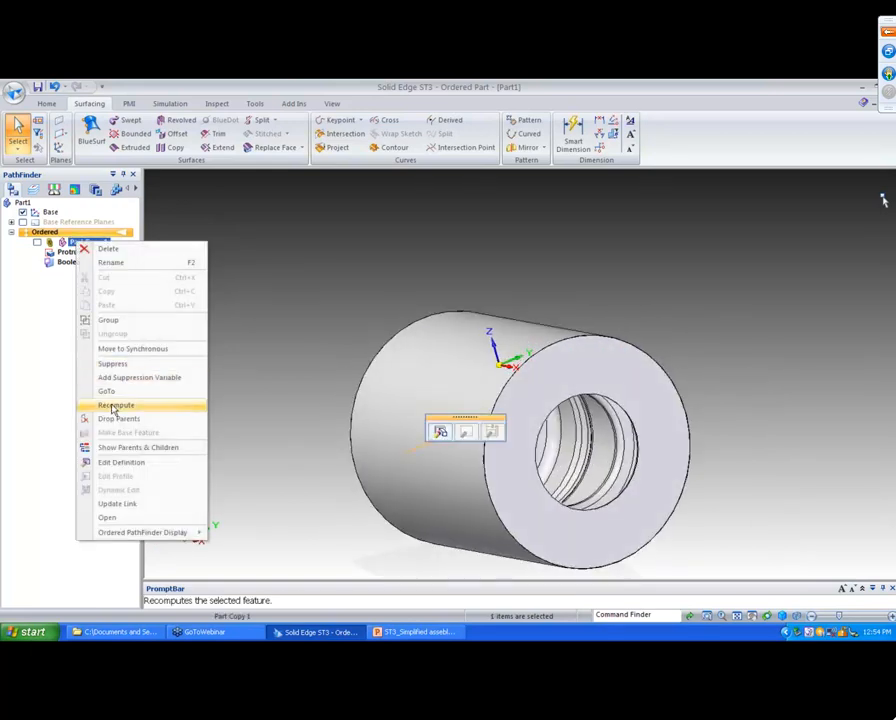
pyautogui.click(116, 462)
pyautogui.click(332, 191)
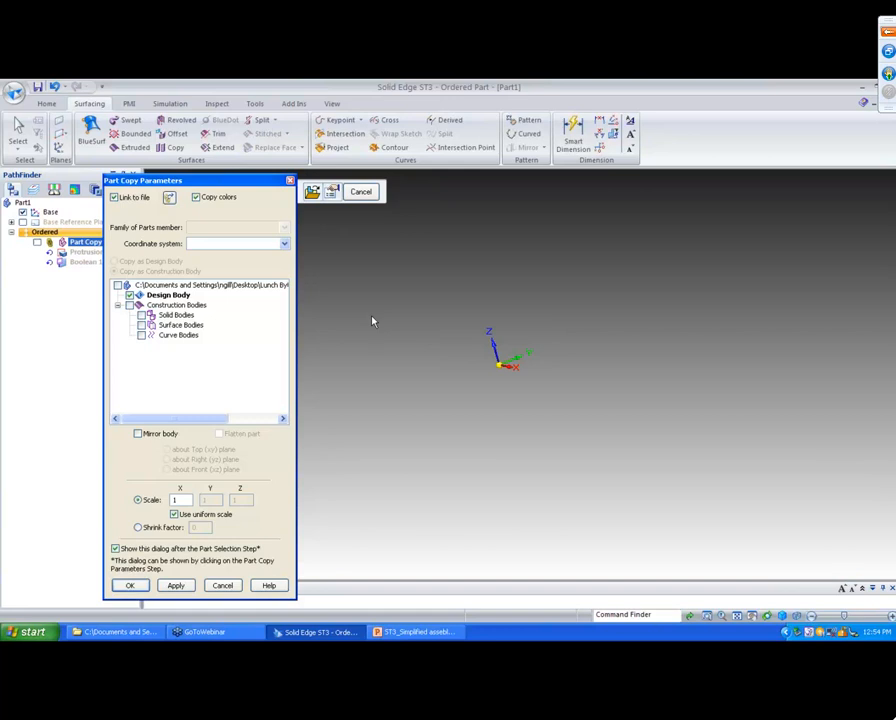
pyautogui.click(181, 500)
pyautogui.write('.2')
pyautogui.click(130, 585)
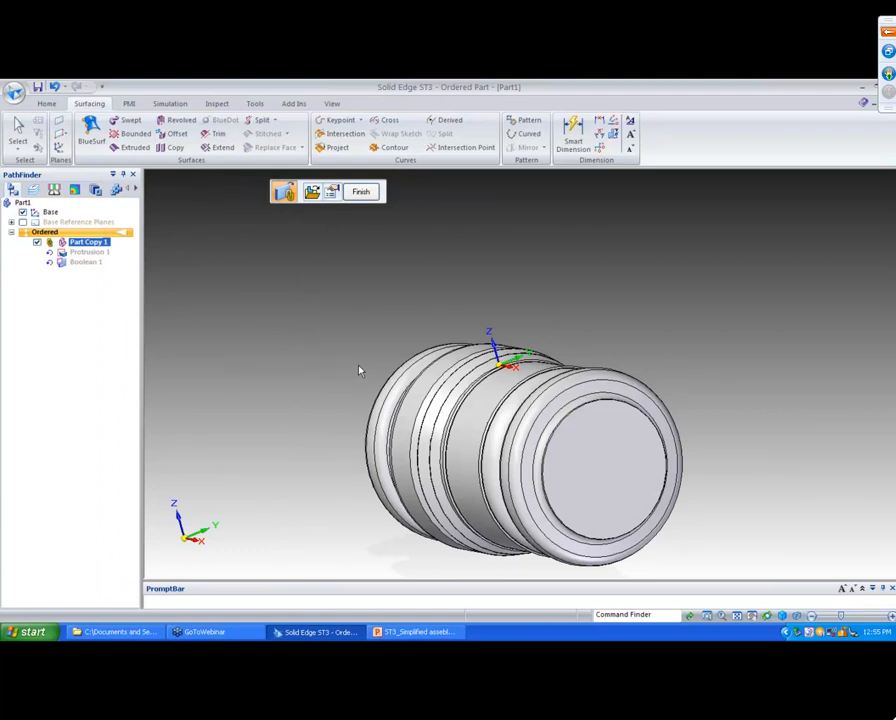
pyautogui.click(18, 132)
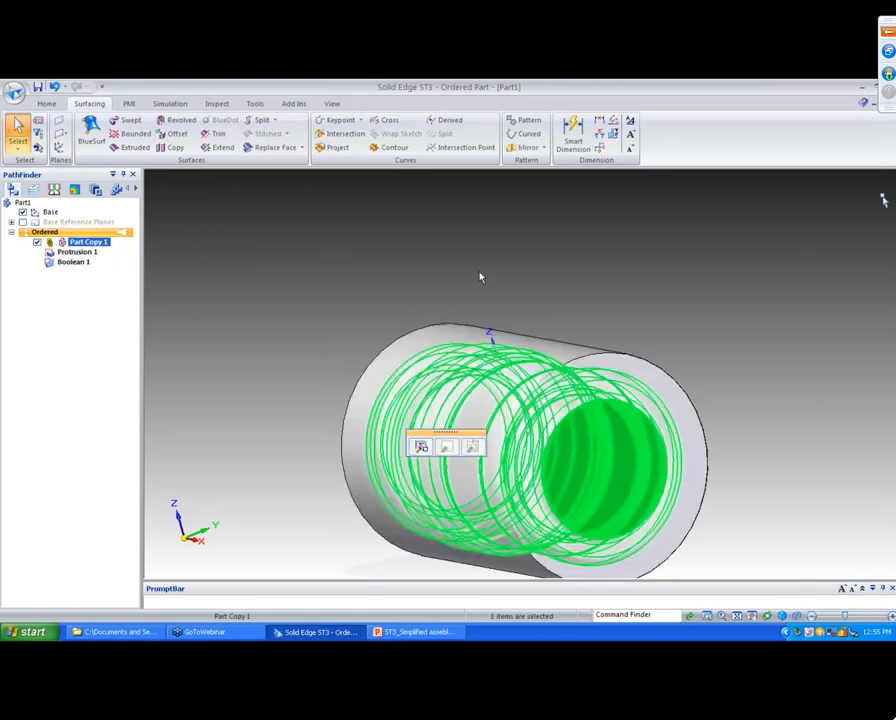
pyautogui.click(480, 277)
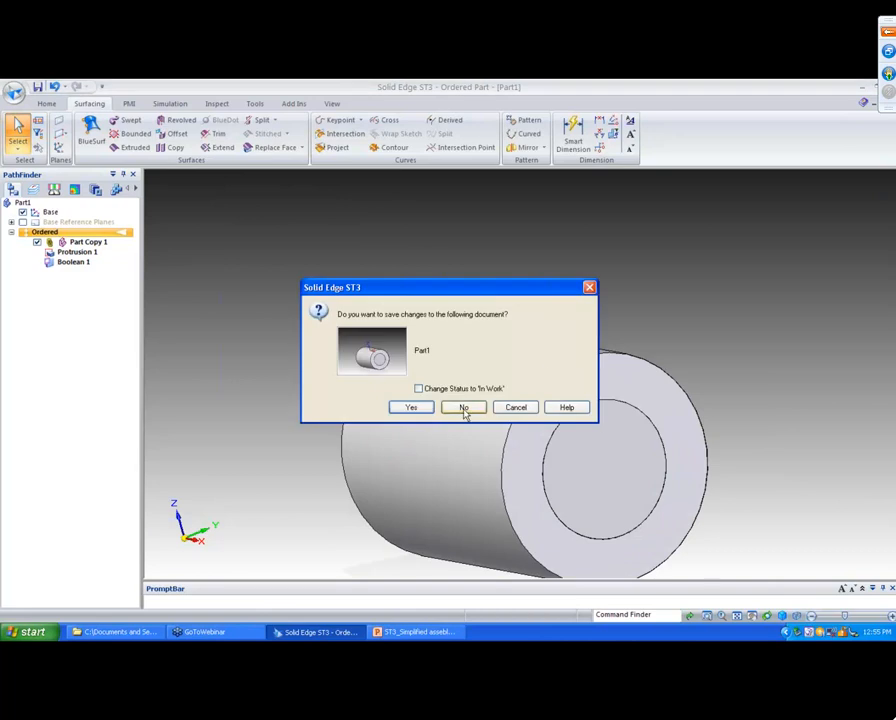
# - Close the part without saving and open the assembly Star Wheel Box.asm from the Star Wheel folder
pyautogui.click(464, 410)
pyautogui.click(13, 92)
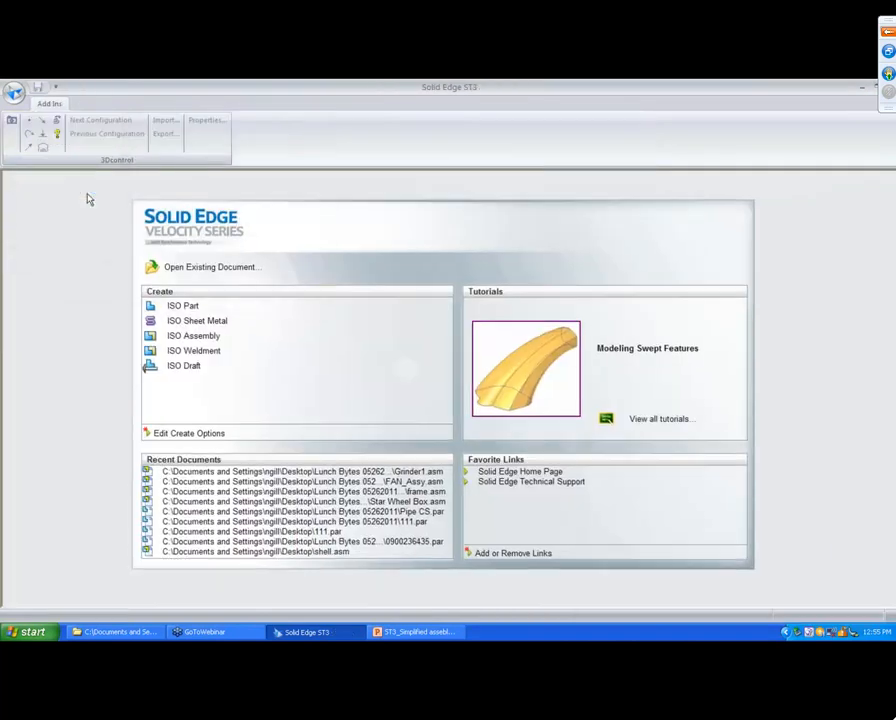
pyautogui.click(42, 142)
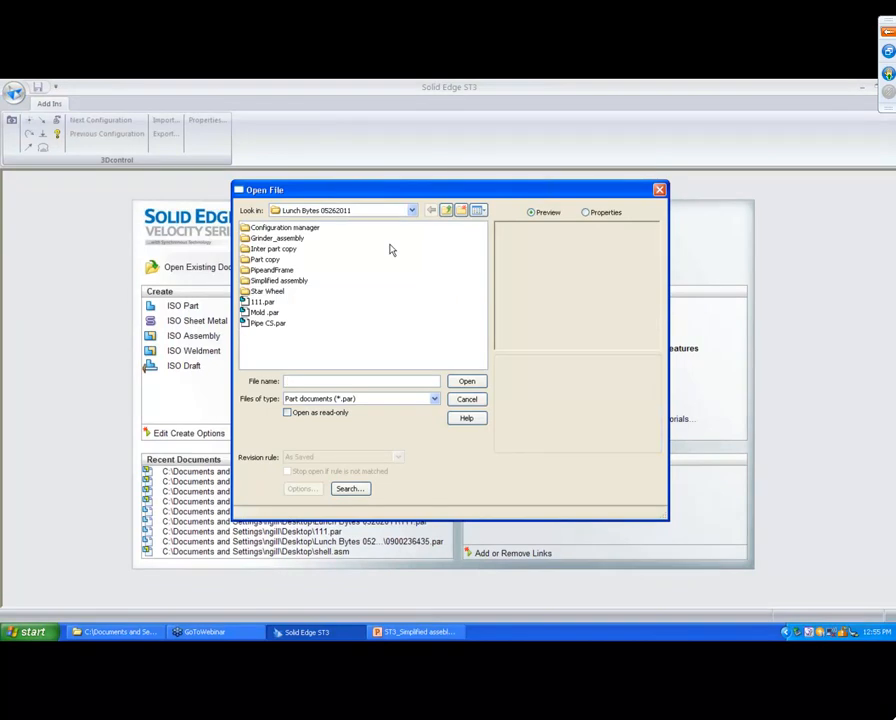
pyautogui.doubleClick(267, 291)
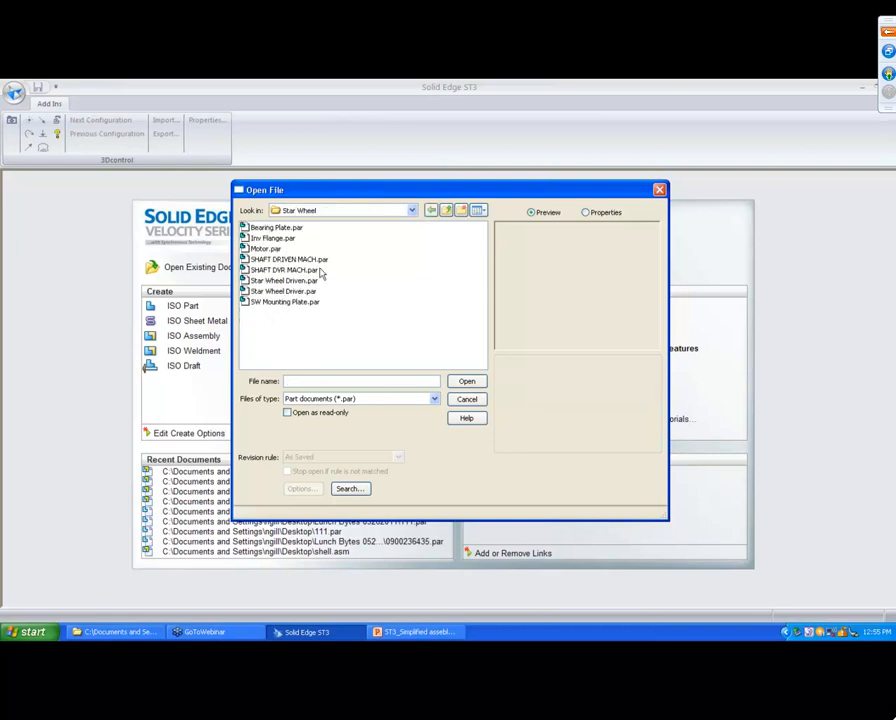
pyautogui.click(362, 398)
pyautogui.click(320, 417)
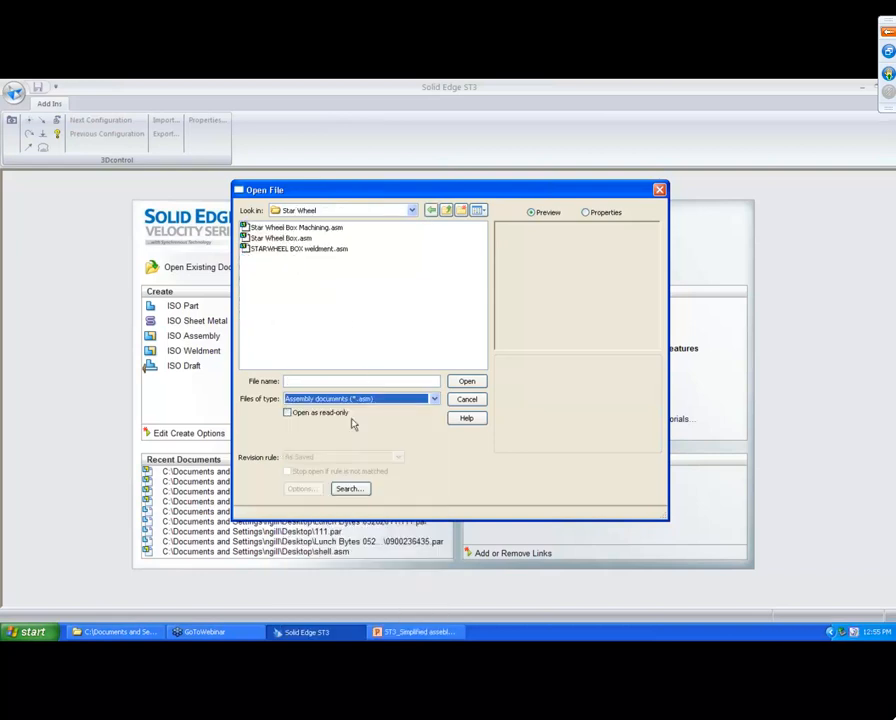
pyautogui.click(282, 238)
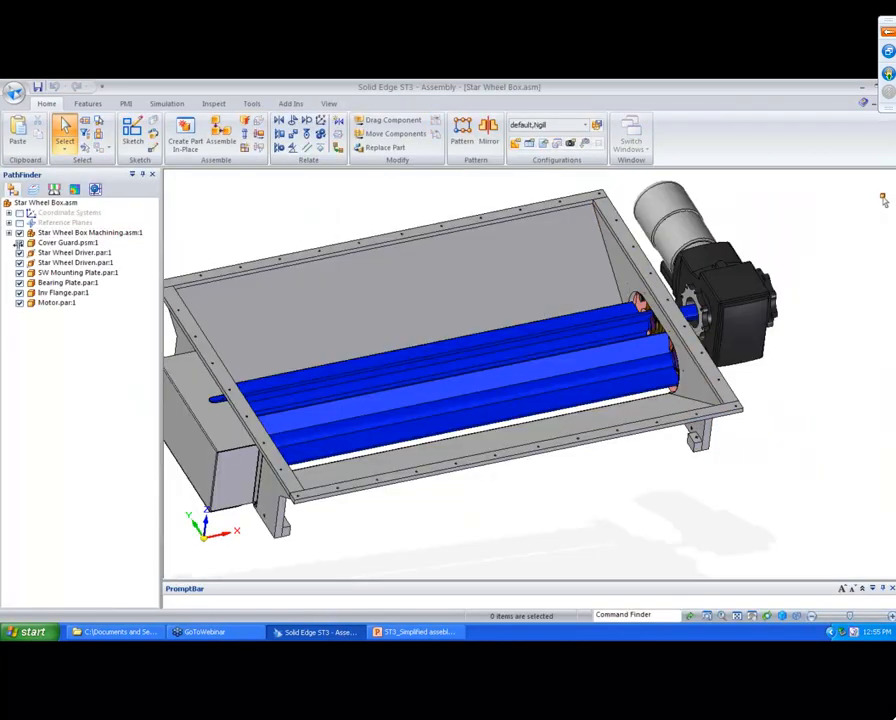
# - Hide Star Wheel Box Machining.asm, the SW Mounting Plate and the Bearing Plate to expose the flange beside the motor
pyautogui.click(19, 233)
pyautogui.click(19, 273)
pyautogui.click(19, 283)
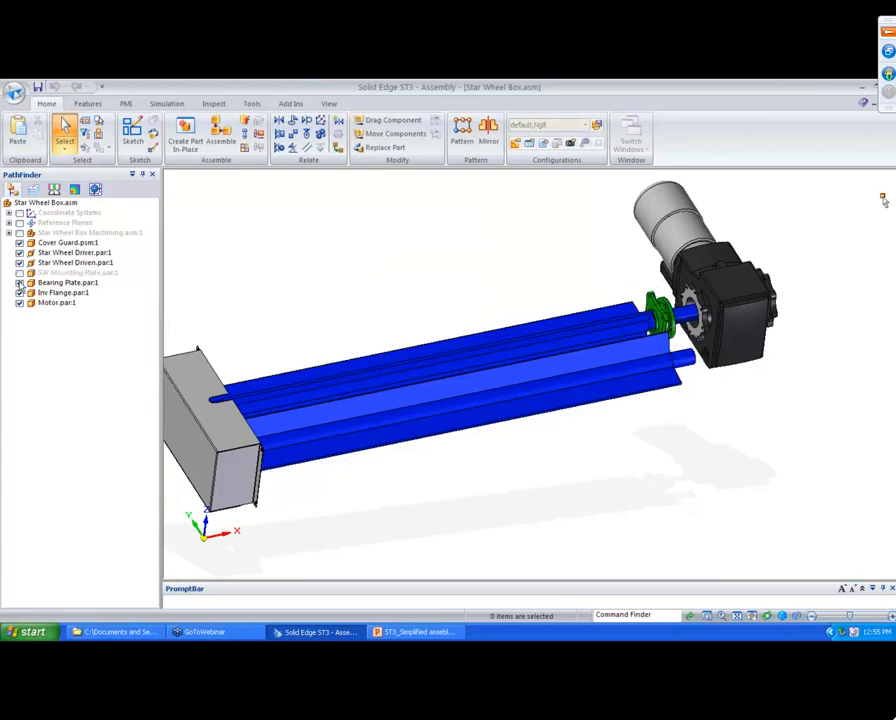
pyautogui.scroll(2, 750, 234)
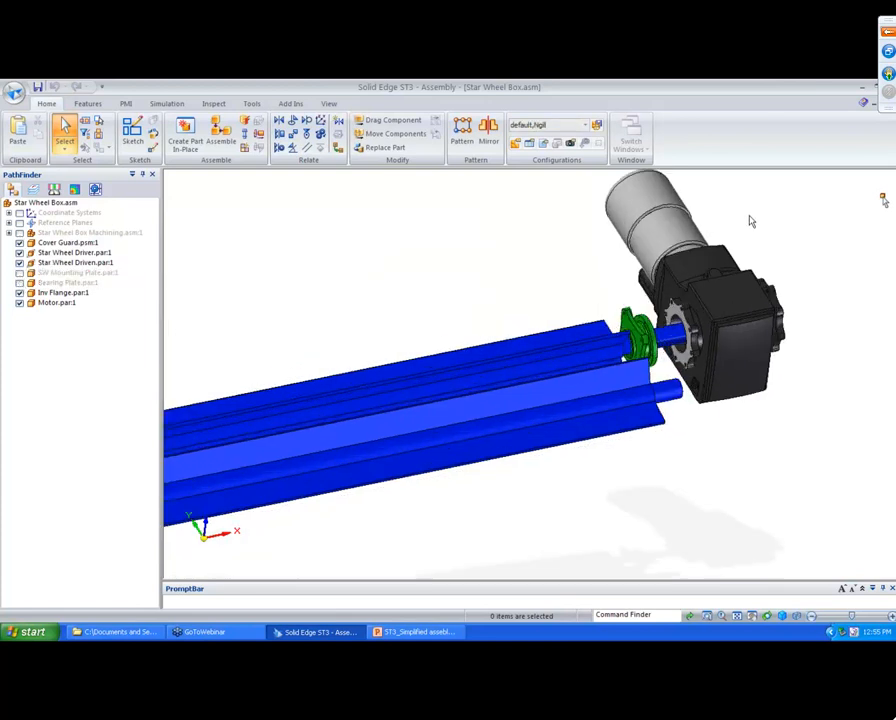
pyautogui.scroll(1, 752, 219)
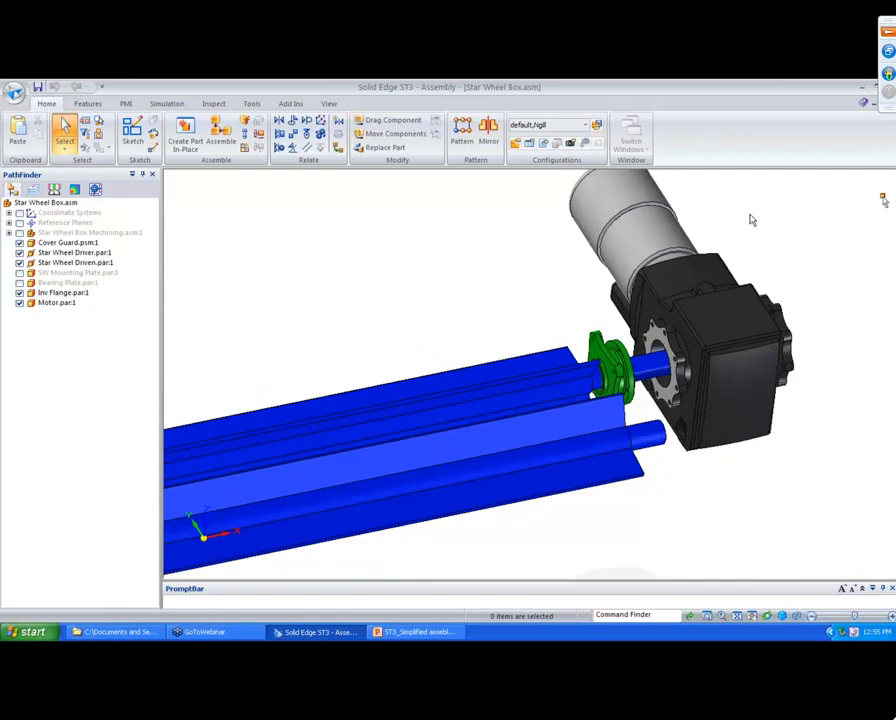
pyautogui.scroll(-1, 752, 219)
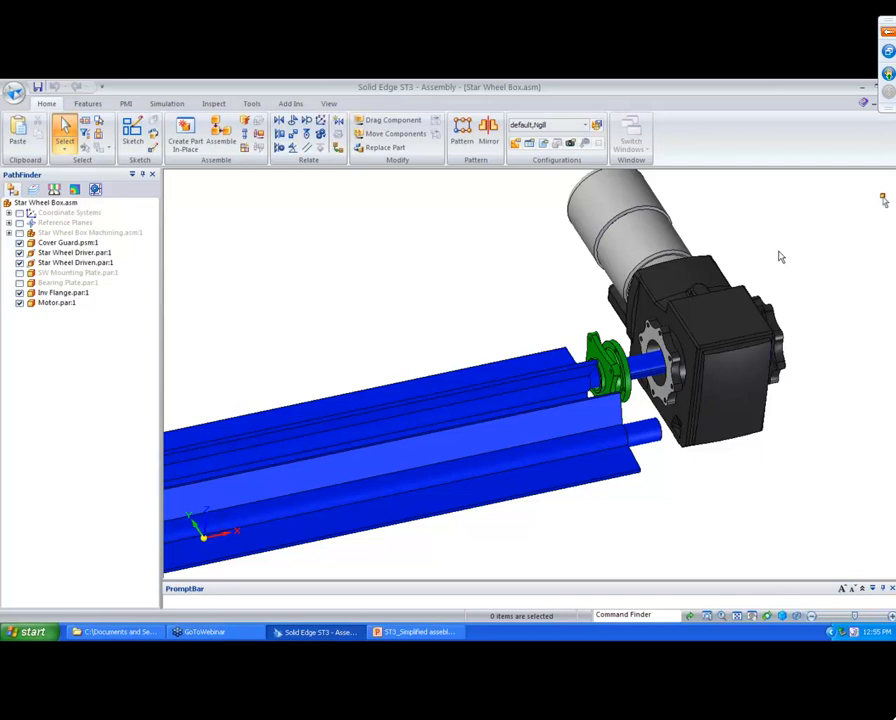
pyautogui.moveTo(797, 248); pyautogui.dragTo(820, 260, button='middle')
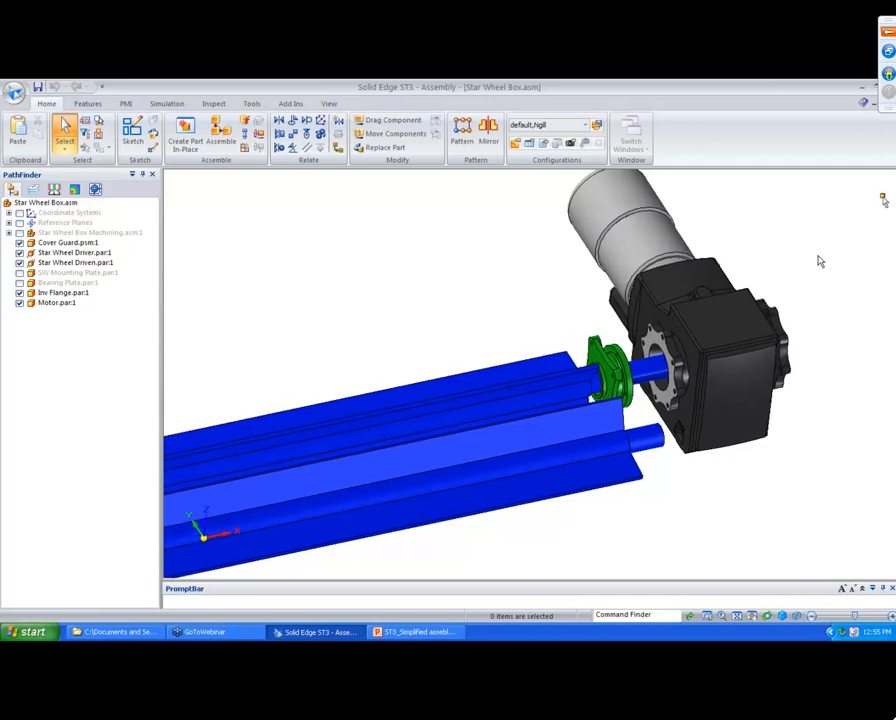
pyautogui.scroll(3, 820, 267)
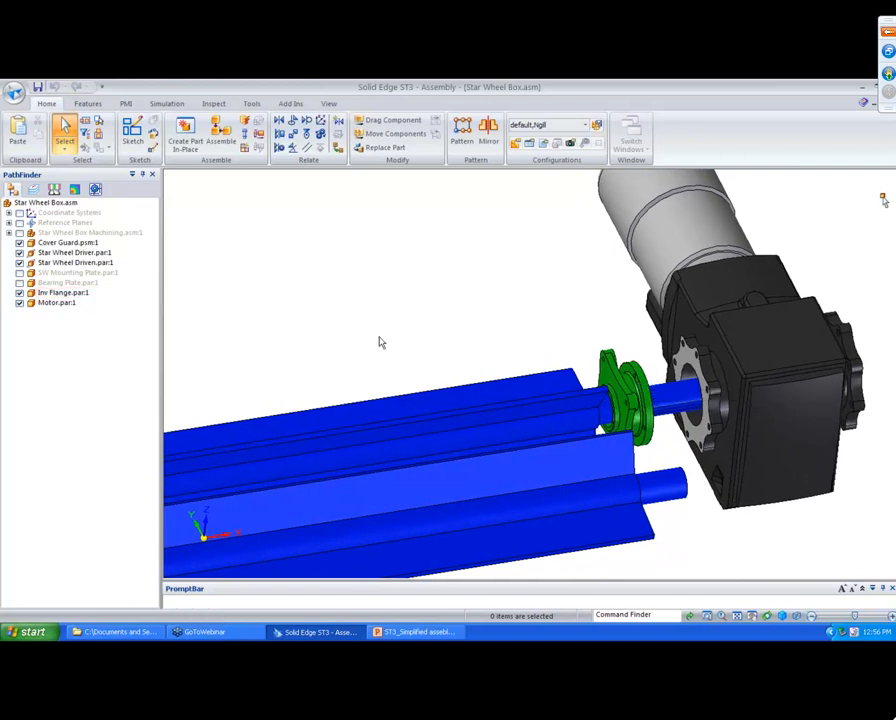
pyautogui.rightClick(349, 311)
pyautogui.click(310, 342)
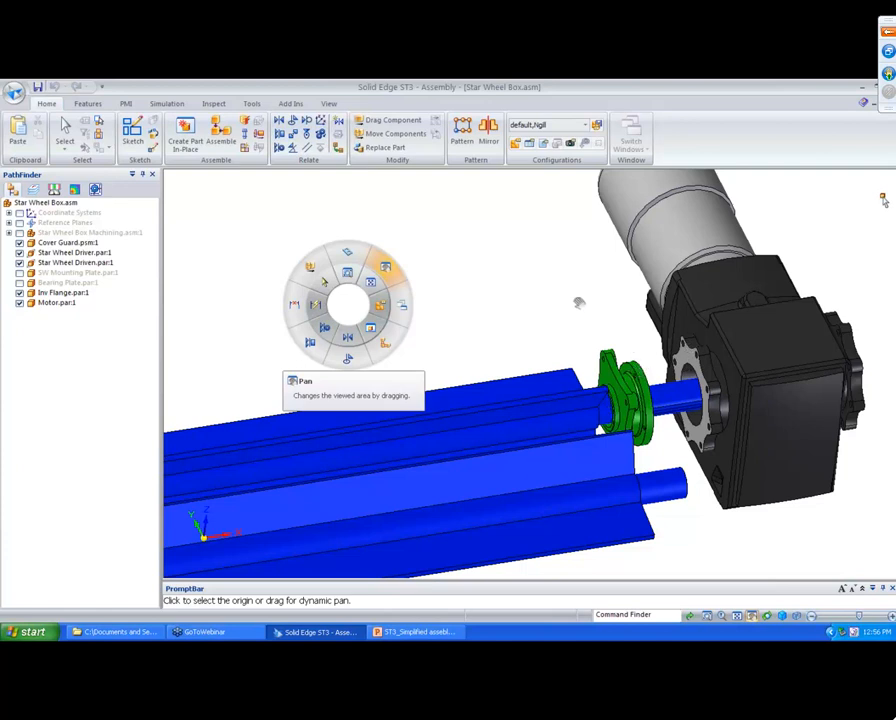
pyautogui.click(64, 130)
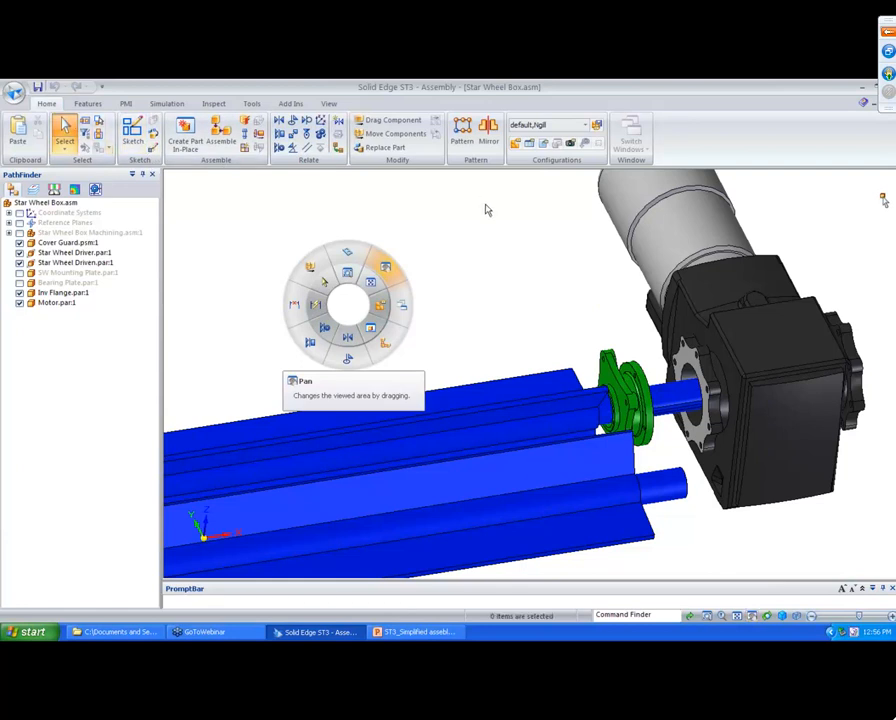
# - Open the green Inv Flange part between the star wheel and the motor for in-place editing
pyautogui.click(622, 395)
pyautogui.rightClick(489, 266)
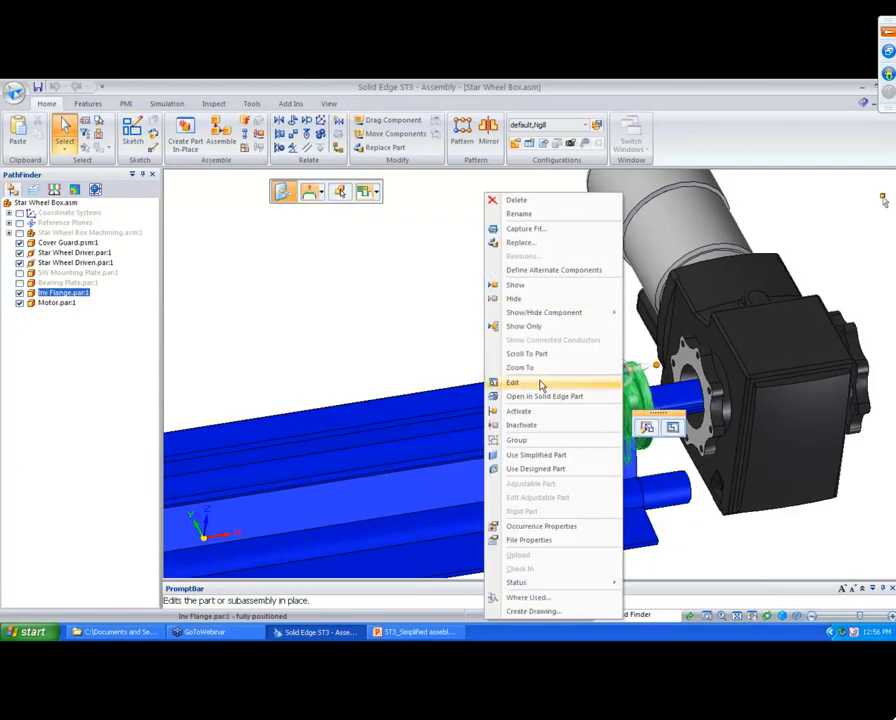
pyautogui.click(464, 290)
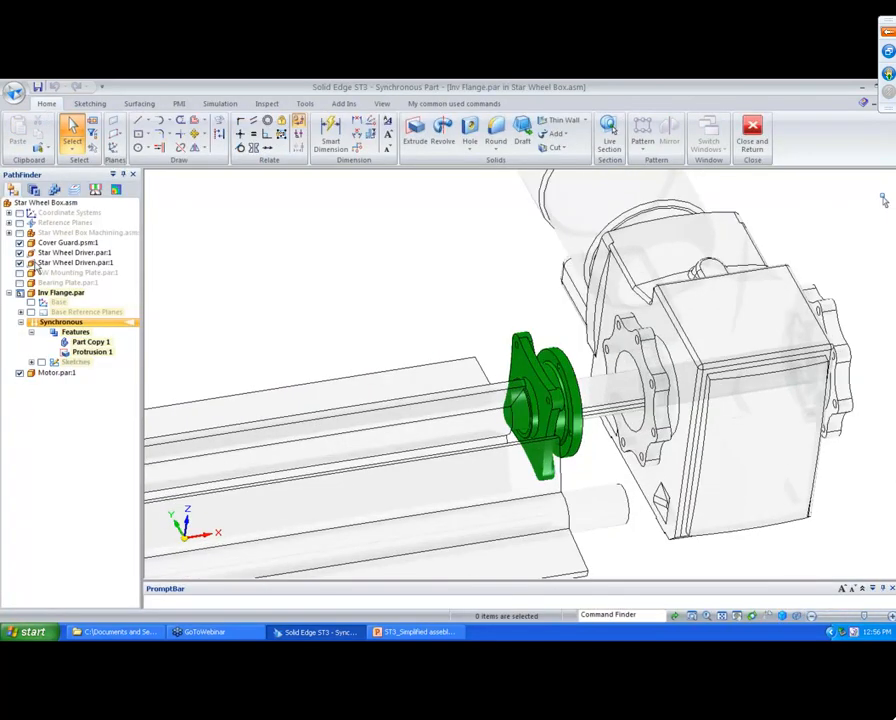
# - Create an Inter-Part Copy of the motor's scalloped mounting face, which faces the flange, and finish it
pyautogui.click(44, 148)
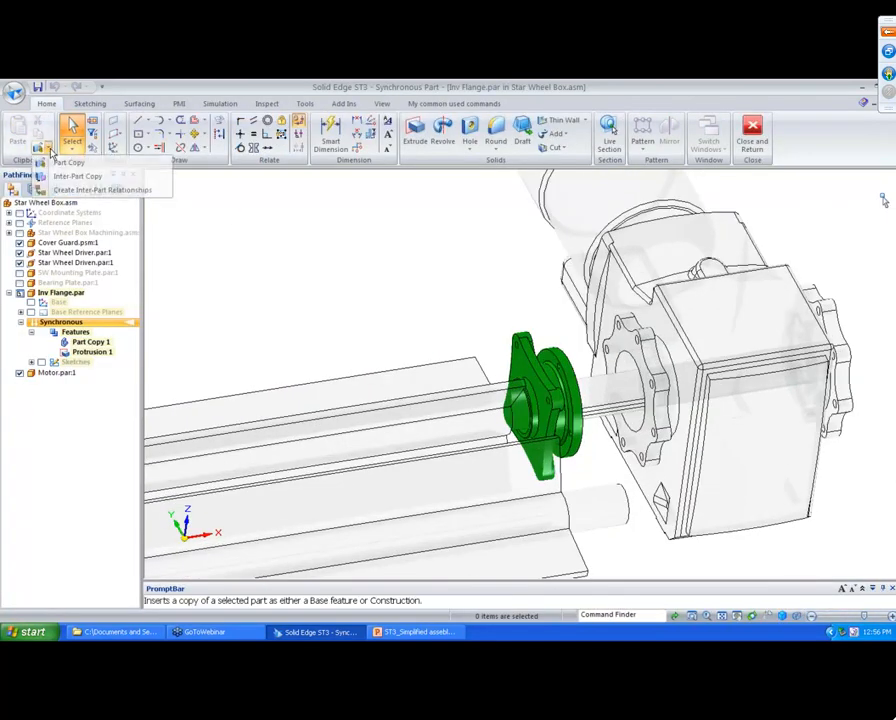
pyautogui.click(60, 176)
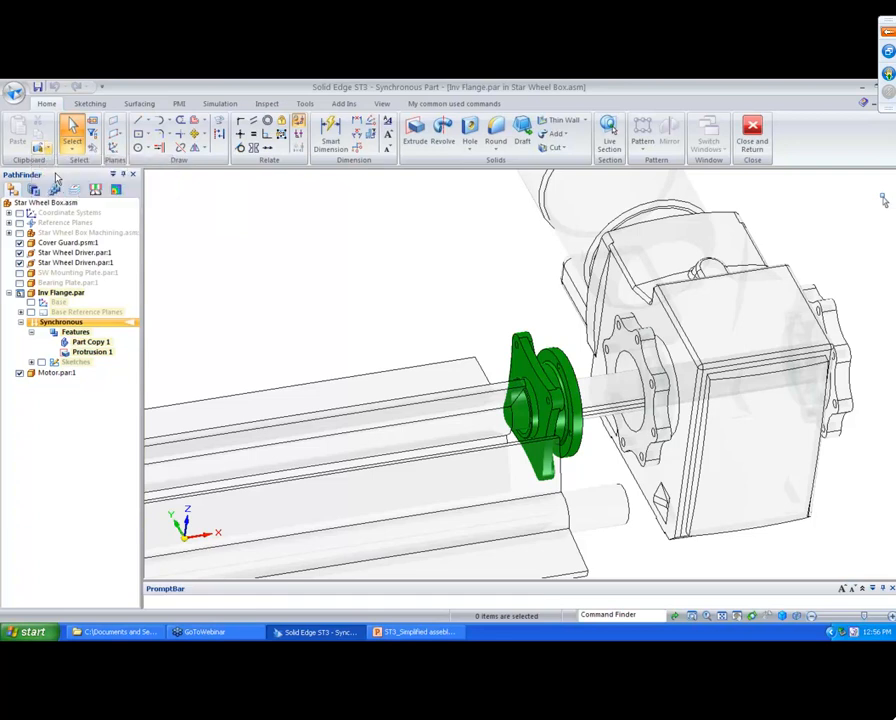
pyautogui.click(731, 329)
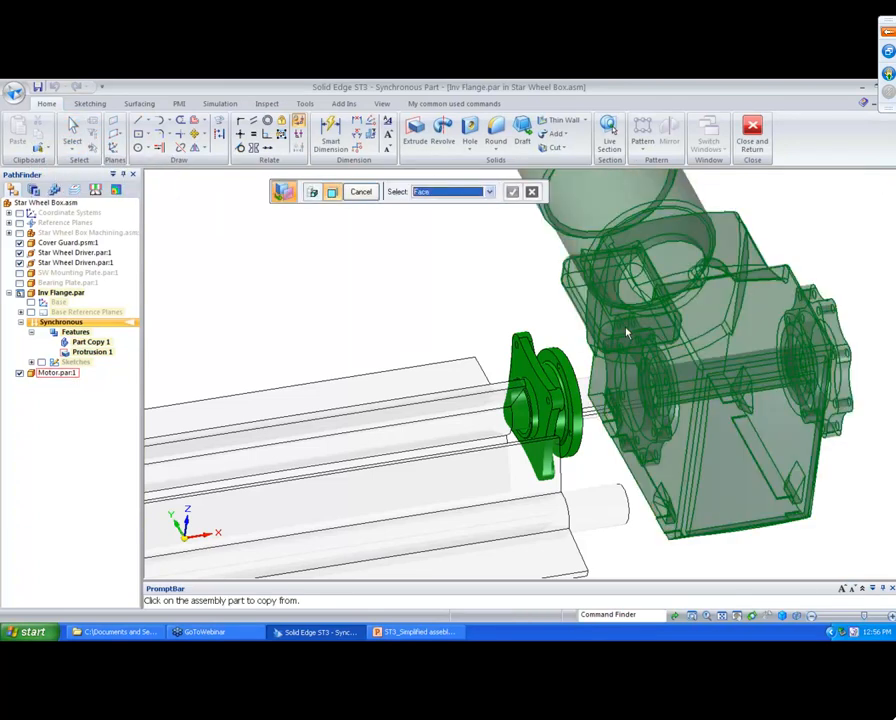
pyautogui.click(620, 345)
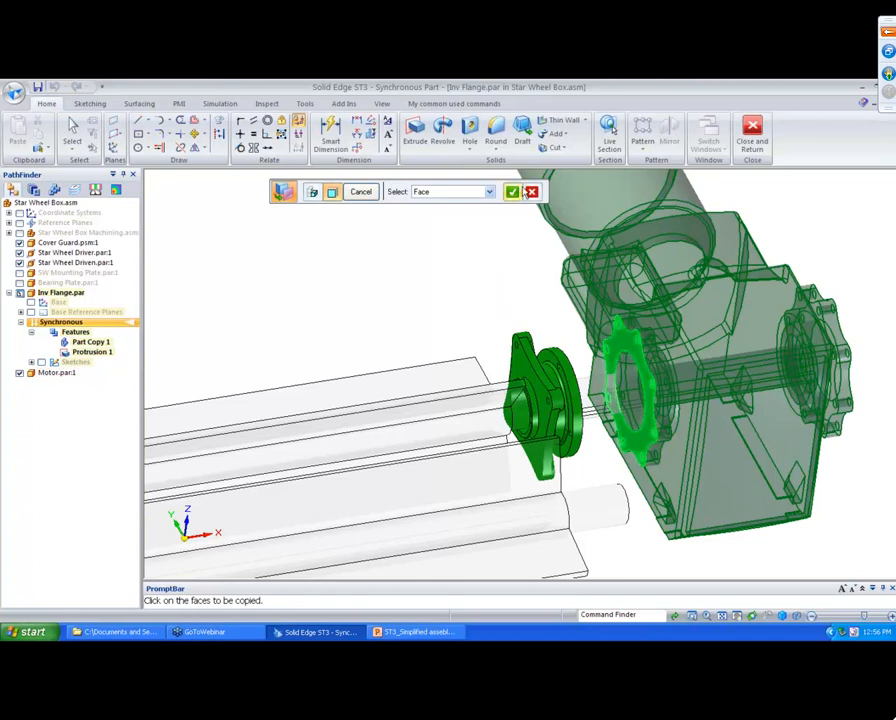
pyautogui.click(512, 191)
pyautogui.click(370, 196)
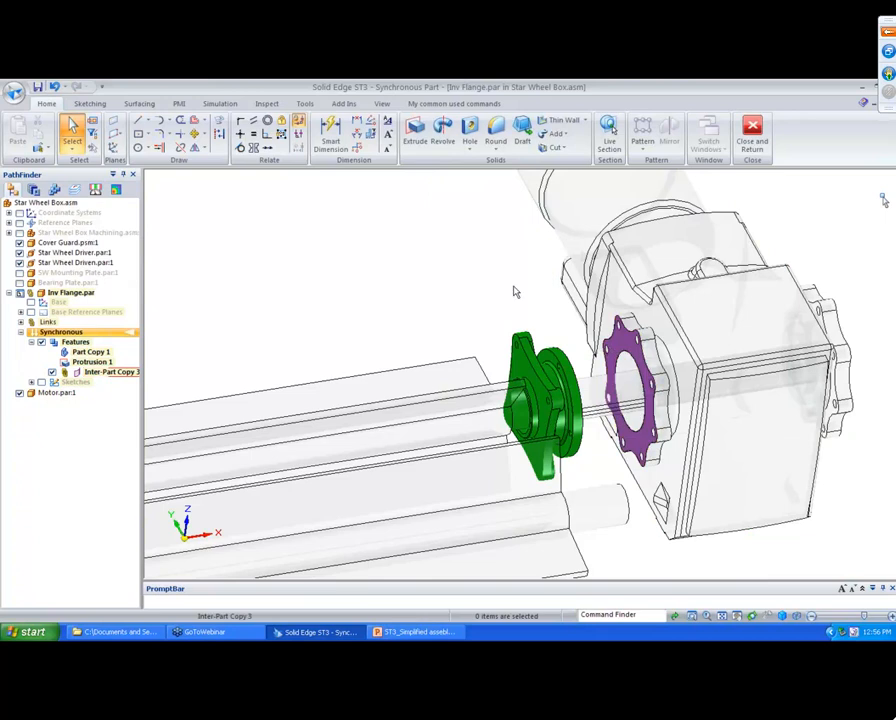
# - Break the inter-part copy into a face set and move that face along the shaft axis onto the flange's disc
pyautogui.click(613, 346)
pyautogui.rightClick(501, 279)
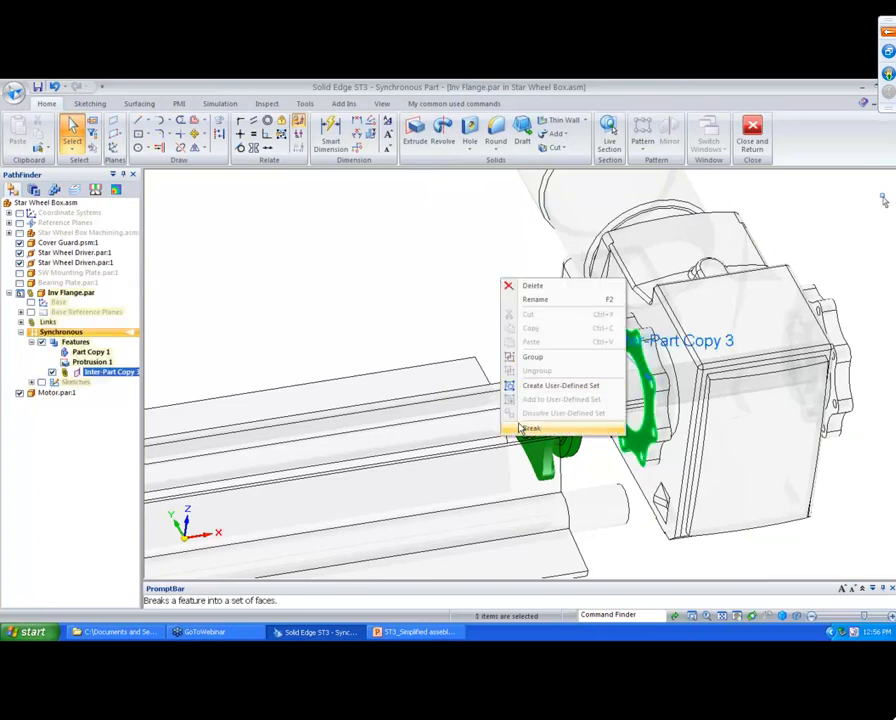
pyautogui.click(528, 428)
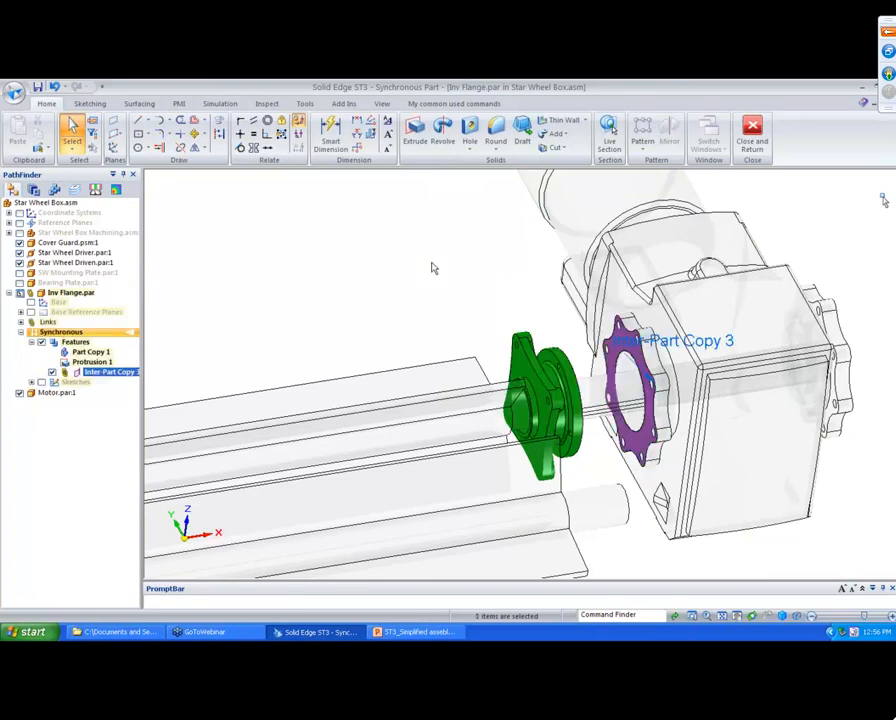
pyautogui.click(621, 343)
pyautogui.click(573, 343)
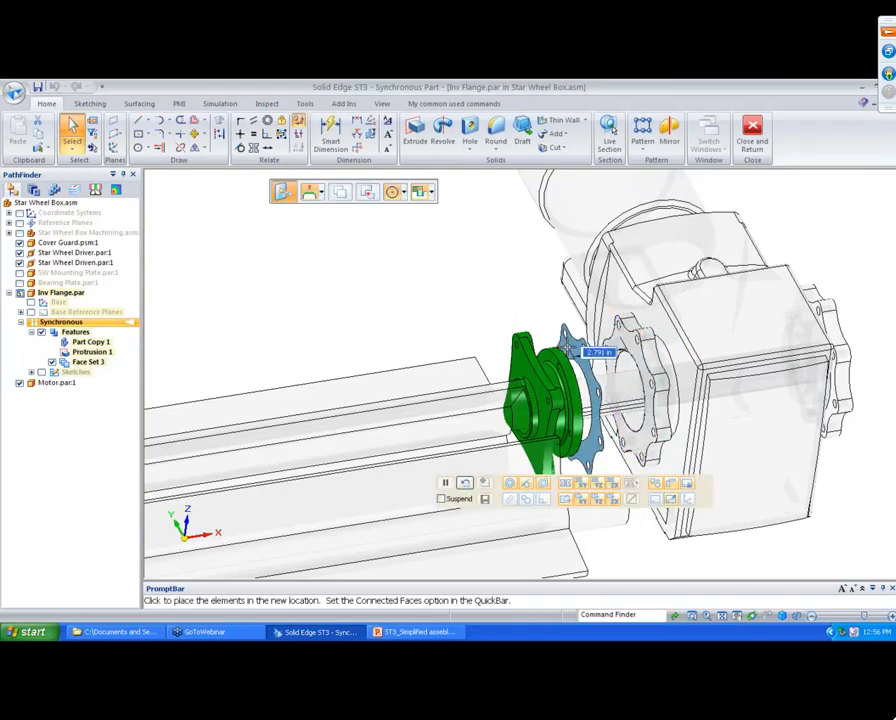
pyautogui.click(567, 352)
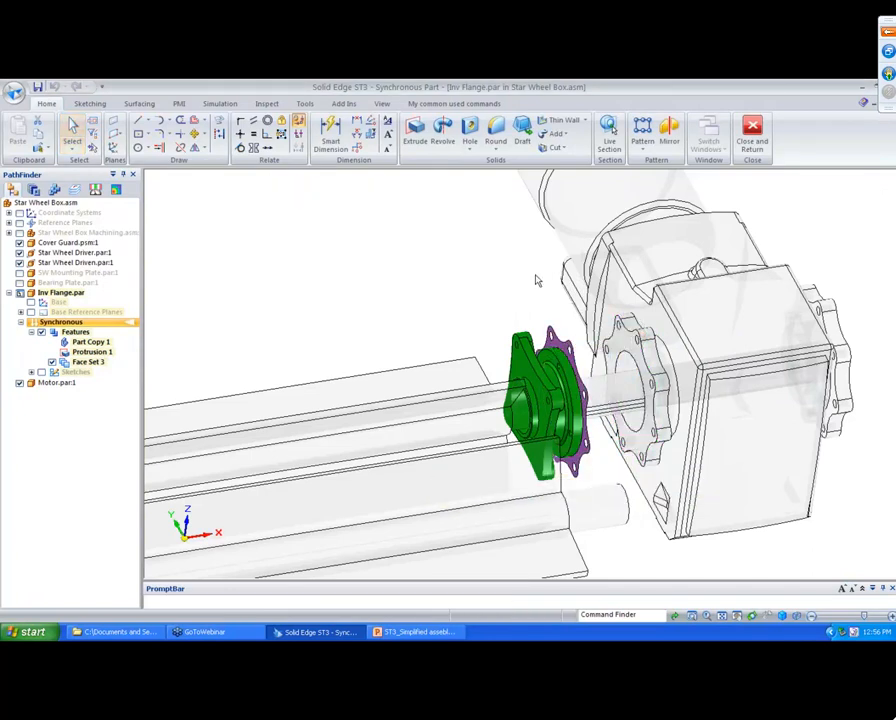
# - Try to extrude the copied scalloped face set toward the flange's disc
pyautogui.click(527, 274)
pyautogui.moveTo(504, 251); pyautogui.dragTo(595, 334, button='middle')
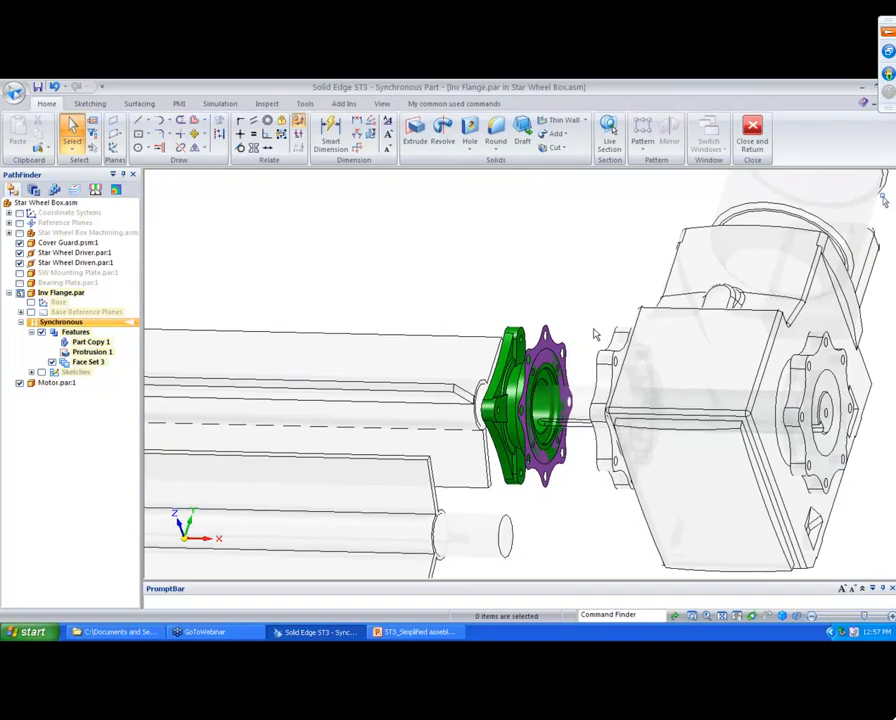
pyautogui.scroll(3, 592, 334)
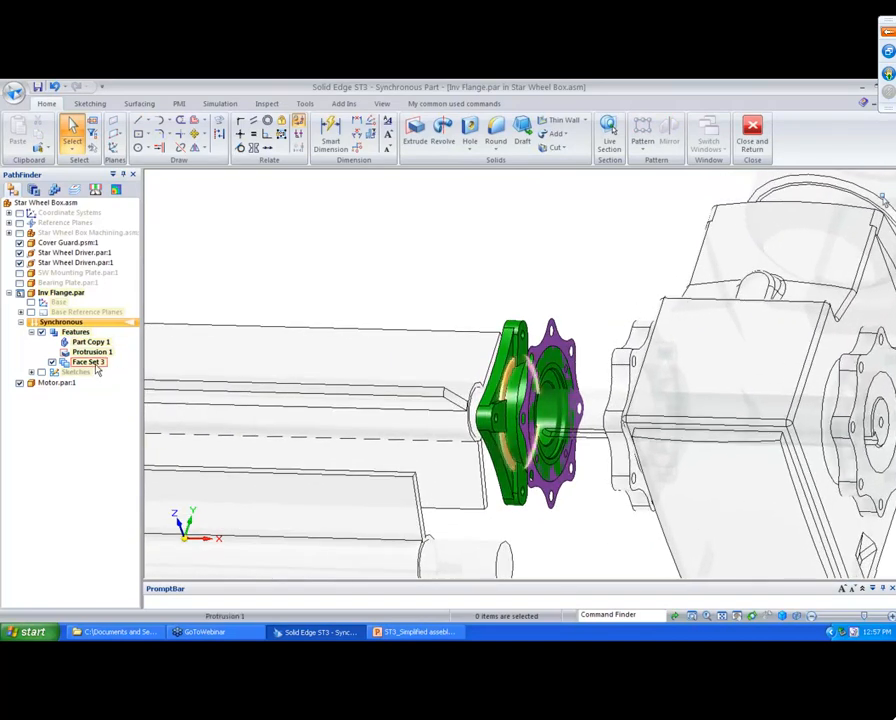
pyautogui.click(92, 364)
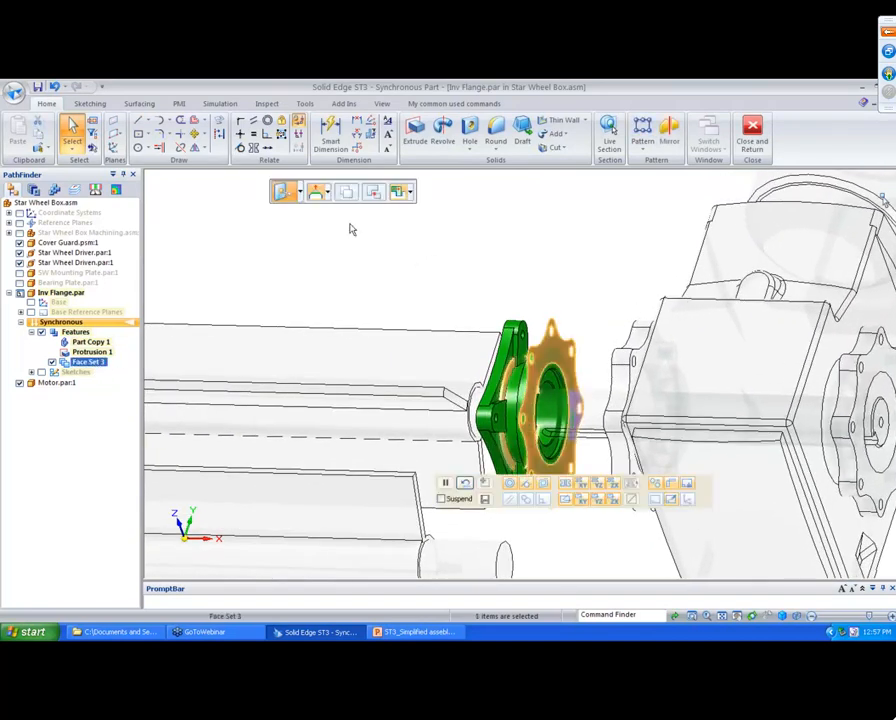
pyautogui.click(300, 192)
pyautogui.click(304, 224)
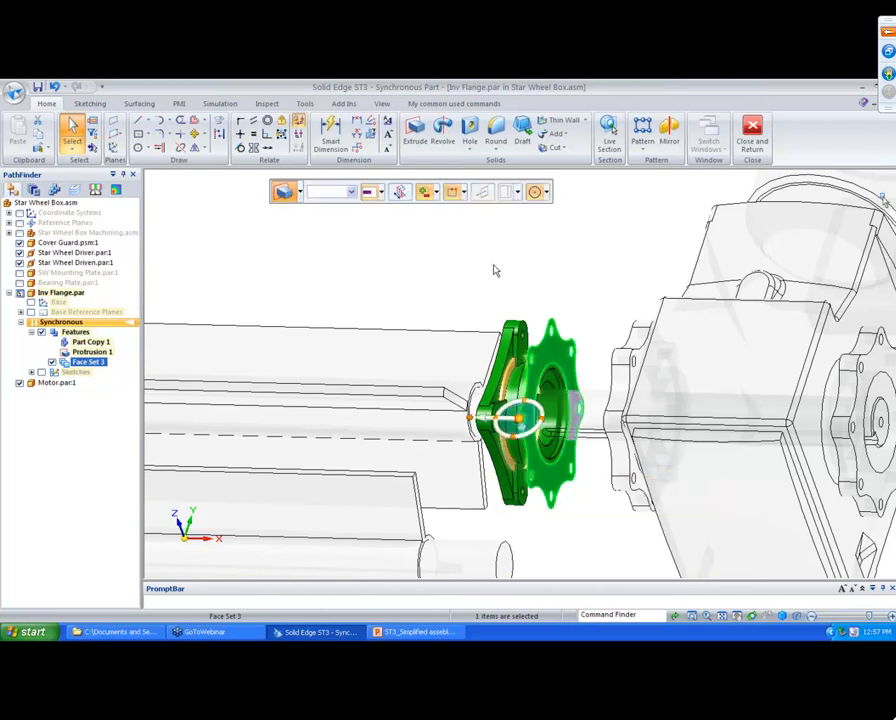
pyautogui.moveTo(495, 270); pyautogui.dragTo(496, 268, button='middle')
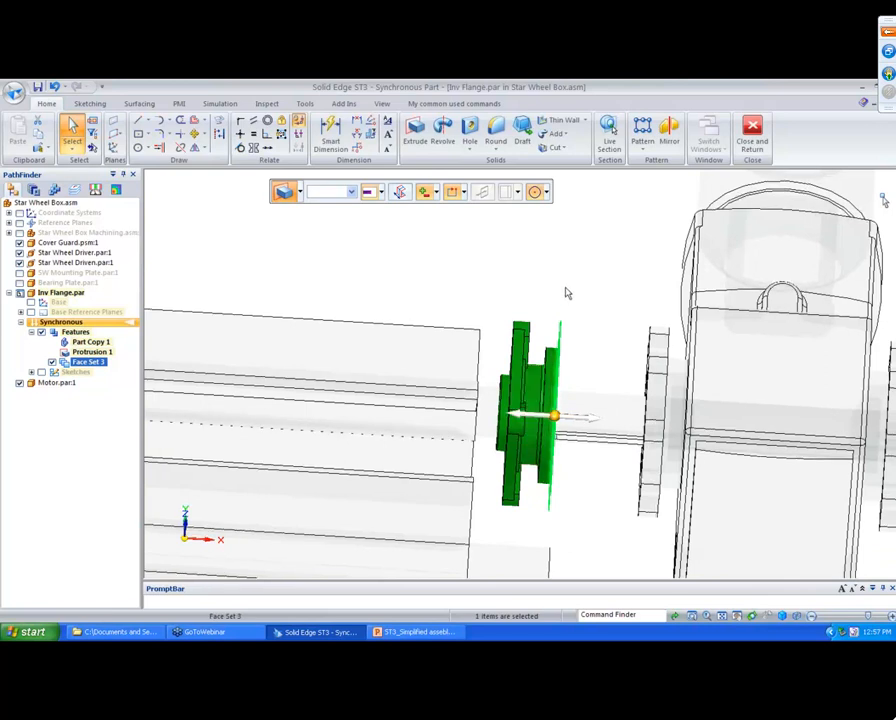
pyautogui.click(536, 417)
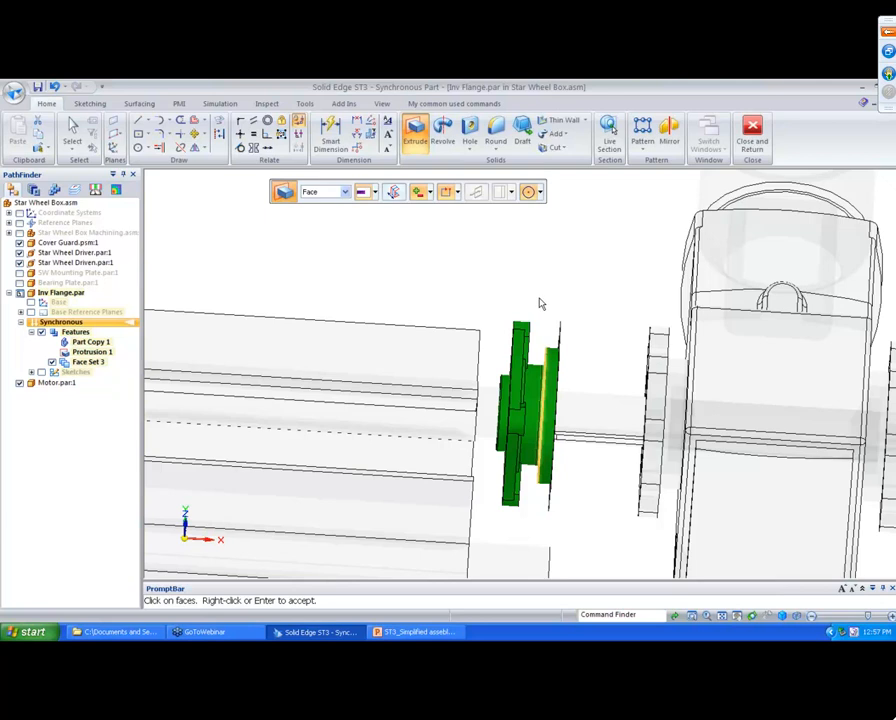
pyautogui.press('Escape')
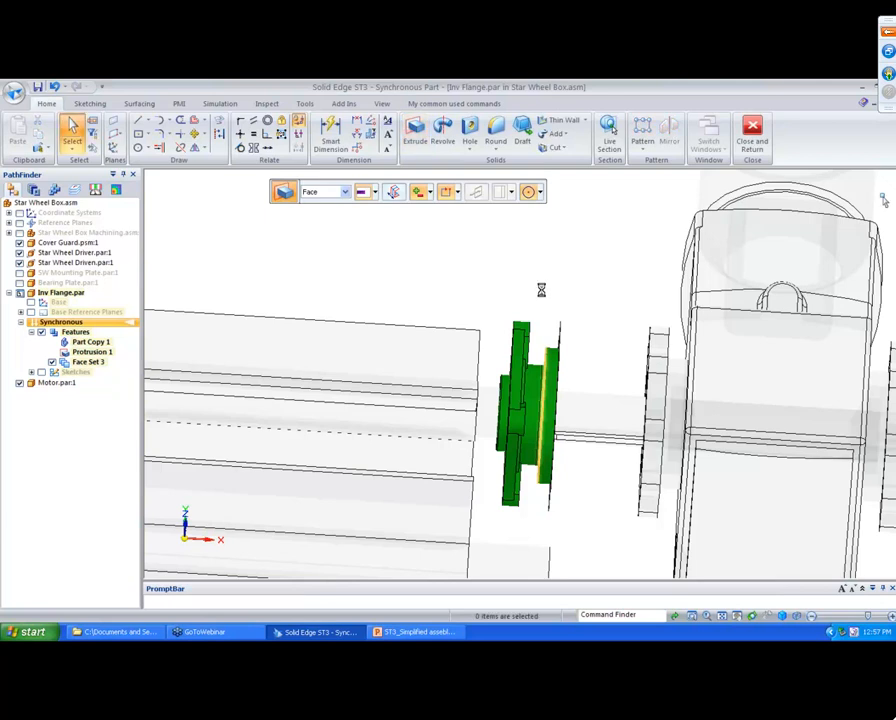
pyautogui.click(92, 361)
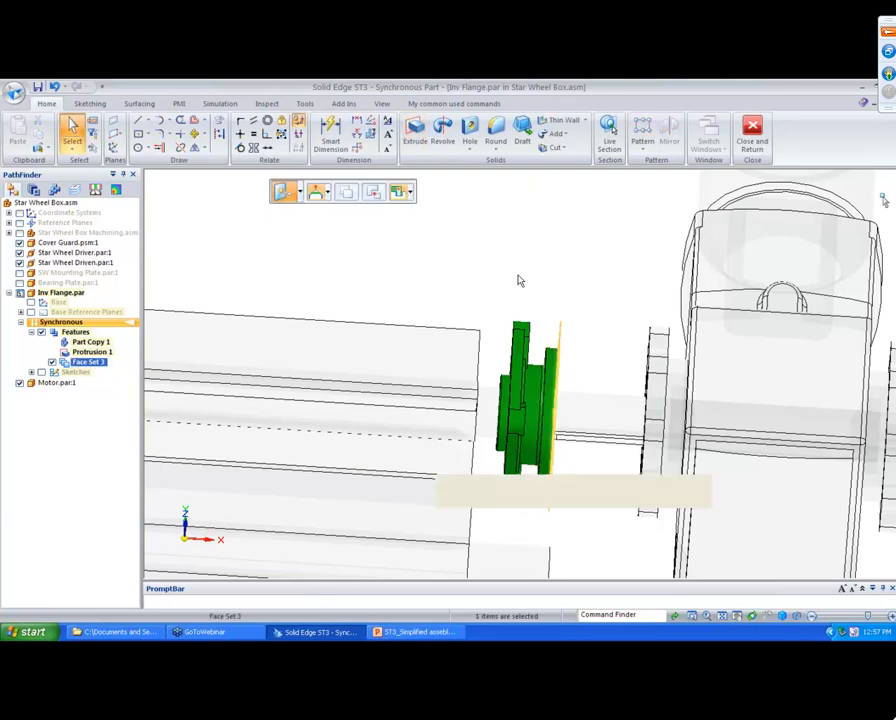
pyautogui.moveTo(527, 275); pyautogui.dragTo(499, 252, button='middle')
pyautogui.press('Escape')
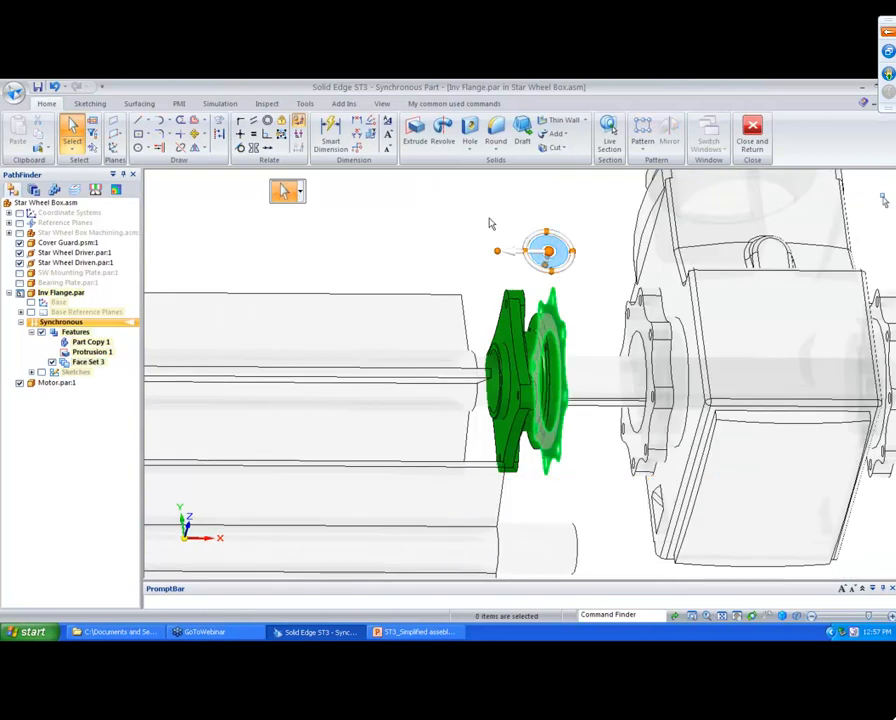
# - Extrude the copied scalloped face about 0.34 in back over the flange's disc, forming a solid plate on the flange
pyautogui.moveTo(412, 238); pyautogui.dragTo(424, 262, button='middle')
pyautogui.click(554, 330)
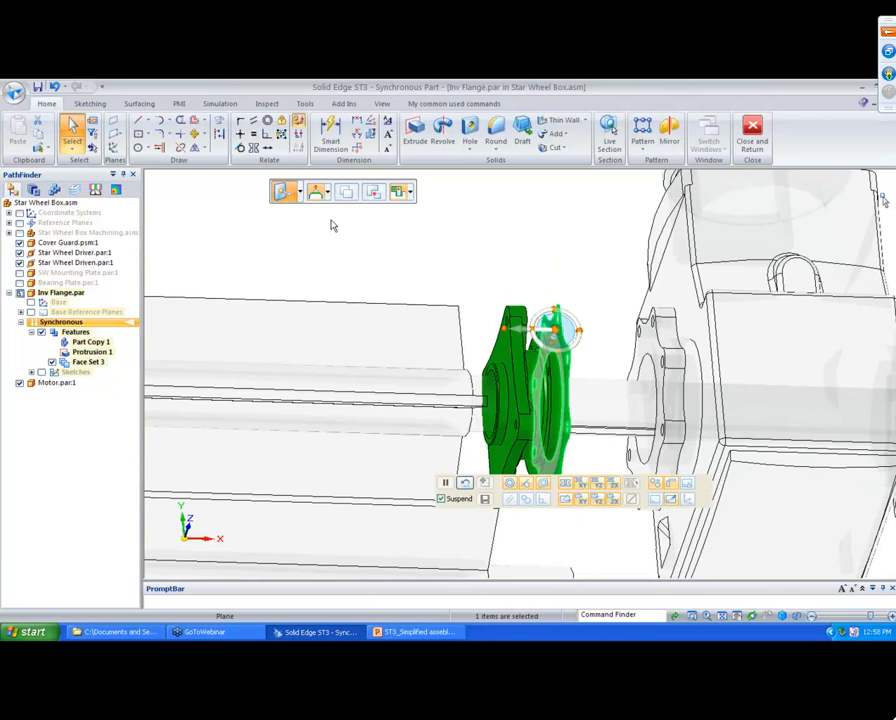
pyautogui.click(298, 192)
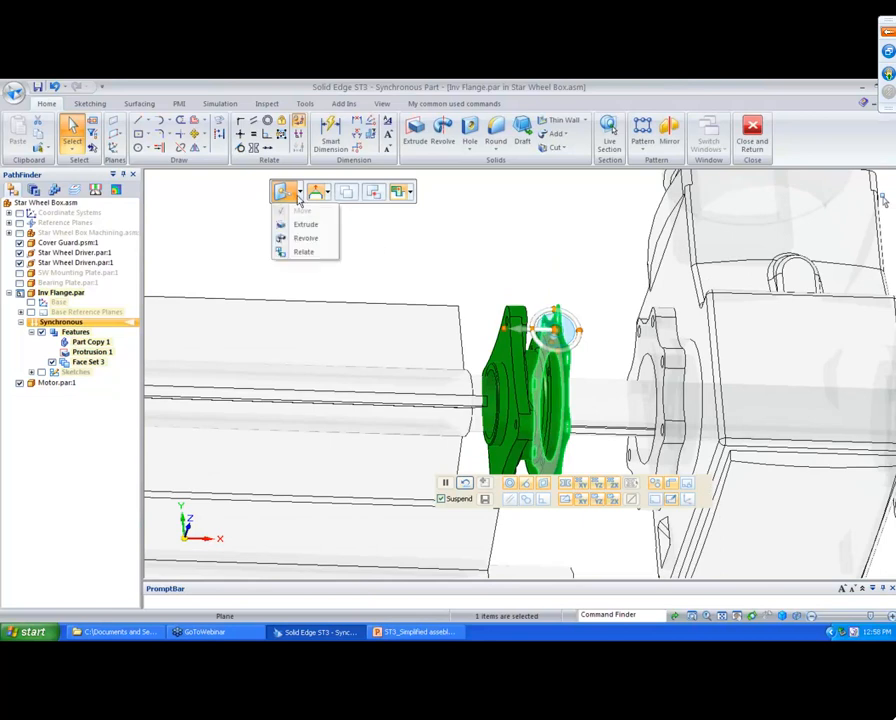
pyautogui.click(304, 223)
pyautogui.click(541, 335)
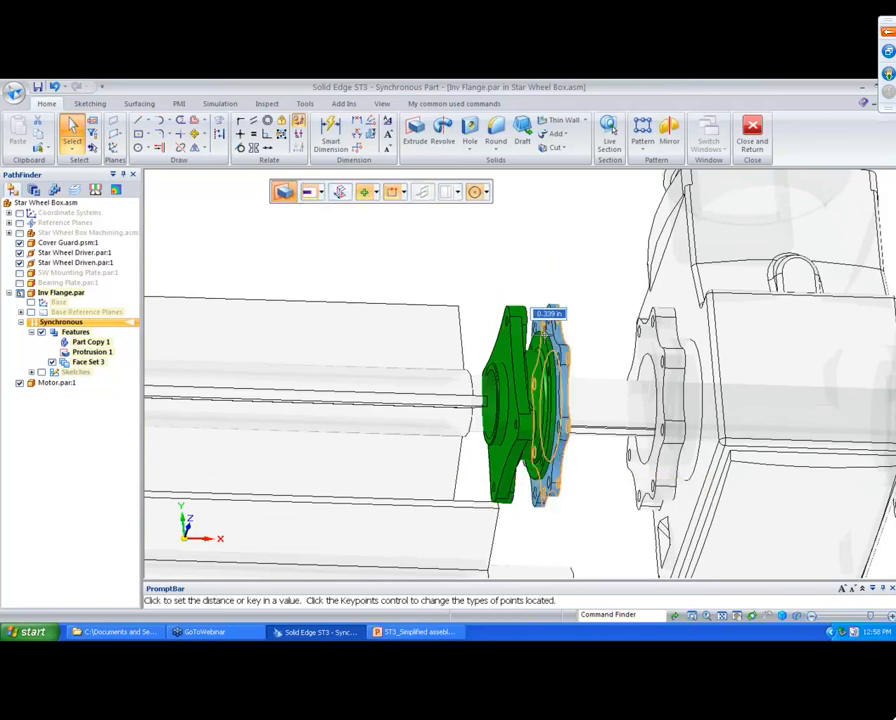
pyautogui.click(538, 246)
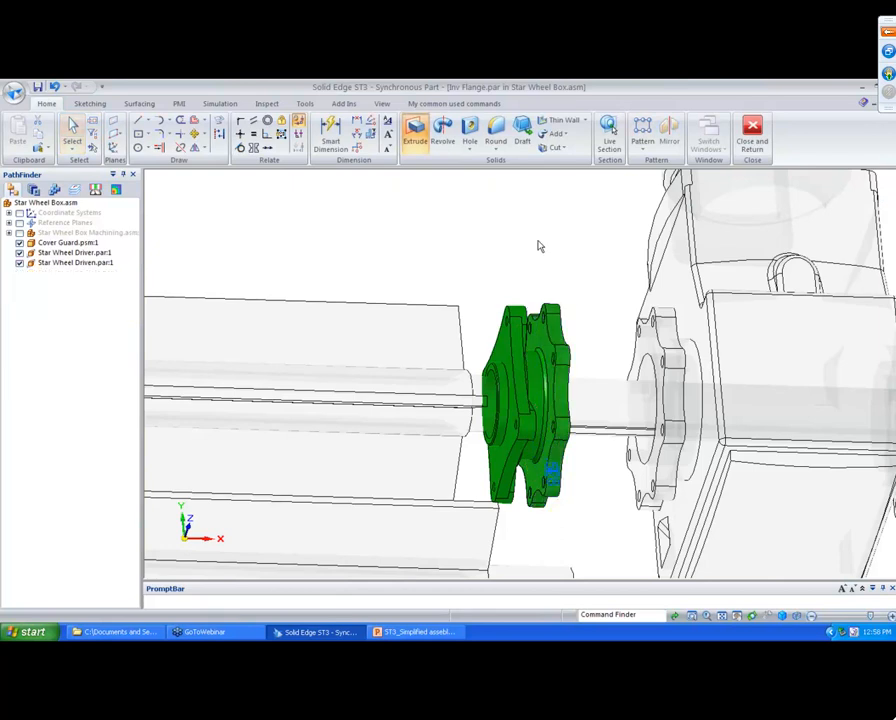
# - Delete the leftover copied face set from Inv Flange.par, keeping the new scalloped protrusion
pyautogui.moveTo(538, 242)
pyautogui.mouseDown(button='middle')
pyautogui.moveTo(346, 218)
pyautogui.moveTo(460, 300)
pyautogui.moveTo(530, 333)
pyautogui.moveTo(538, 362)
pyautogui.mouseUp(button='middle')
pyautogui.middleClick(474, 308)
pyautogui.middleClick(474, 308)
pyautogui.scroll(4, 540, 362)
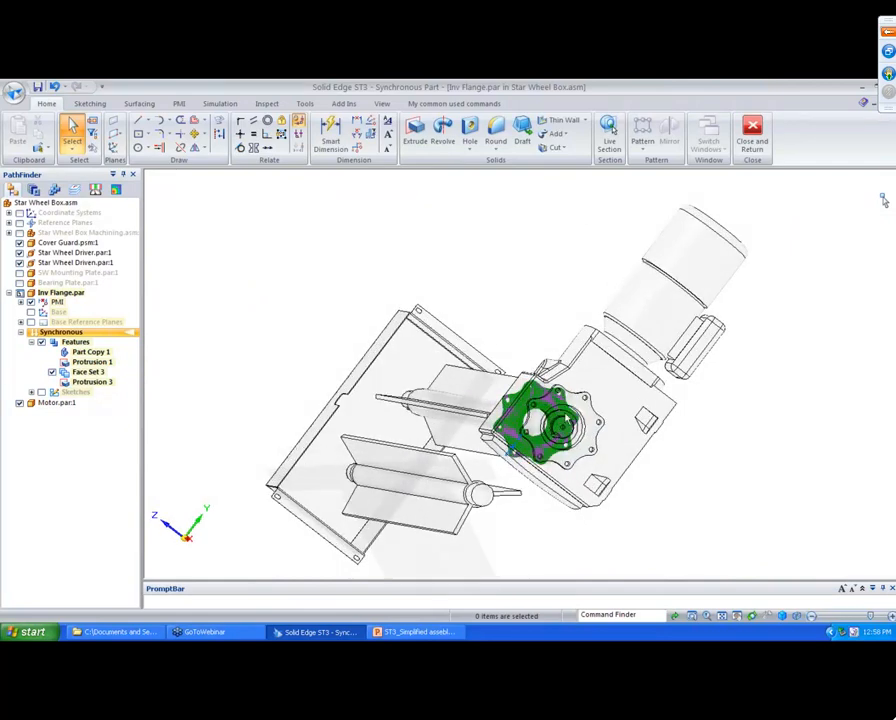
pyautogui.scroll(-1, 540, 362)
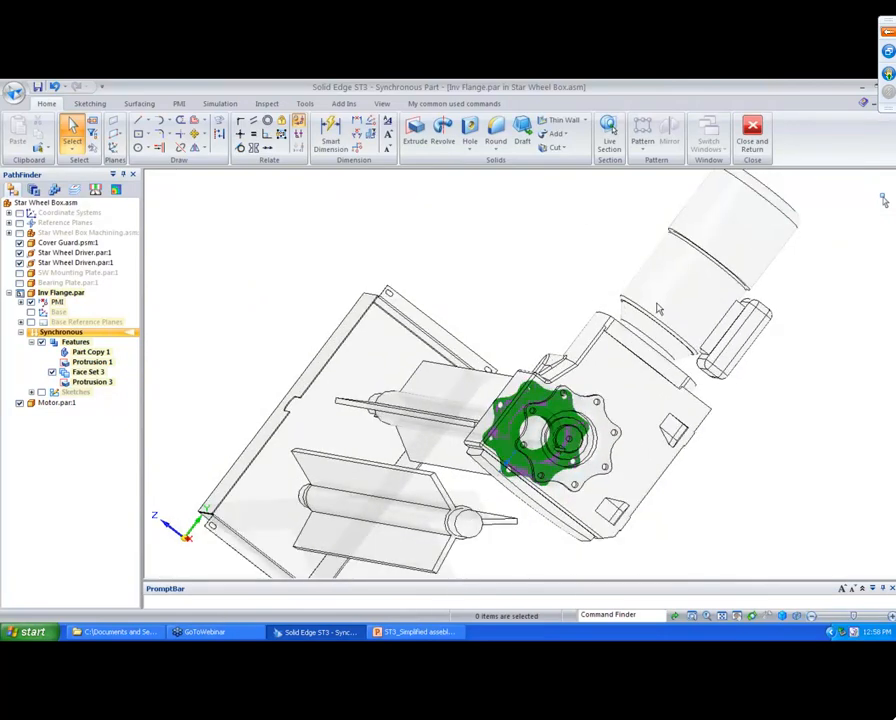
pyautogui.click(86, 372)
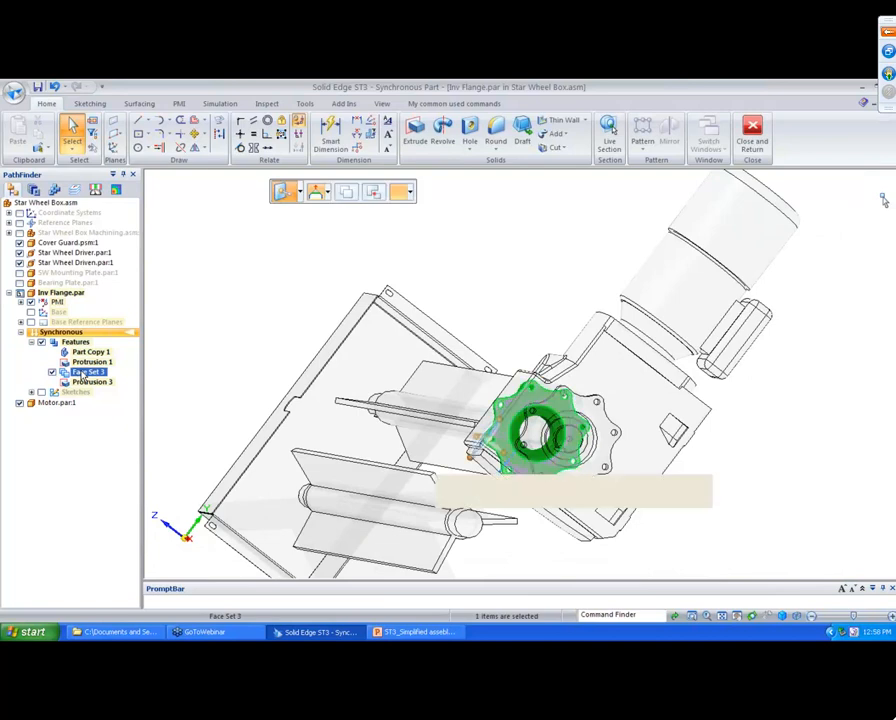
pyautogui.rightClick(88, 372)
pyautogui.click(112, 380)
# - Move the scalloped end plate of the flange about 3.41 in along the shaft axis onto the motor's mounting face
pyautogui.moveTo(480, 245); pyautogui.dragTo(587, 237, button='middle')
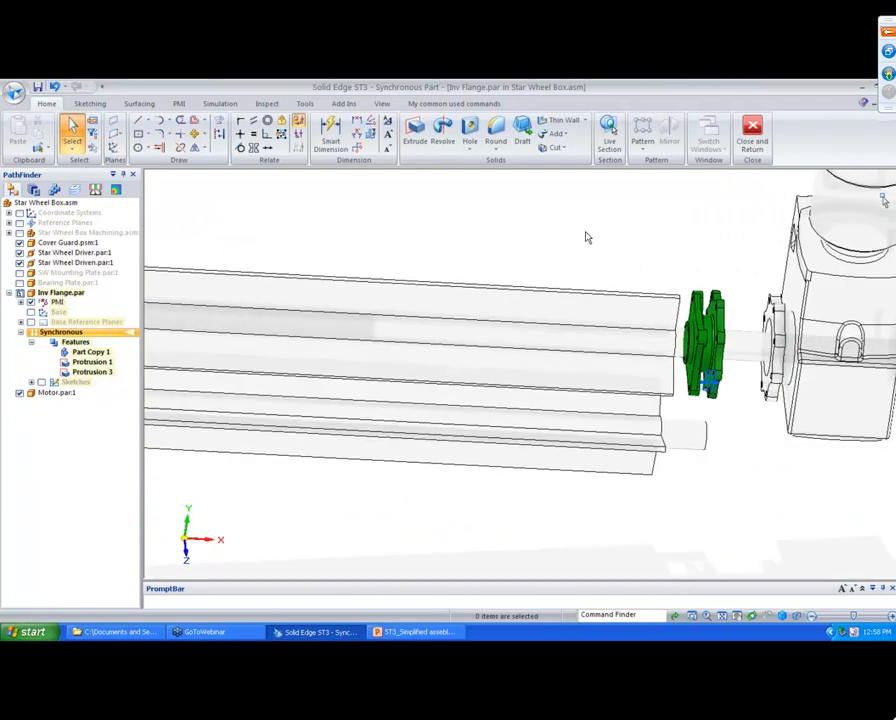
pyautogui.hotkey('ctrl', 'f')
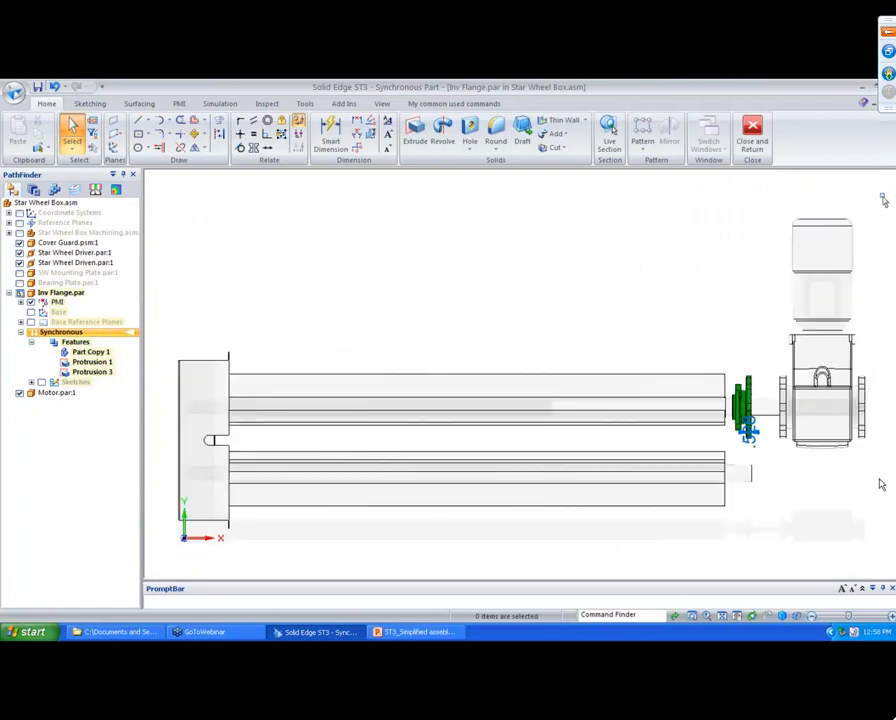
pyautogui.scroll(4, 876, 490)
pyautogui.moveTo(536, 238); pyautogui.dragTo(586, 414)
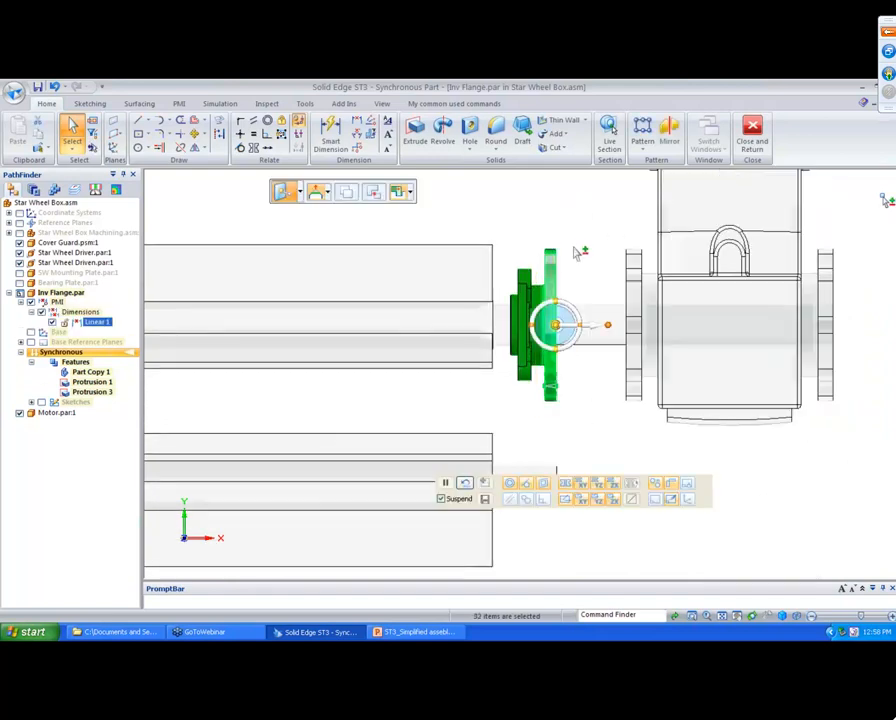
pyautogui.click(593, 326)
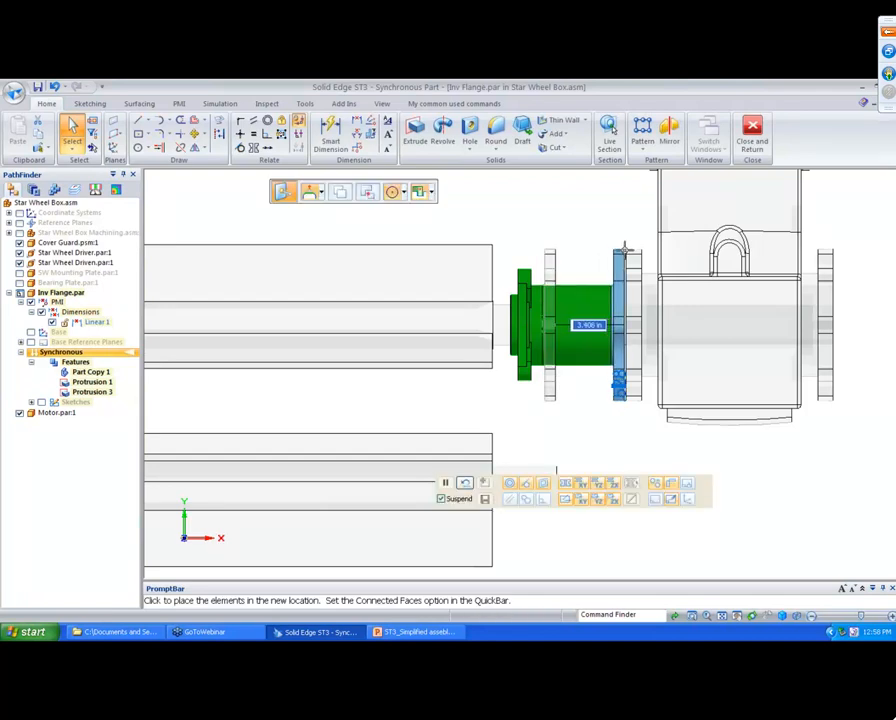
pyautogui.click(566, 232)
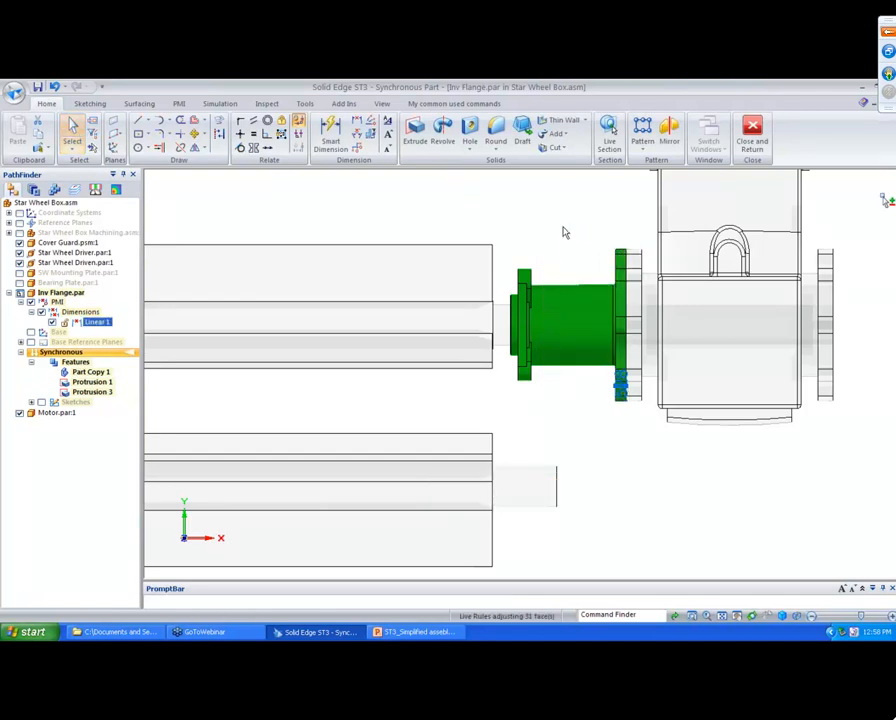
pyautogui.click(549, 223)
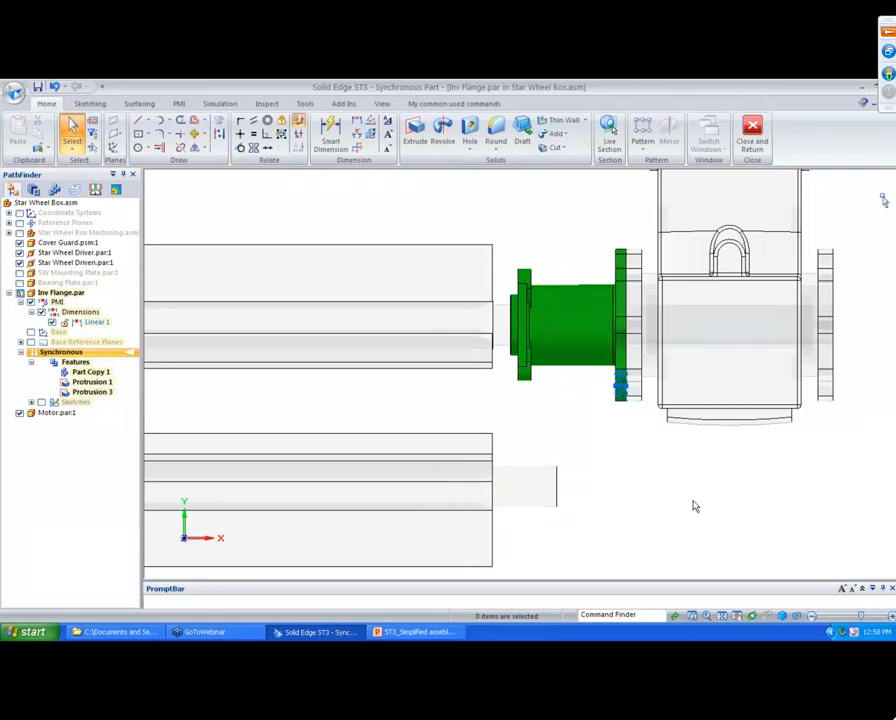
# - Finish the in-place edit of the flange, return to the assembly and show all hidden components
pyautogui.scroll(-3, 686, 512)
pyautogui.moveTo(664, 498); pyautogui.dragTo(662, 496, button='middle')
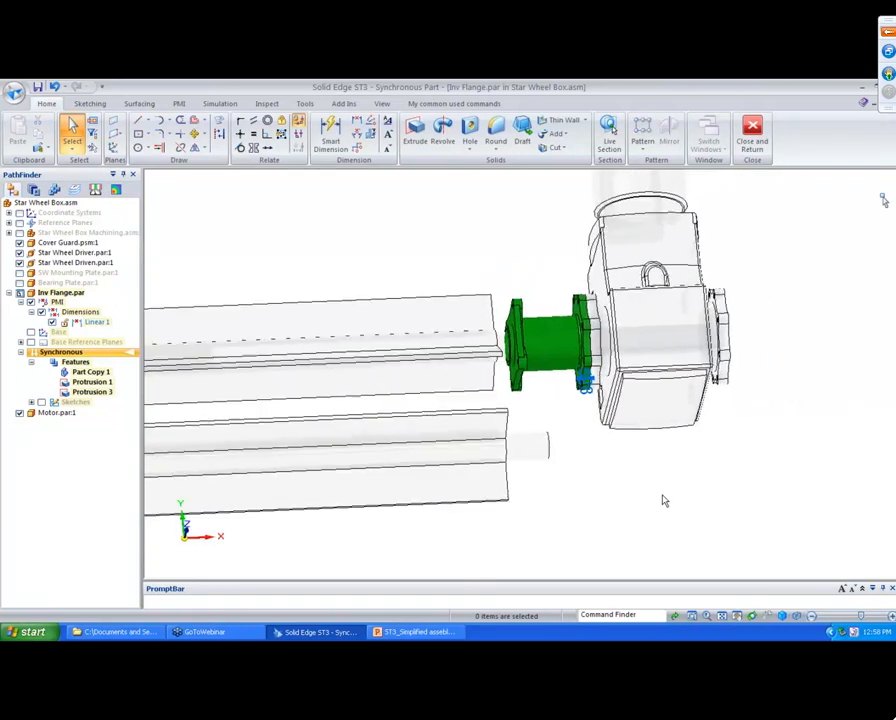
pyautogui.click(756, 162)
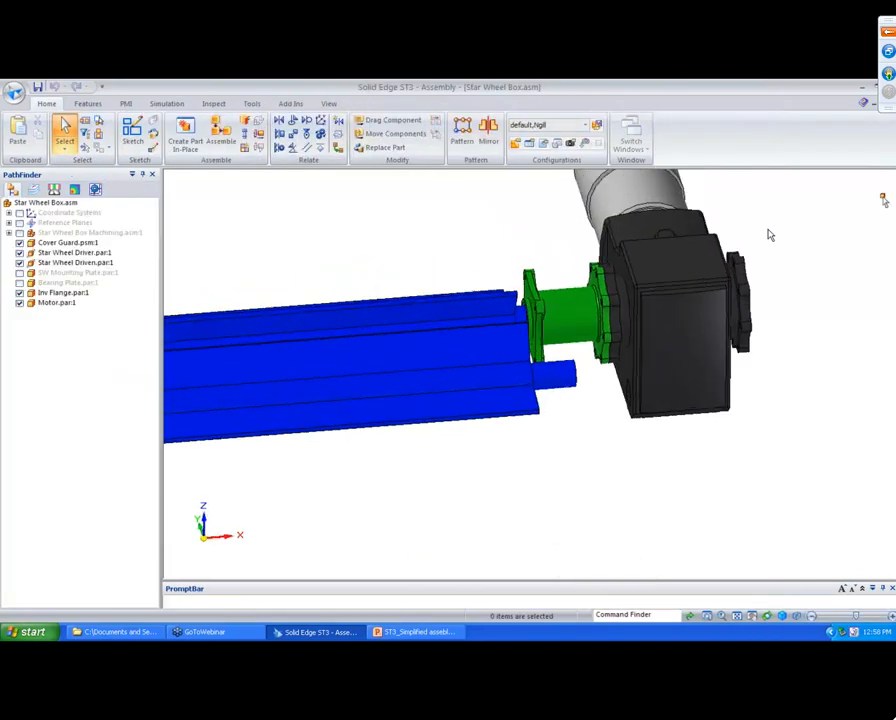
pyautogui.rightClick(68, 203)
pyautogui.click(106, 337)
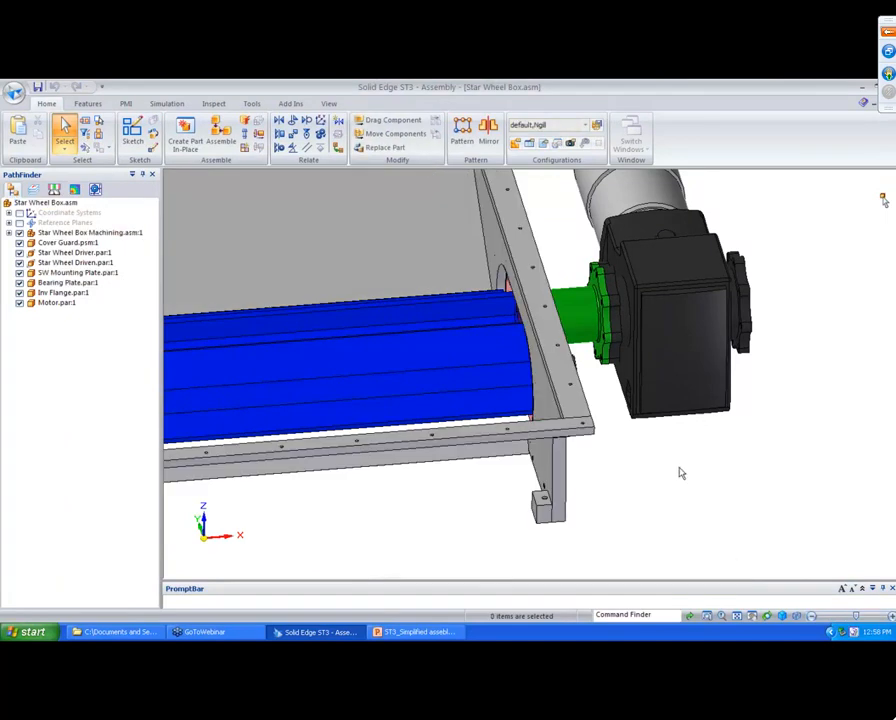
pyautogui.scroll(5, 797, 257)
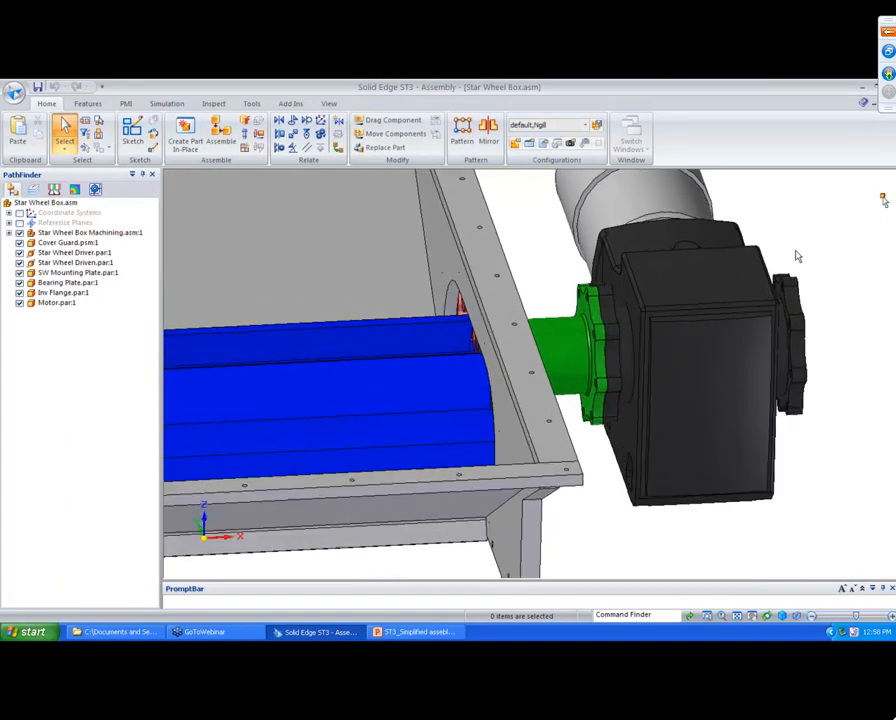
pyautogui.moveTo(797, 257); pyautogui.dragTo(610, 239, button='middle')
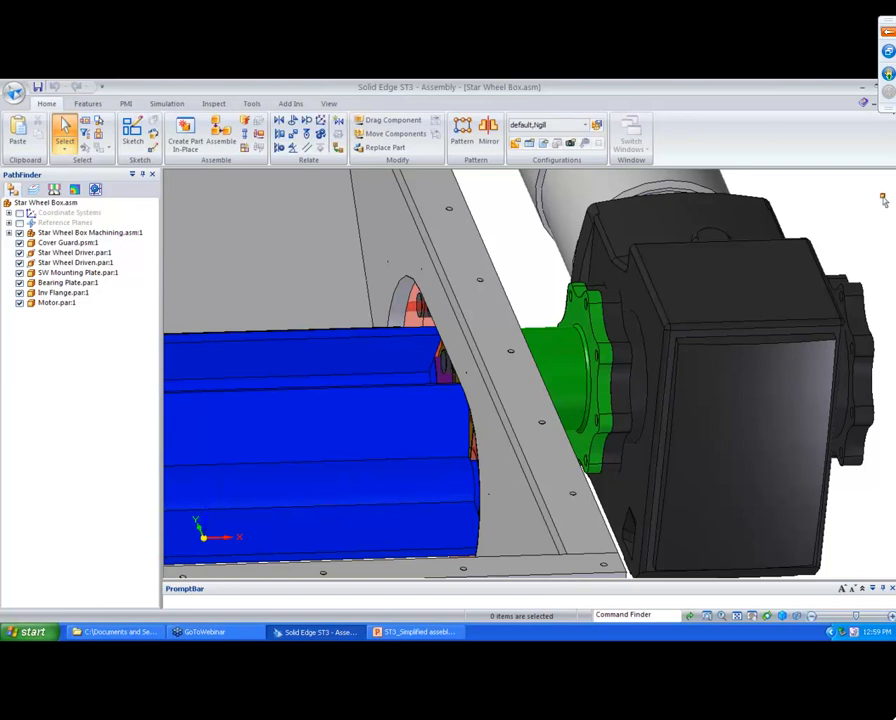
# - Close Star Wheel Box.asm and decline saving the changed display as the default Display Configuration
pyautogui.click(891, 104)
pyautogui.click(465, 408)
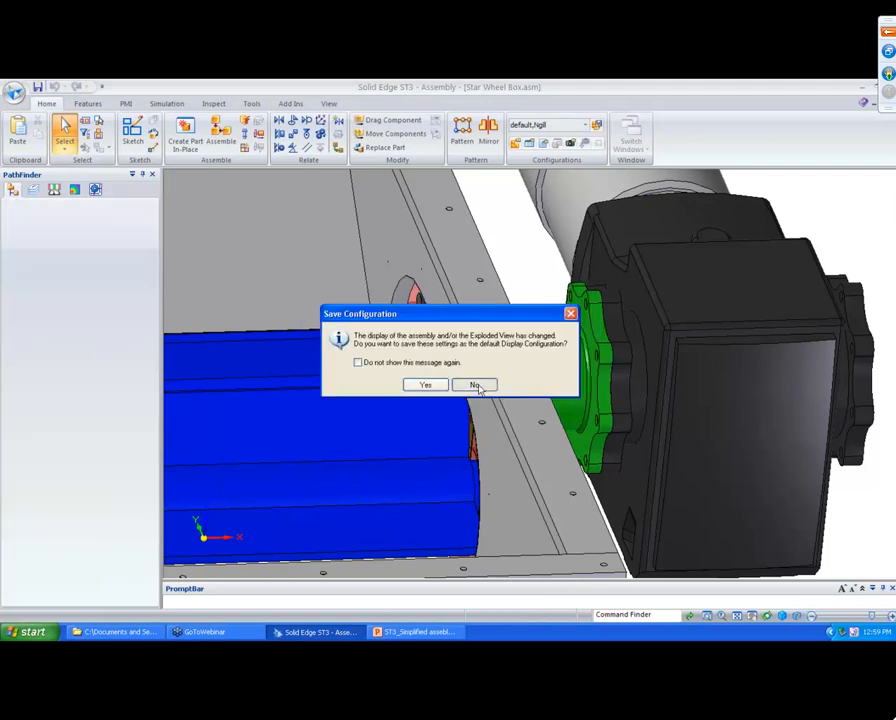
pyautogui.click(479, 387)
# - Switch to the PowerPoint presentation and display slide 3, Inactivating Components
pyautogui.click(436, 635)
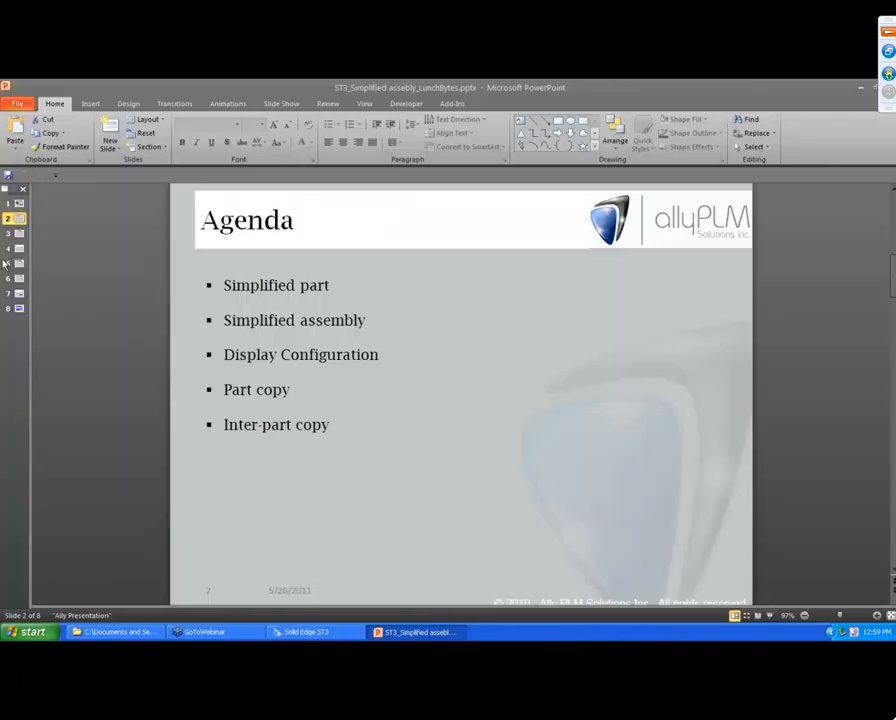
pyautogui.click(9, 233)
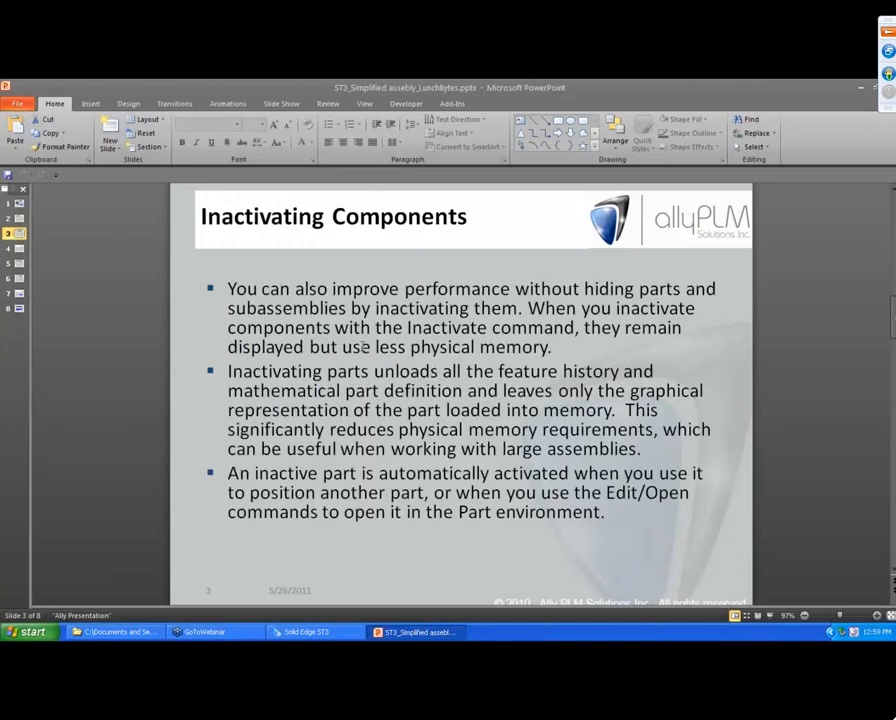